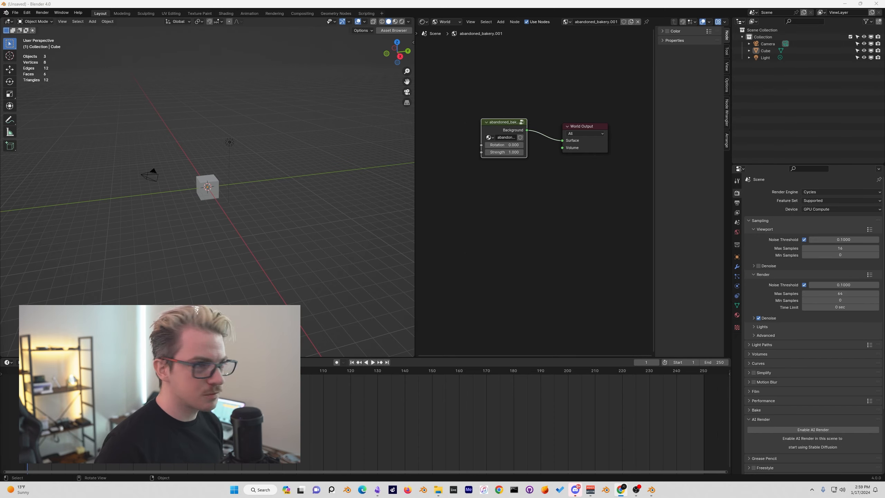
Step: Switch to Mixamo in the browser, return to the MMA round animation results, and start downloading Mma Kick on Y Bot
key("alt+Tab")
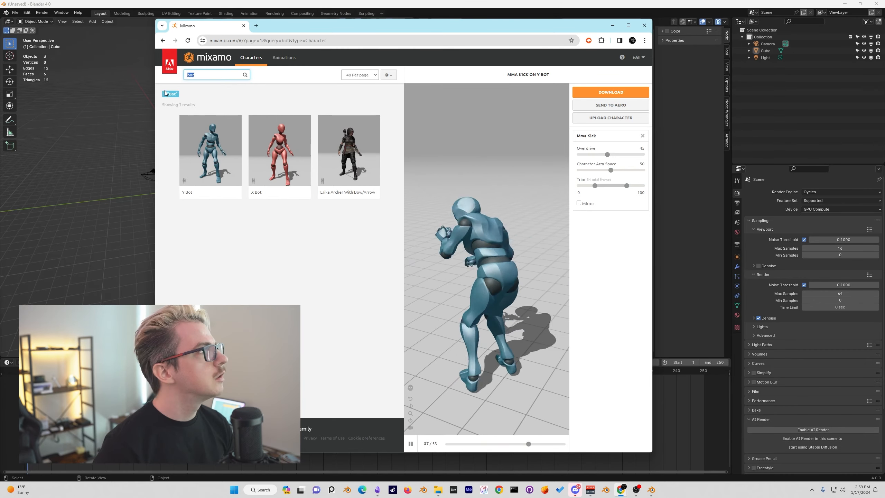
key("alt+Left")
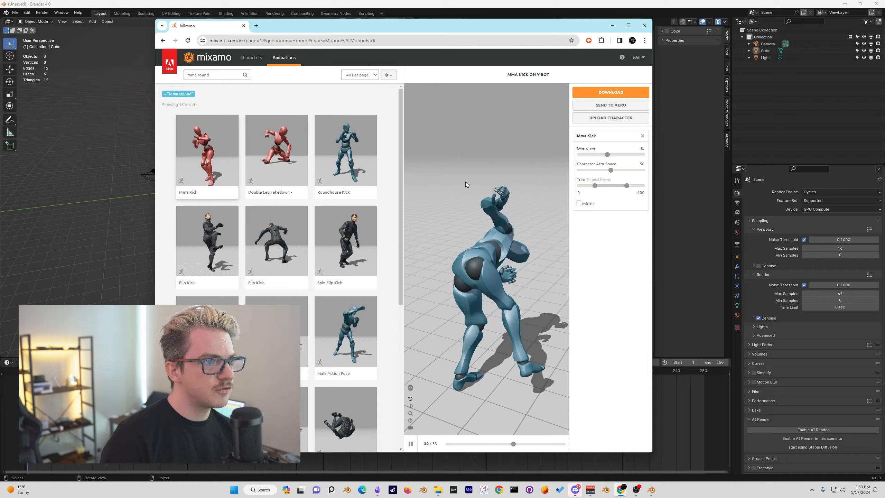
left_click(611, 92)
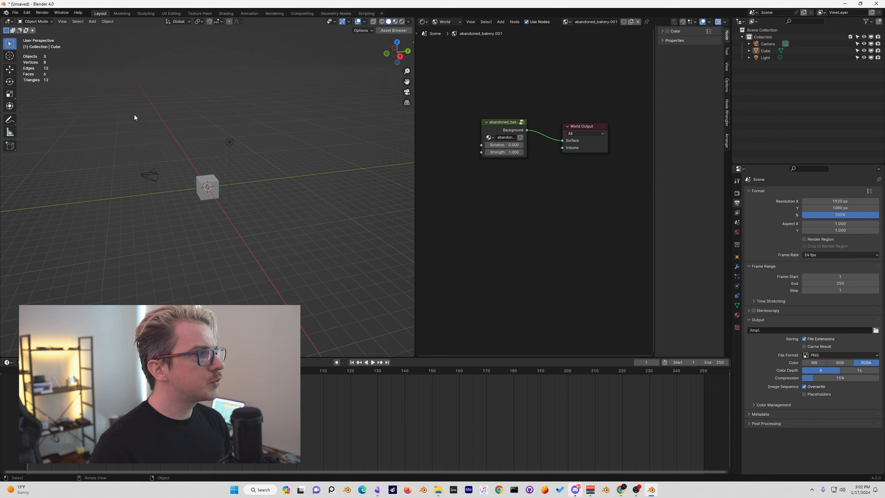
Step: Switch to Blender, delete all default scene objects, and import the Mixamo kick character FBX from the Downloads folder
key("a")
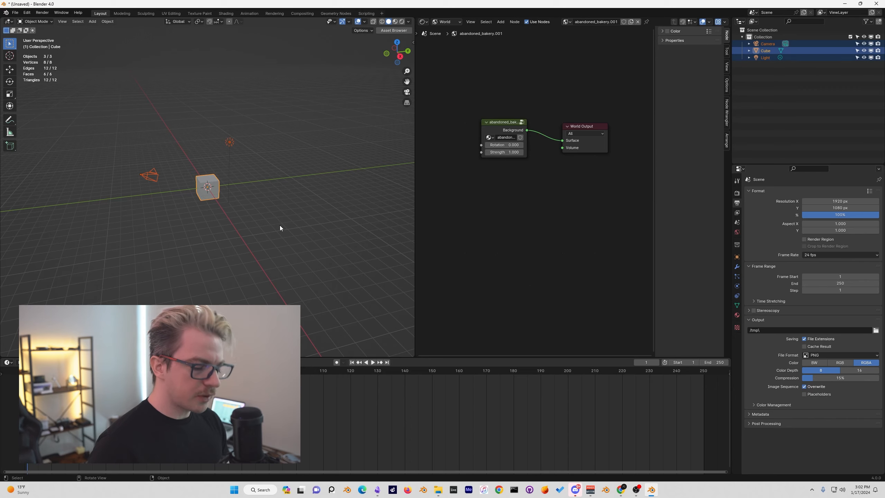
key("Delete")
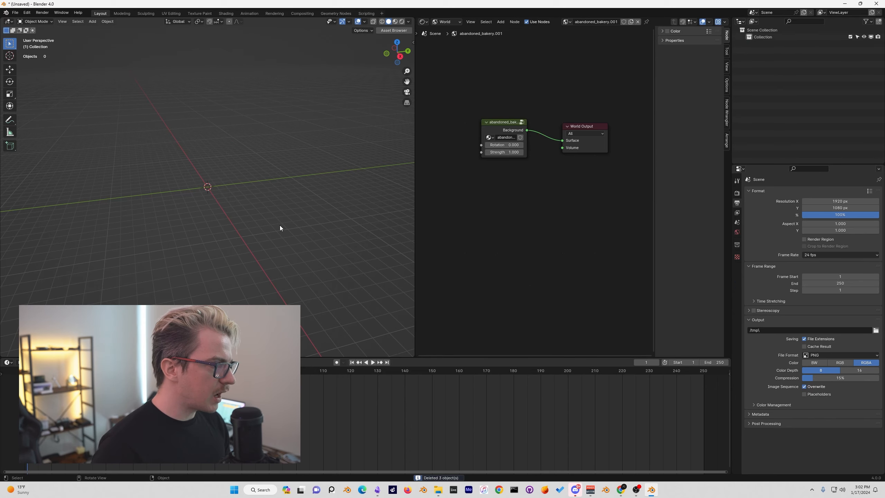
key("q")
left_click(216, 218)
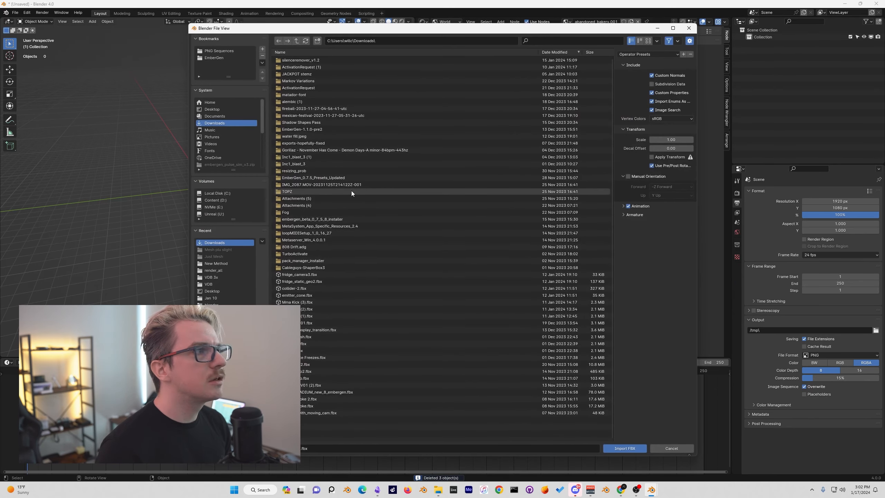
double_click(306, 315)
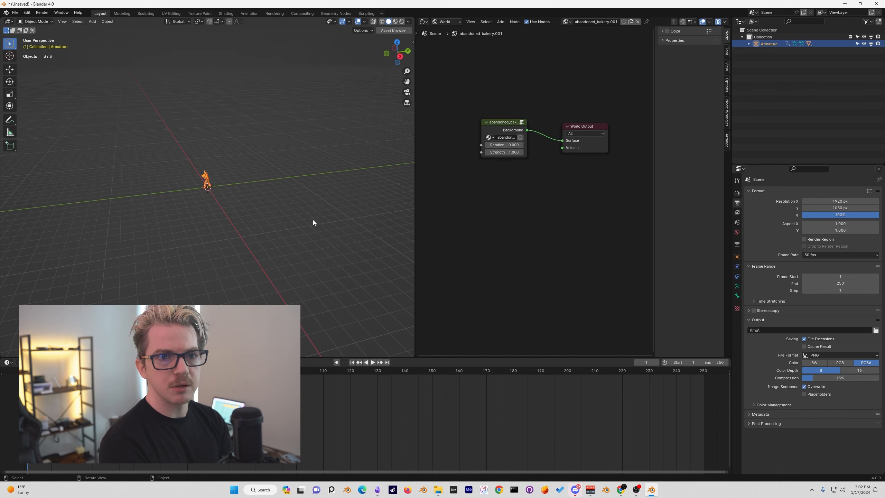
middle_click_drag(217, 223, 307, 205)
scroll(263, 211, "up", 5)
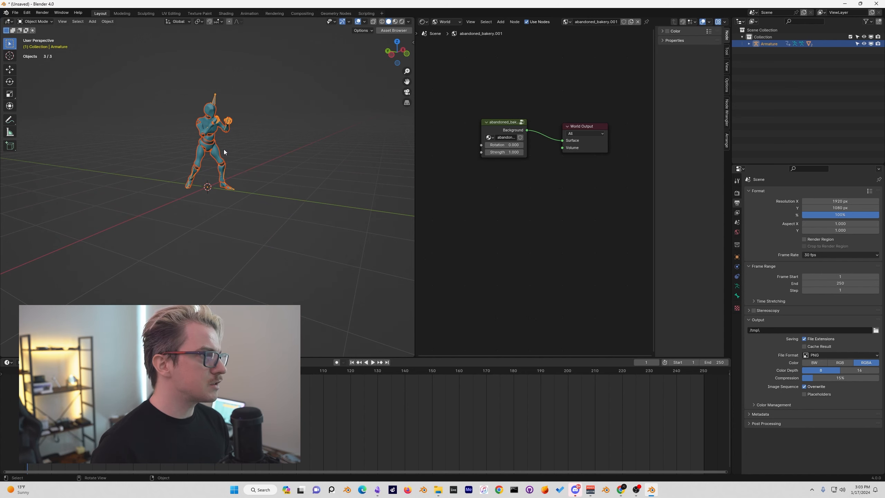
Step: Add a black color attribute named Color to the character's Alpha_Surface mesh, with Vertex domain and Color data type
left_click(214, 150)
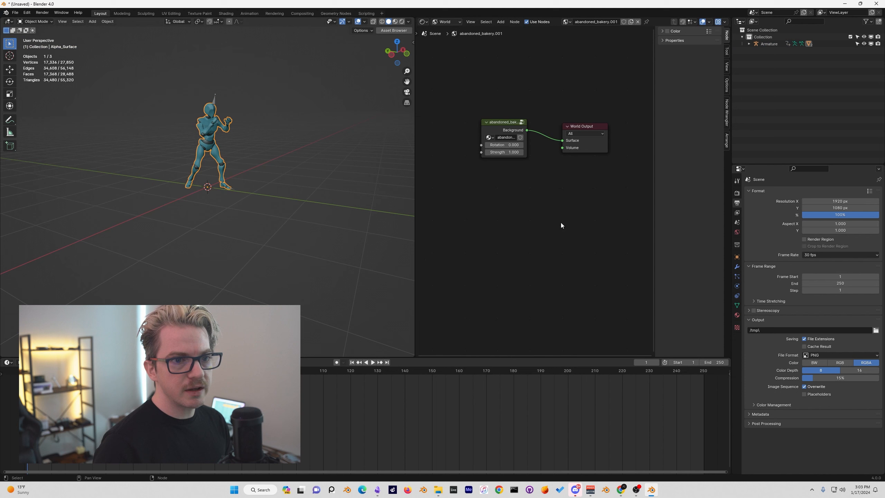
left_click(737, 305)
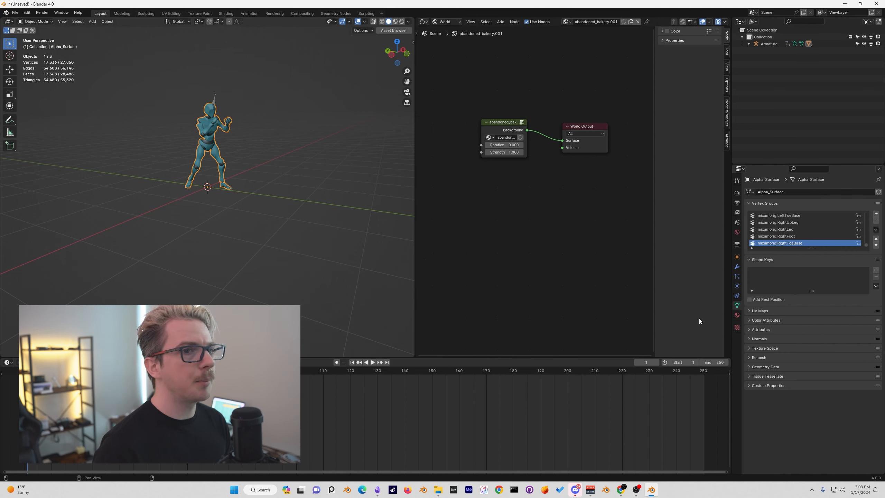
left_click(756, 320)
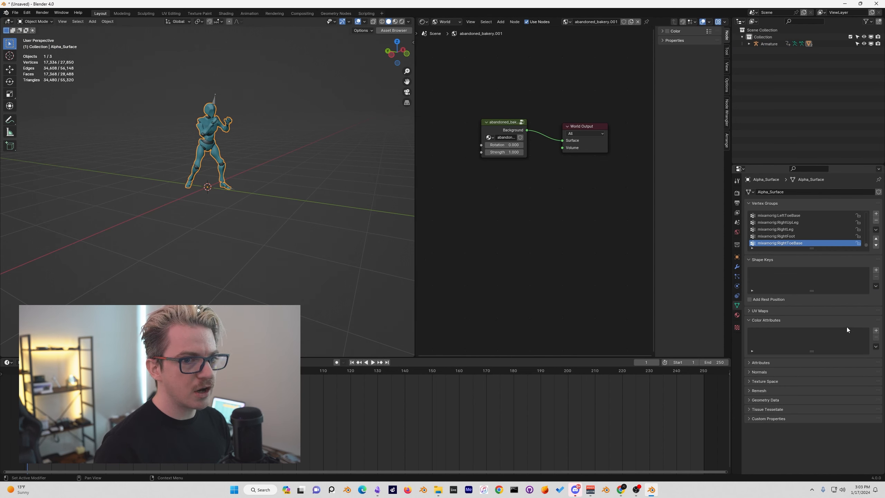
left_click(876, 331)
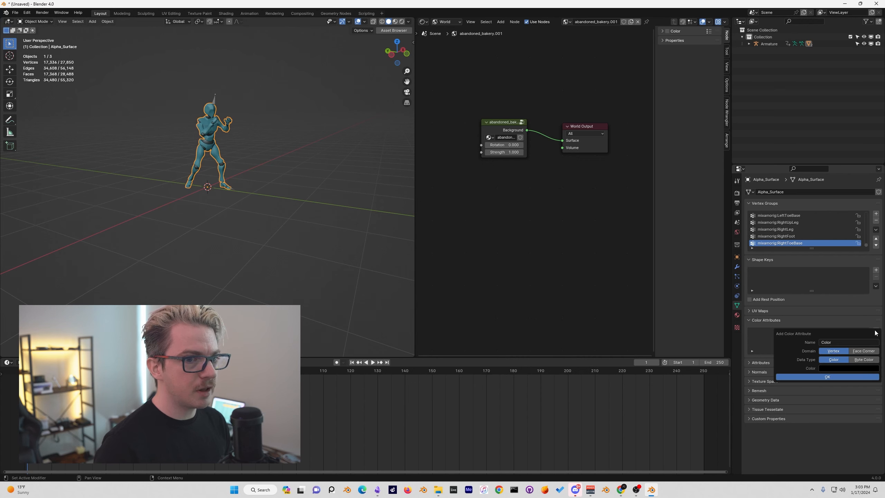
left_click(813, 377)
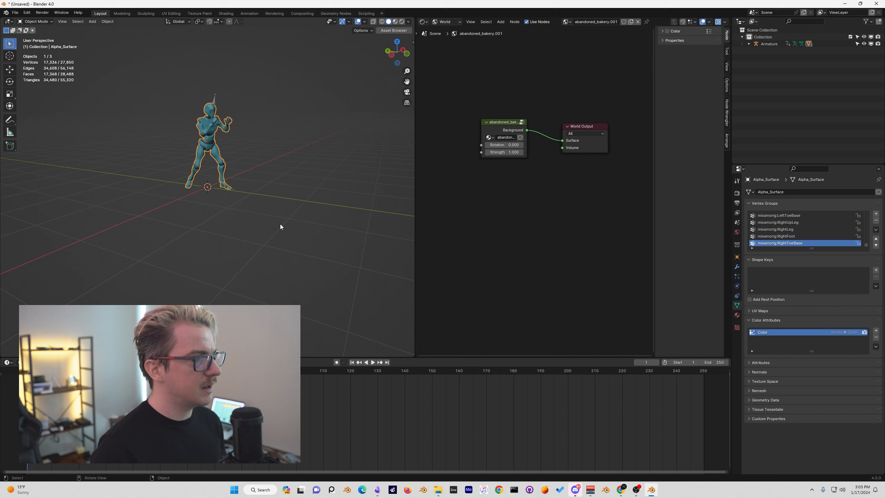
Step: Put the character mesh in Vertex Paint mode and set the brush color to pure red
left_click(49, 22)
left_click(49, 50)
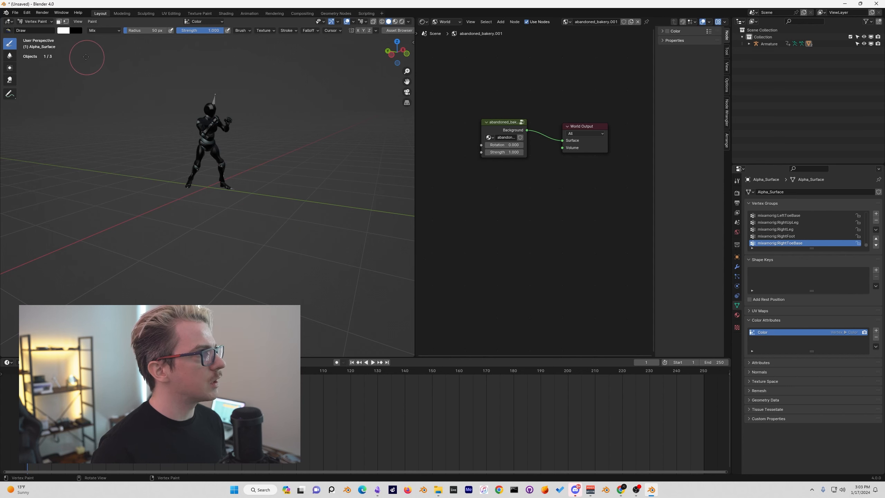
left_click(63, 32)
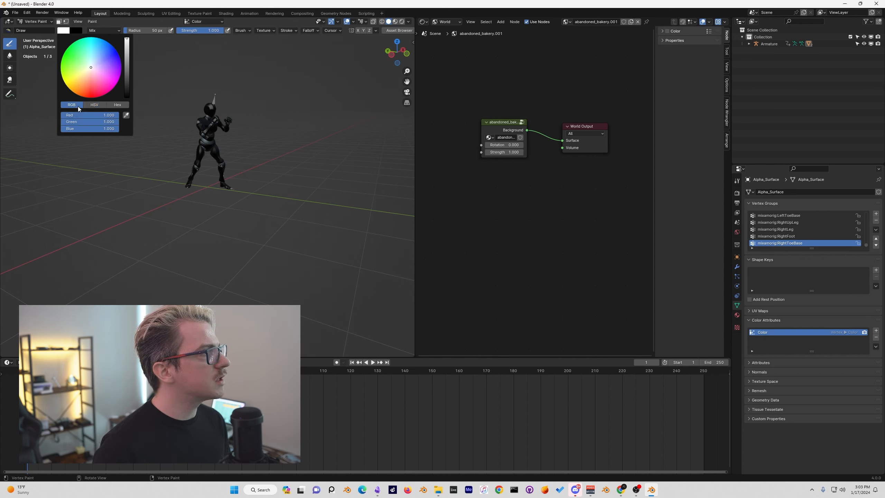
left_click_drag(96, 122, 63, 128)
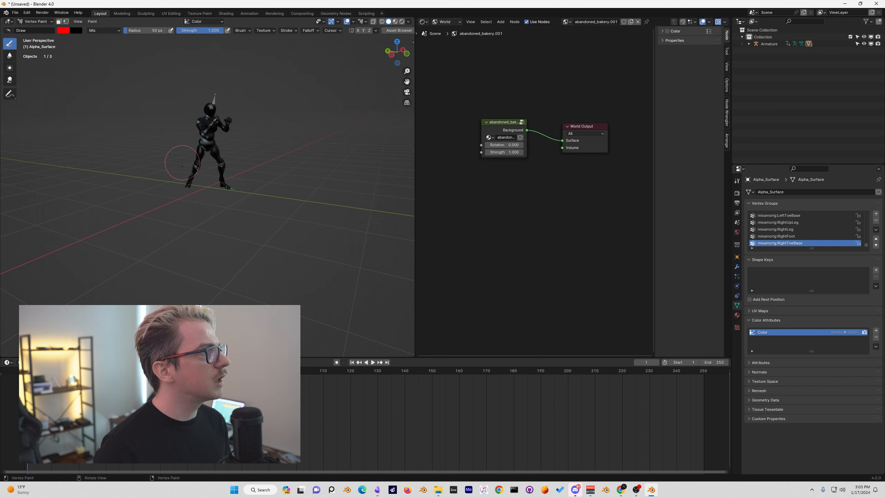
Step: Paint the character's right foot and lower shin red from several sides
scroll(166, 190, "up", 4)
left_click_drag(158, 178, 163, 171)
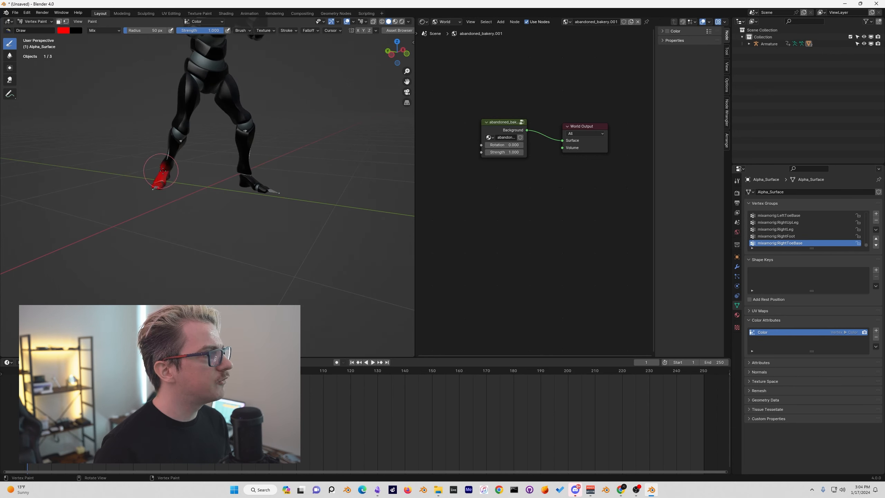
mouse_move(155, 181)
middle_mouse_down()
mouse_move(303, 165)
mouse_move(159, 174)
middle_mouse_up()
mouse_move(159, 174)
left_mouse_down()
mouse_move(173, 149)
mouse_move(165, 171)
left_mouse_up()
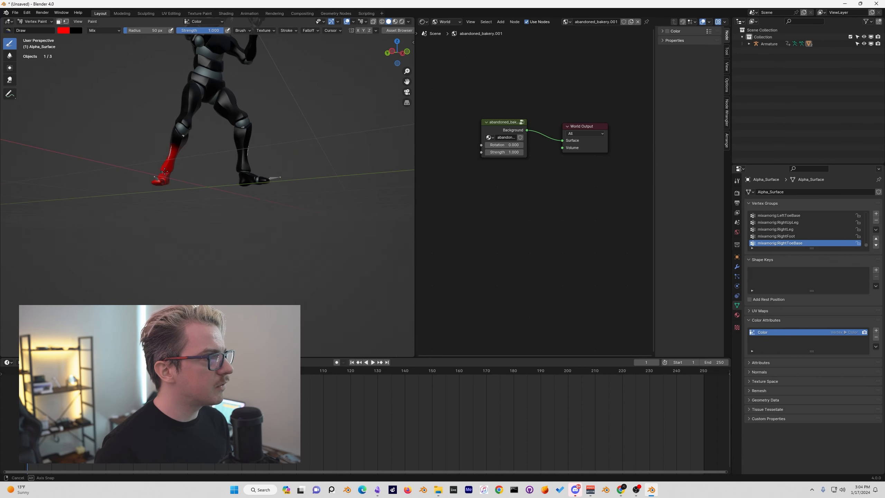
mouse_move(165, 170)
middle_mouse_down()
mouse_move(204, 169)
mouse_move(146, 157)
middle_mouse_up()
Step: Change the mesh to Sculpt Mode, pick the Paint brush, and set its color to pure green
left_click(35, 21)
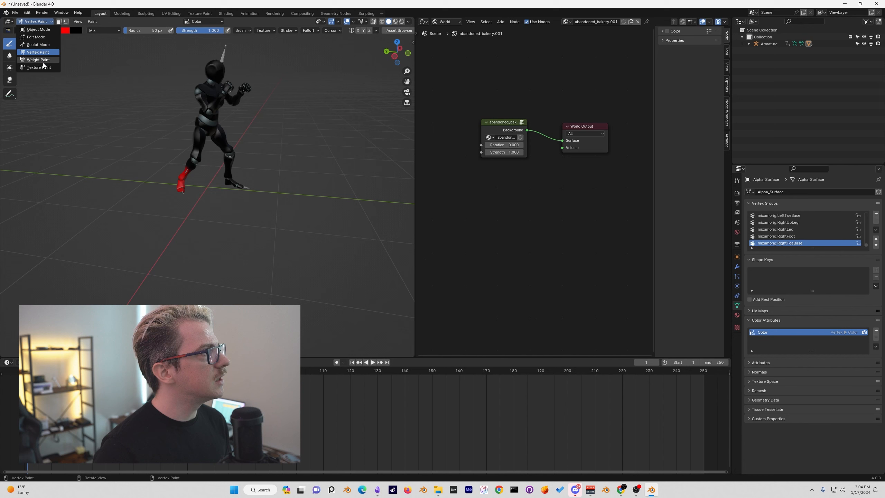
left_click(45, 45)
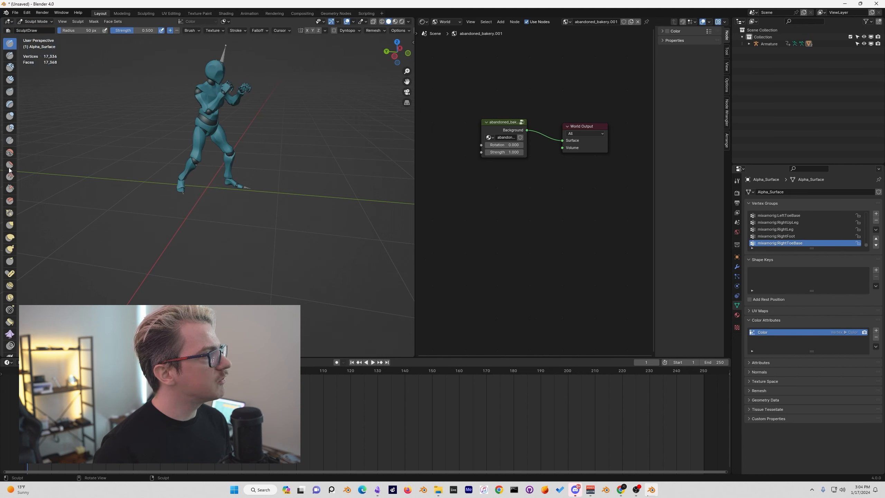
scroll(10, 282, "down", 5)
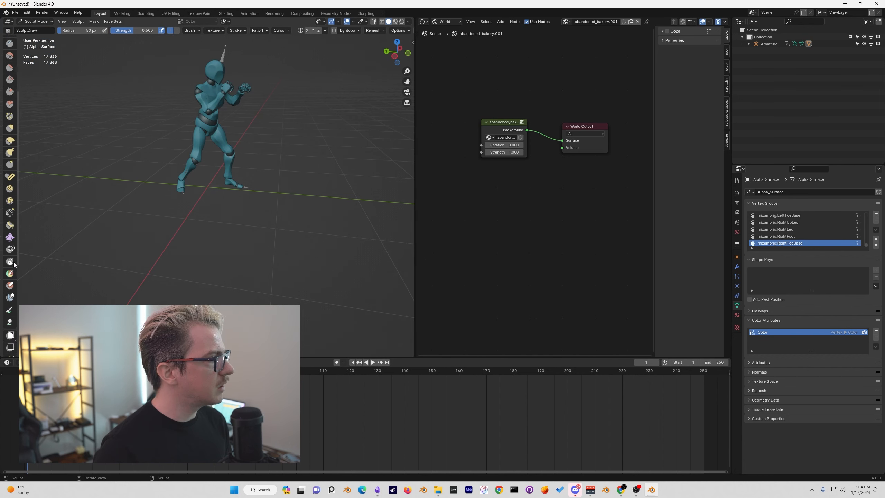
scroll(14, 265, "down", 3)
left_click(10, 254)
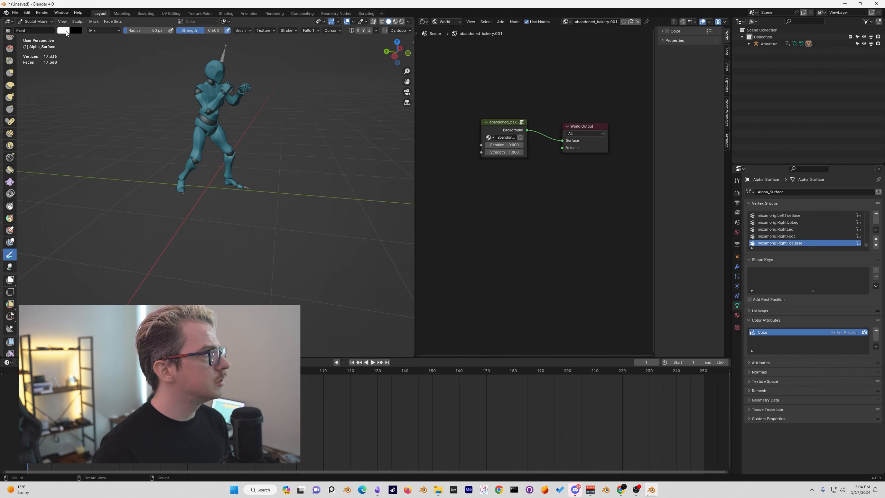
left_click(66, 32)
left_click_drag(104, 116, 61, 129)
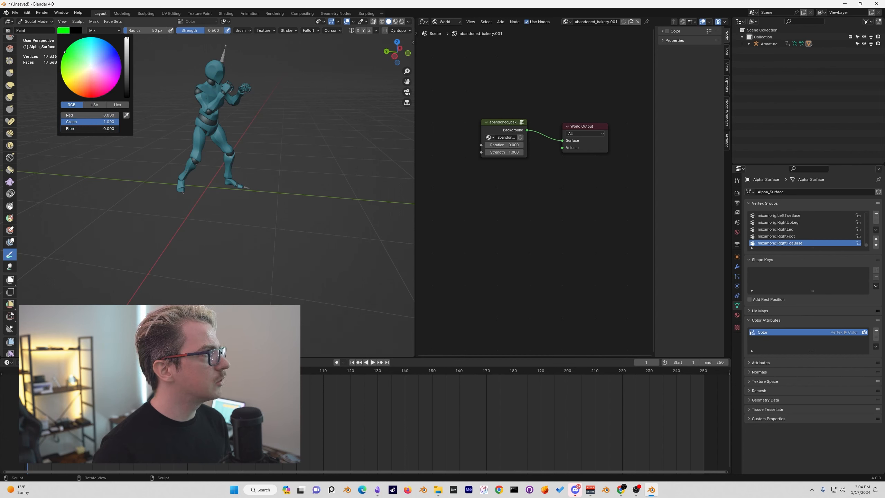
Step: Paint the character's head and shoulders green from the front and back
middle_click_drag(279, 103, 196, 69)
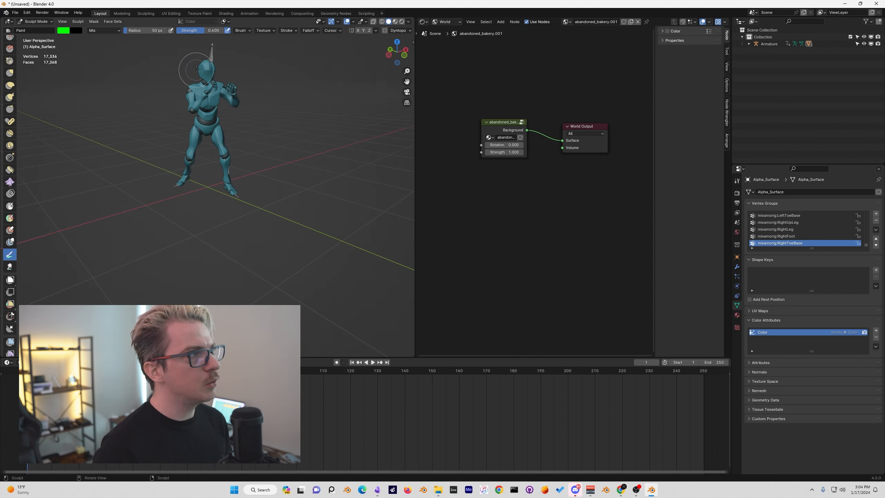
middle_click_drag(253, 86, 266, 96)
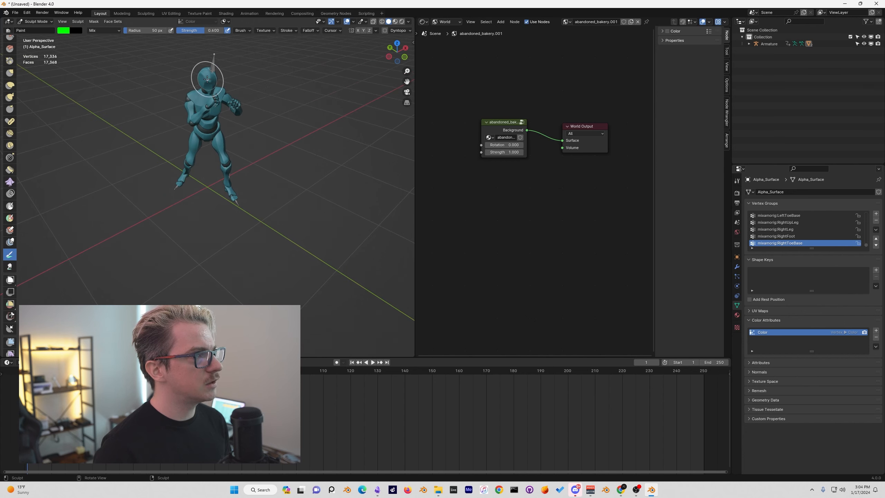
mouse_move(207, 79)
left_mouse_down()
mouse_move(211, 91)
mouse_move(208, 83)
left_mouse_up()
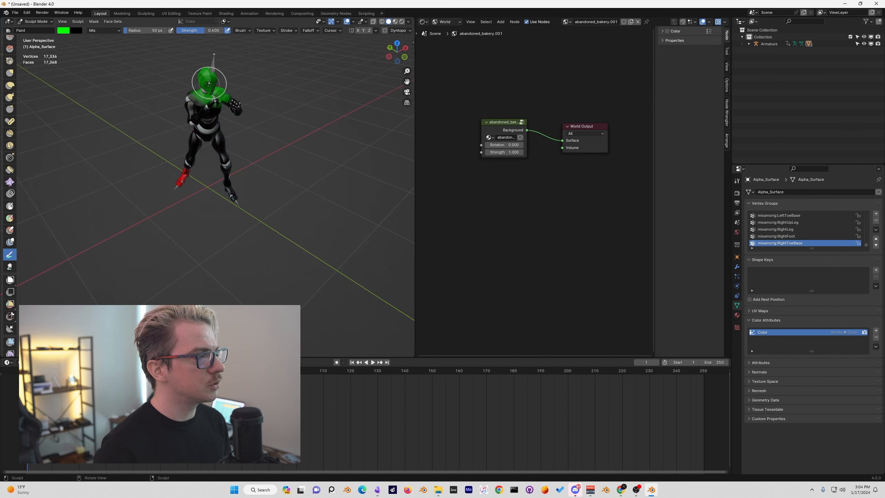
middle_click_drag(42, 87, 156, 95)
left_click_drag(204, 82, 203, 84)
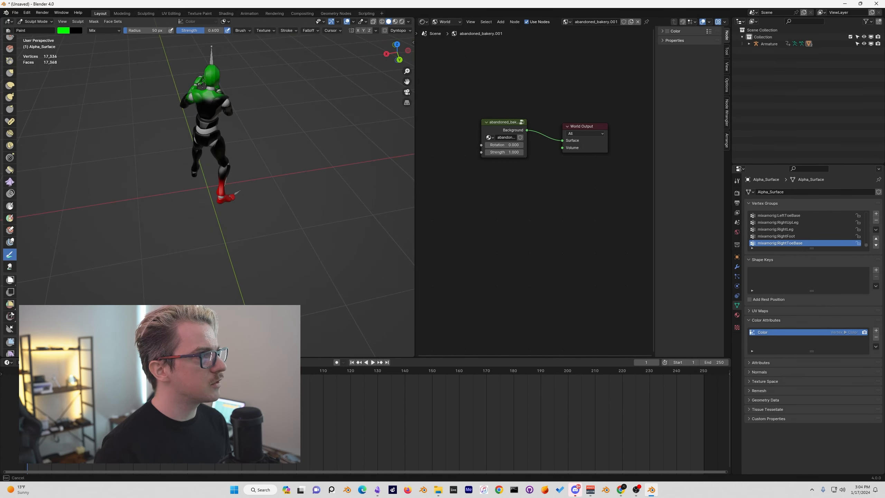
middle_click_drag(202, 85, 270, 62)
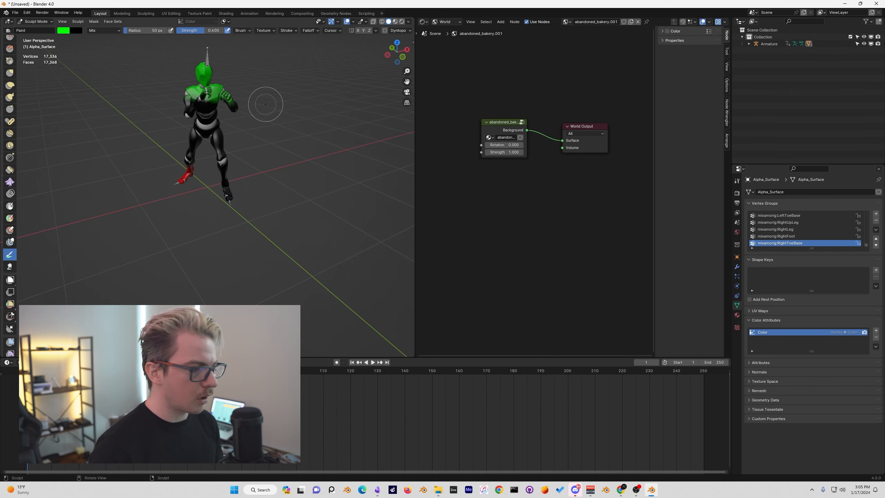
Step: In Object Mode, add a large floor plane and a cube, then stretch and move the cube into a wall behind the character
key("Tab")
key("Tab")
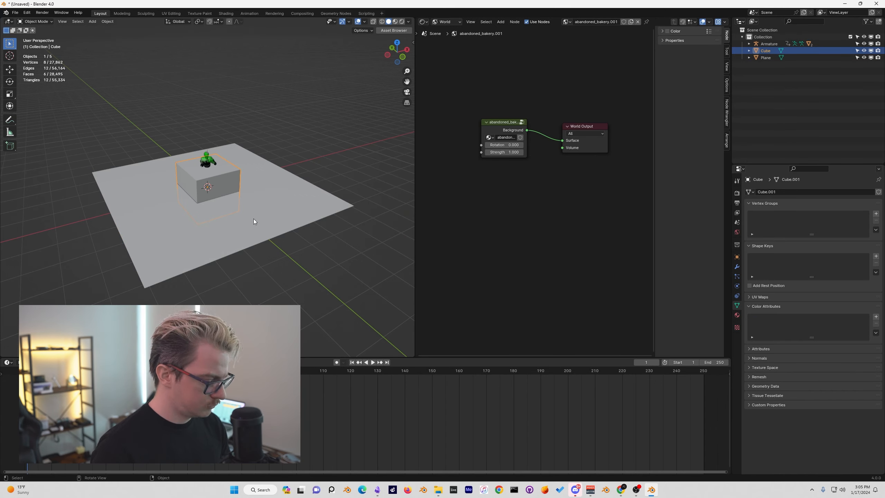
key("g")
key("shift+z")
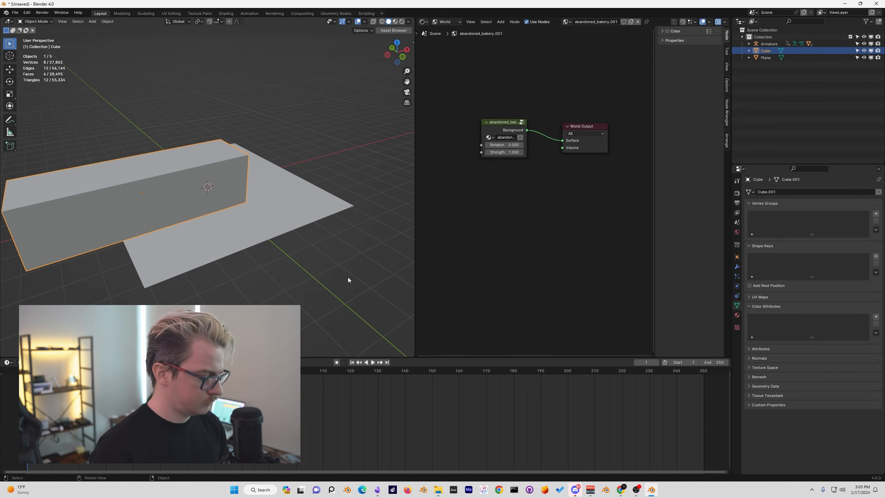
Step: Duplicate the wall block twice and place the copies along the two opposite sides of the floor plane
key("shift+d")
left_click(366, 301)
key("g")
key("shift+z")
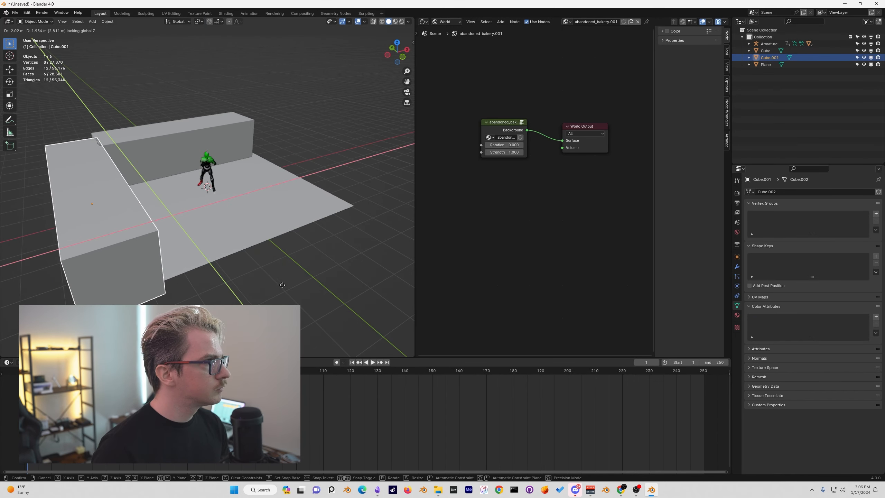
left_click(153, 254)
key("shift+d")
key("shift+z")
left_click(369, 200)
Step: Select the floor plane and all three wall blocks and apply All Transforms to them
middle_click_drag(369, 201, 262, 257)
left_click(284, 222, "shift")
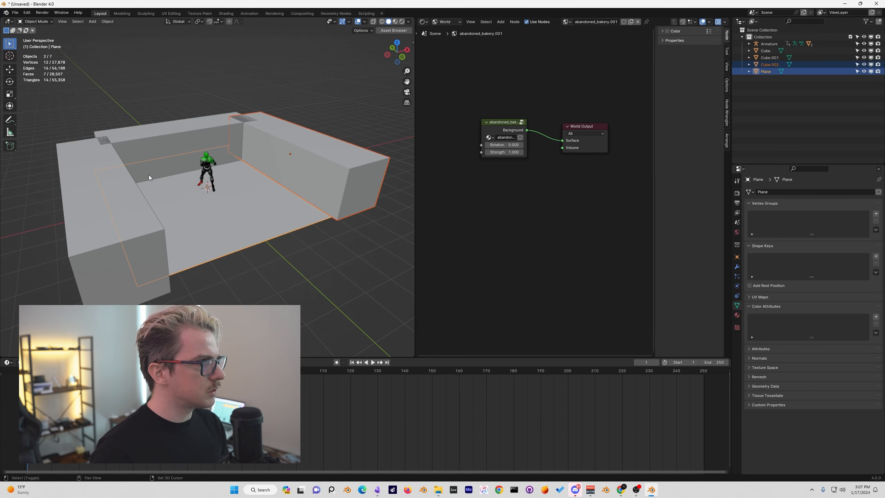
left_click(148, 175, "shift")
left_click(105, 179, "shift")
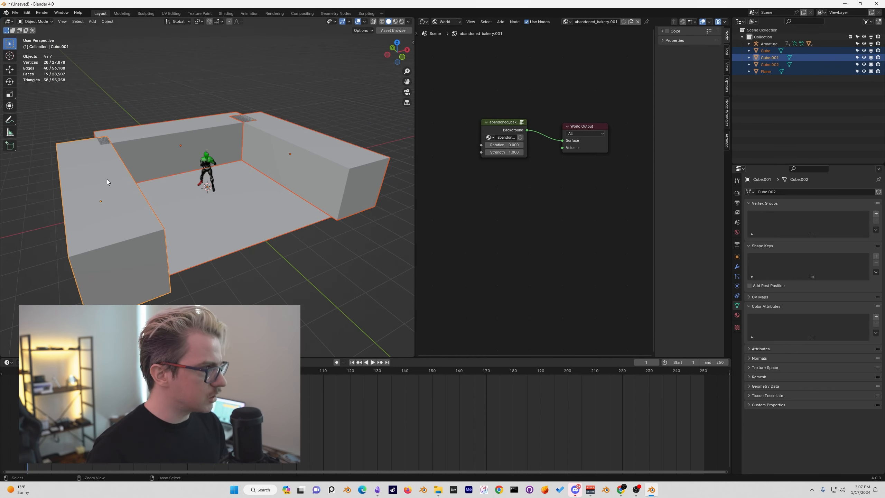
key("ctrl+a")
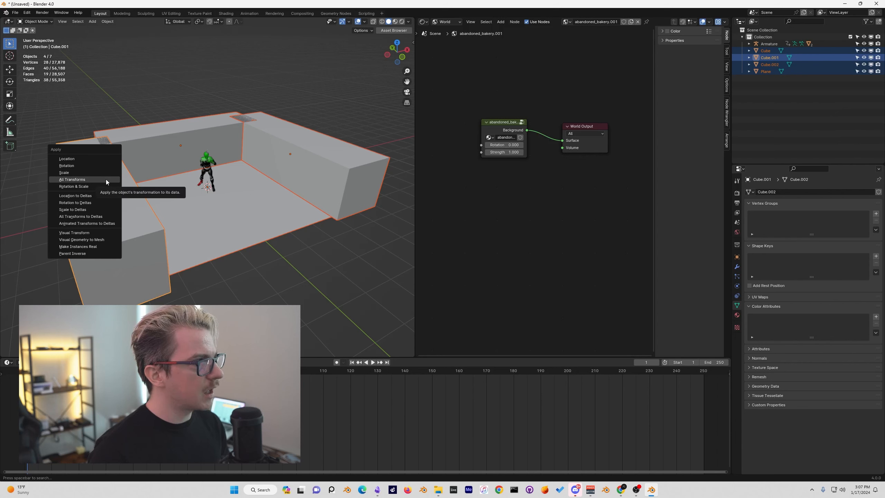
left_click(106, 179)
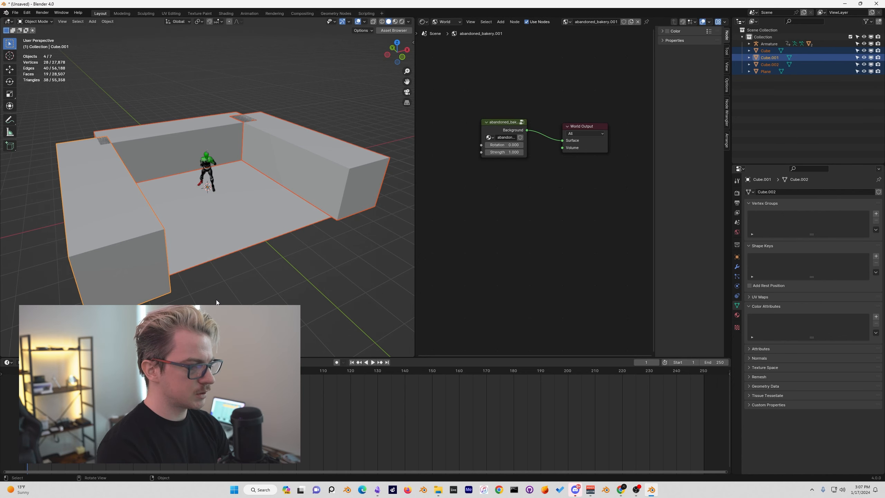
Step: Add a camera, look through it, and lock the camera to the view
key("shift+a")
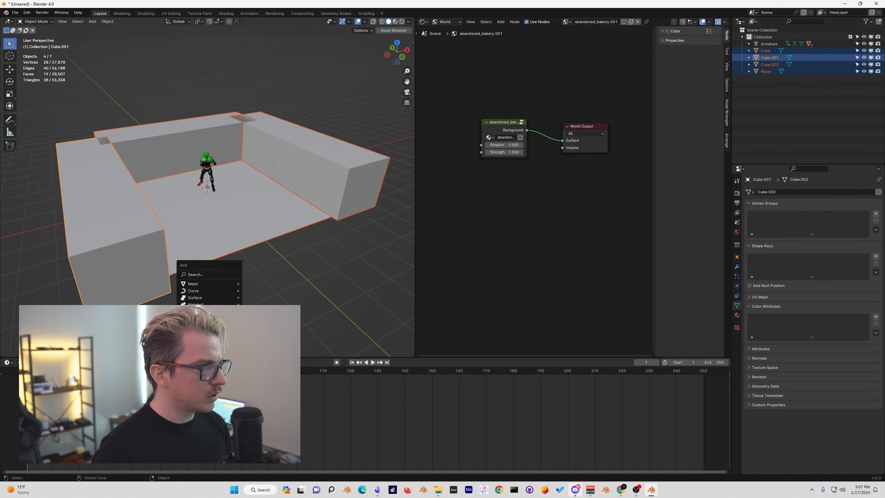
mouse_move(219, 300)
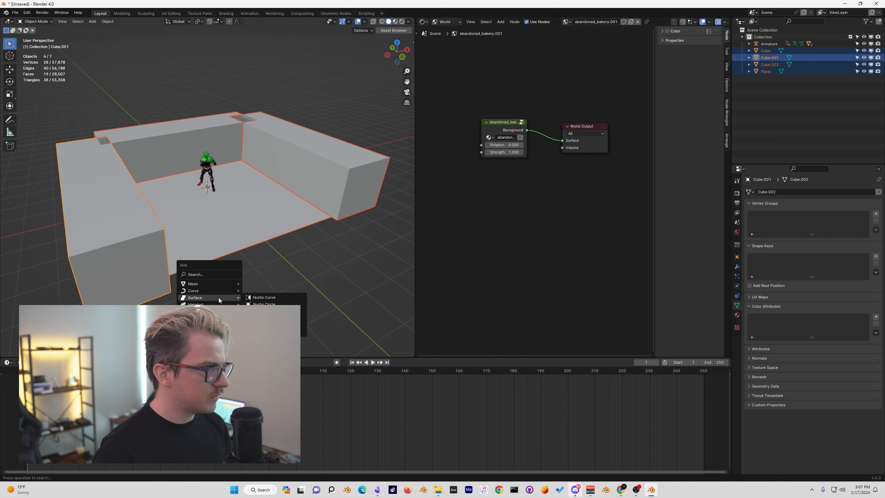
left_click(199, 331)
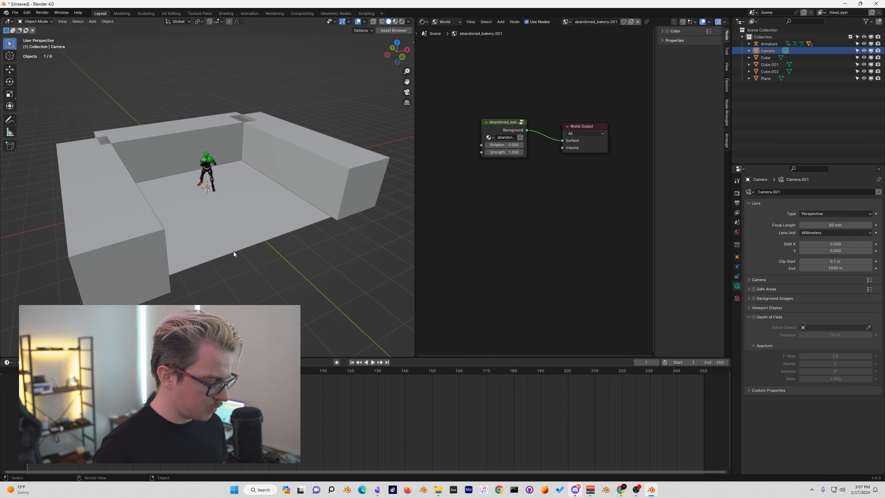
key("KP_0")
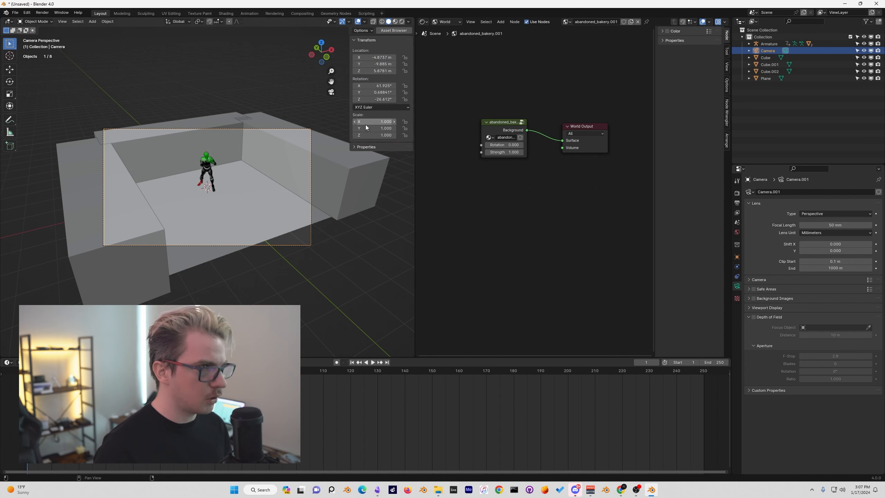
key("n")
left_click(411, 74)
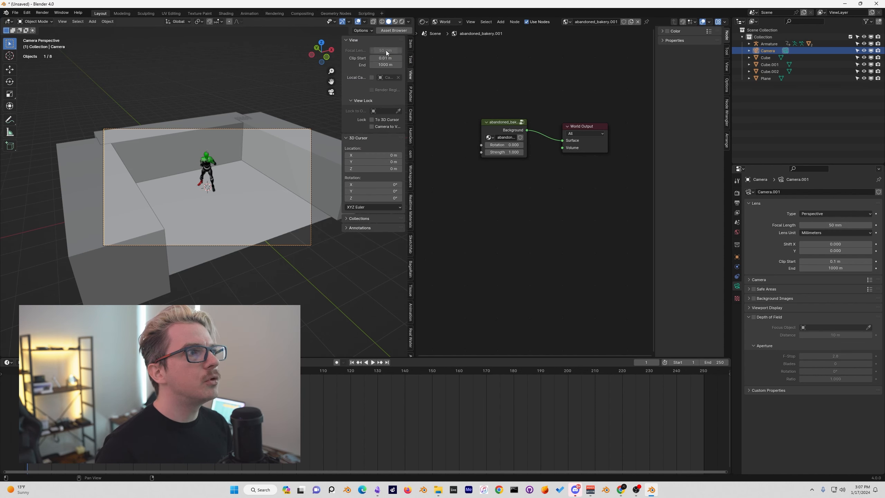
left_click(372, 127)
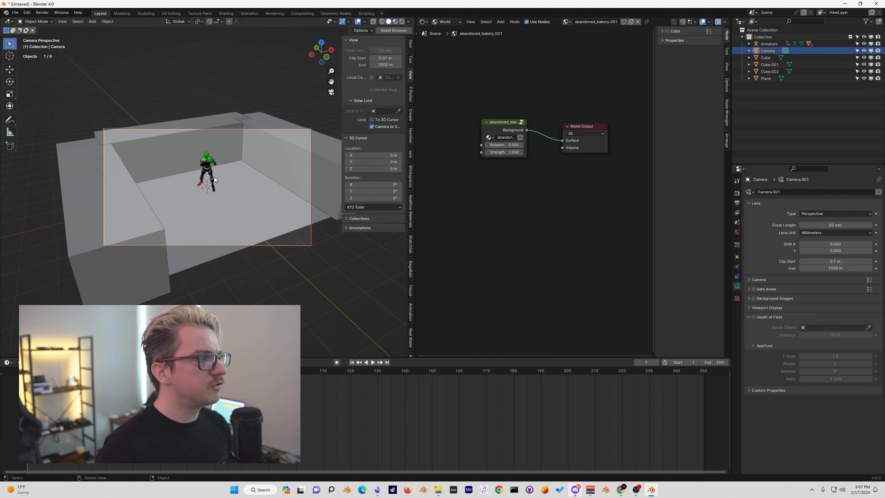
Step: Set the camera's focal length to 34 mm and frame the character from a low angle inside the walls
mouse_move(216, 174)
middle_mouse_down()
mouse_move(186, 182)
mouse_move(203, 169)
middle_mouse_up()
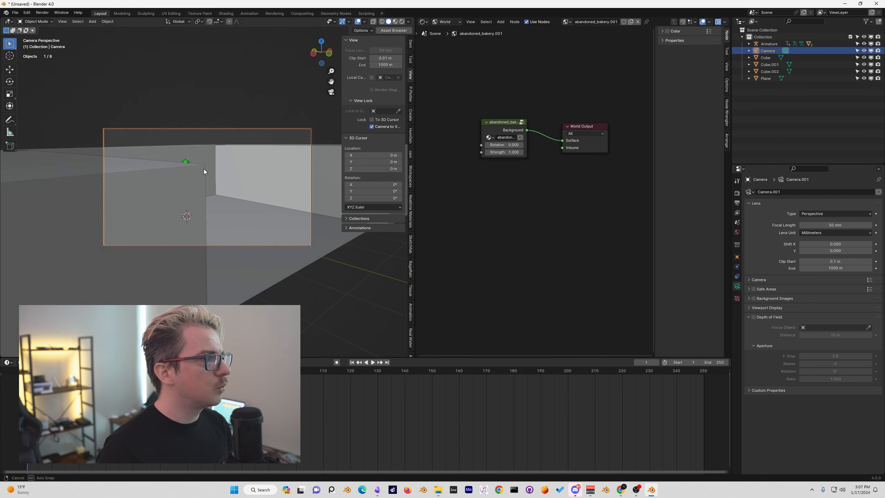
left_click_drag(835, 225, 825, 225)
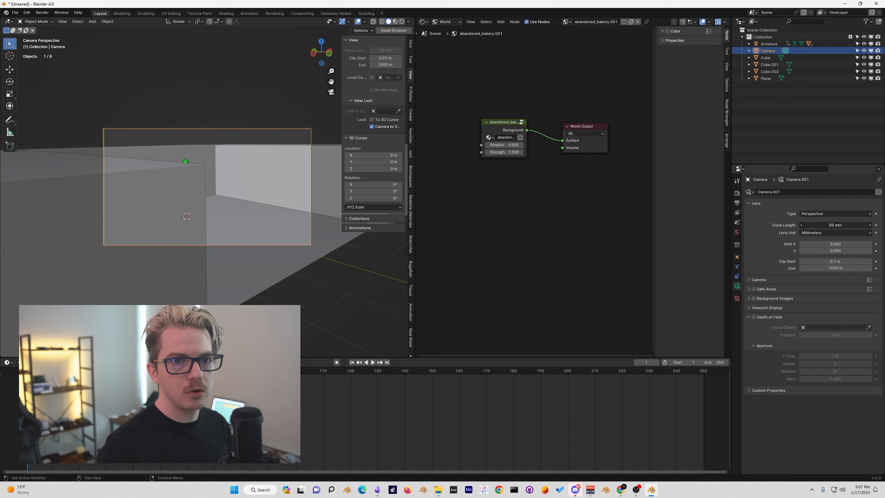
middle_click_drag(180, 210, 205, 198)
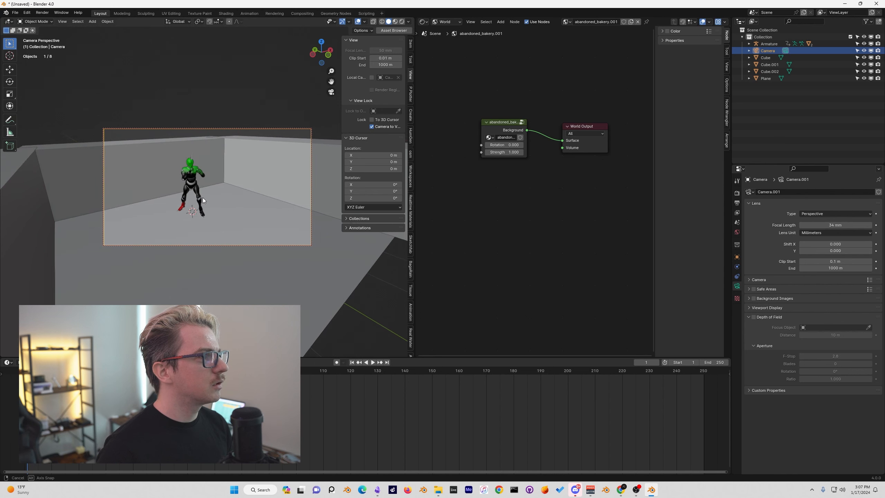
Step: Play back the kick animation and set the scene's end frame to 54
key("space")
key("space")
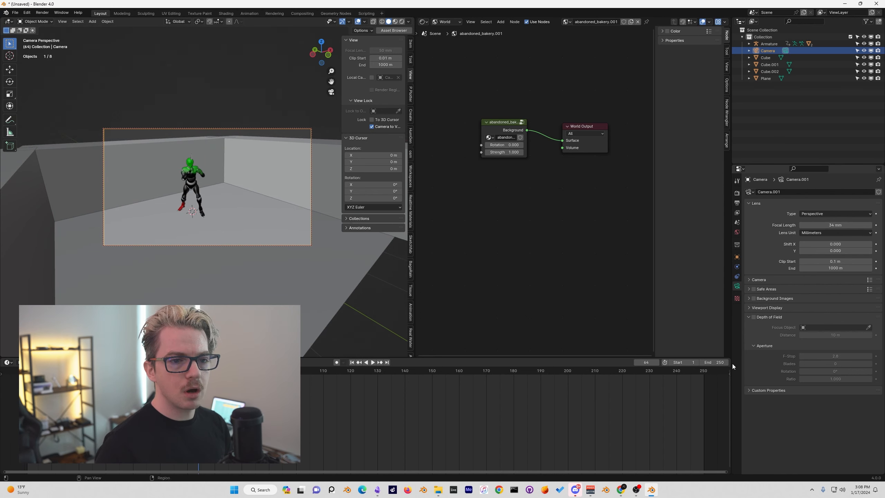
left_click(722, 363)
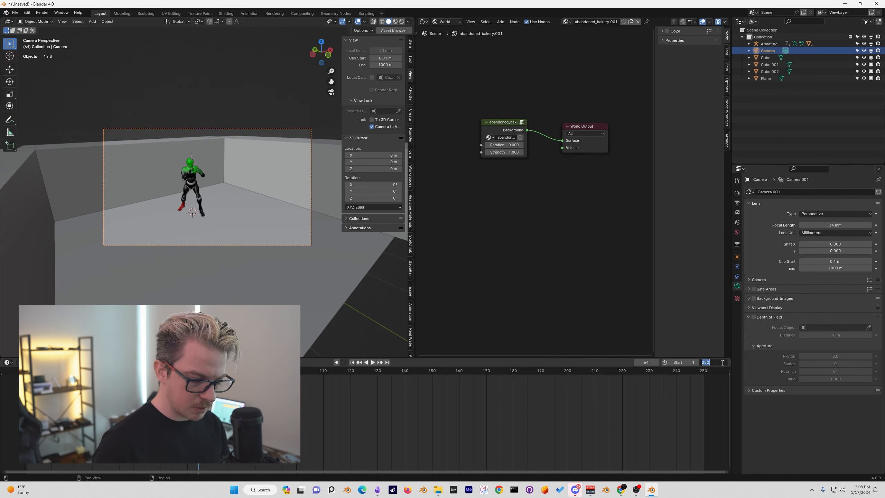
type("54")
key("Return")
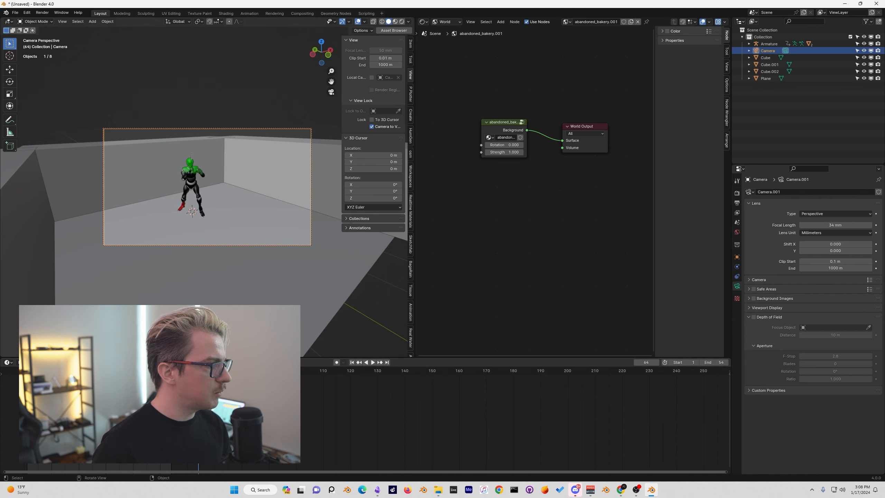
Step: Select the camera and insert a keyframe on its rotation at frame 54
left_click(194, 182)
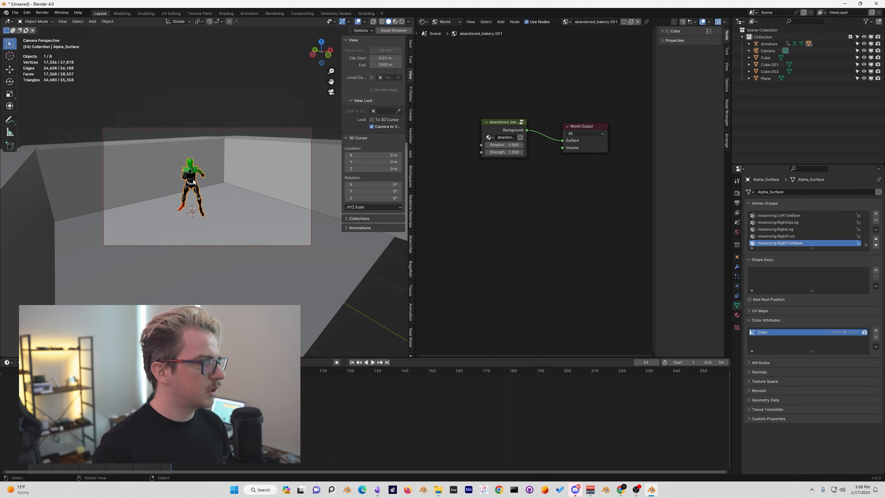
left_click(191, 159)
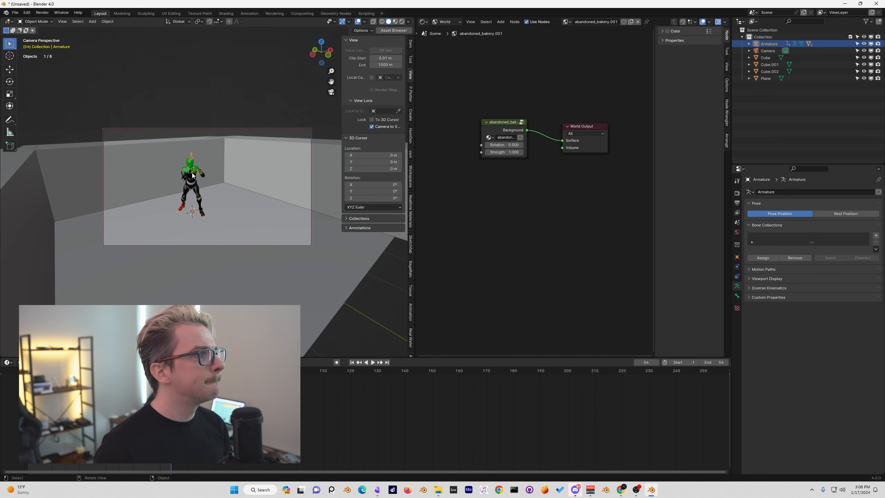
left_click(769, 51)
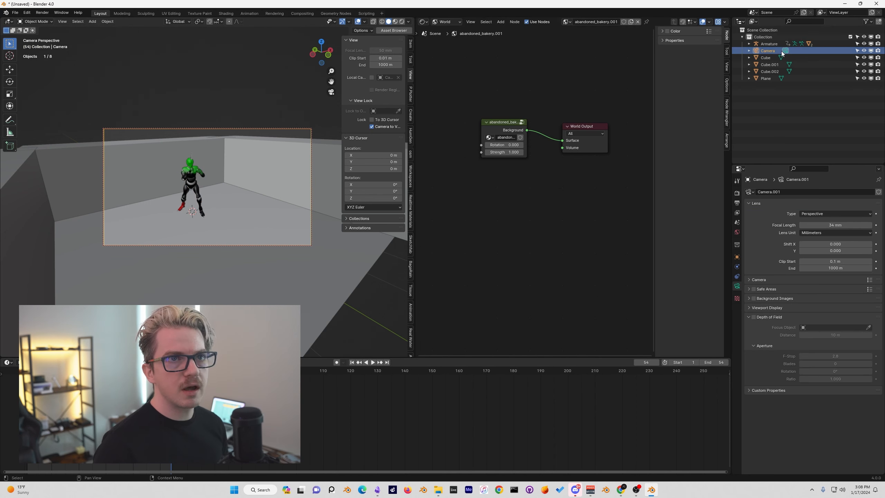
left_click(412, 45)
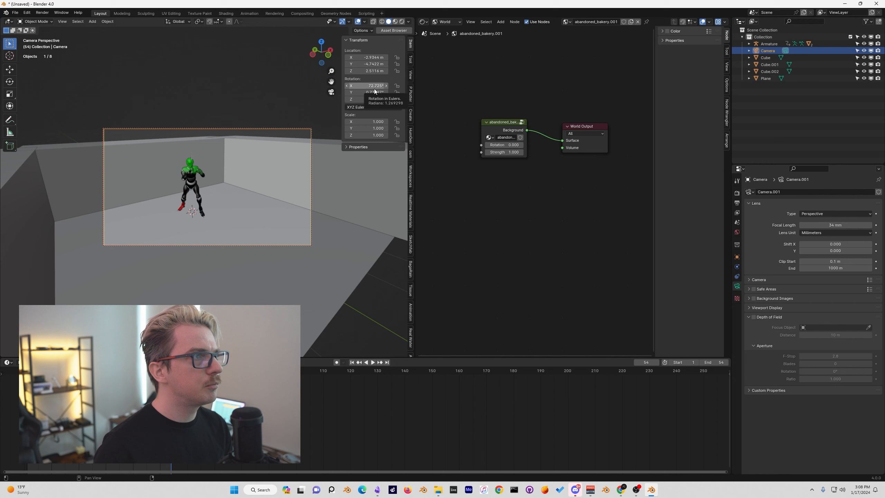
key("i")
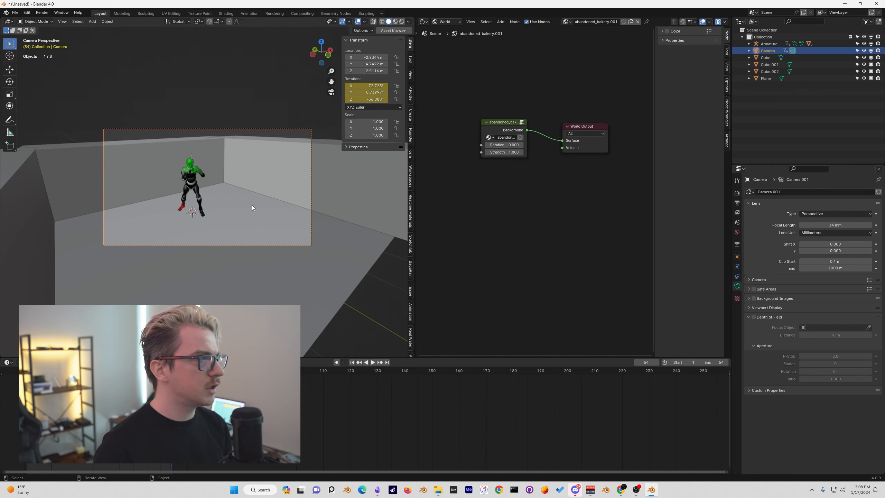
Step: Switch the timeline area to the Graph Editor and add a Noise modifier to the camera's X rotation curve
left_click(8, 363)
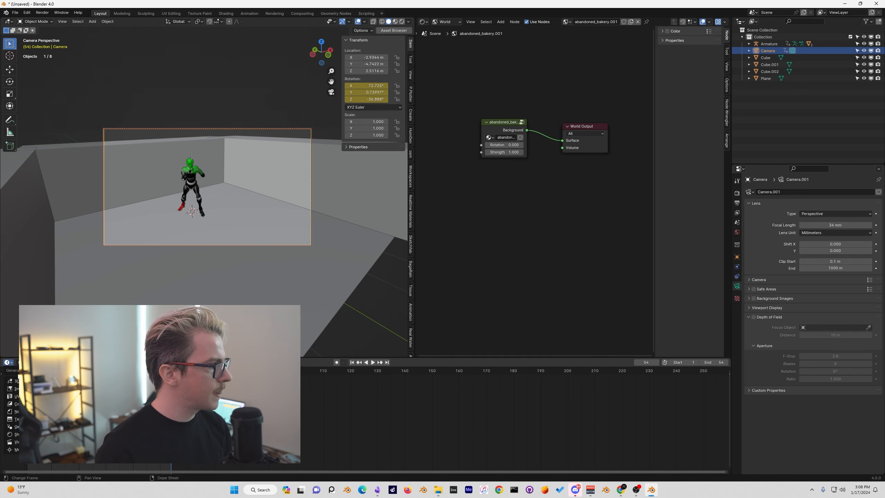
left_click(83, 396)
key("shift+Left")
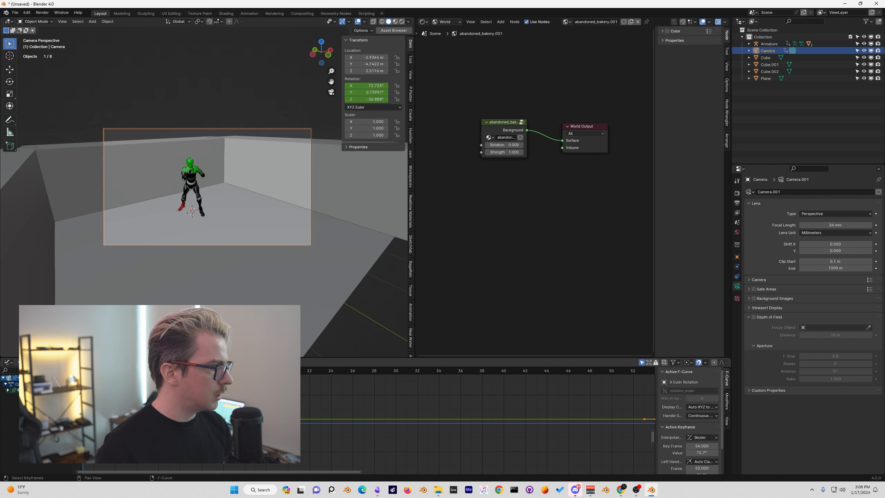
left_click(8, 391)
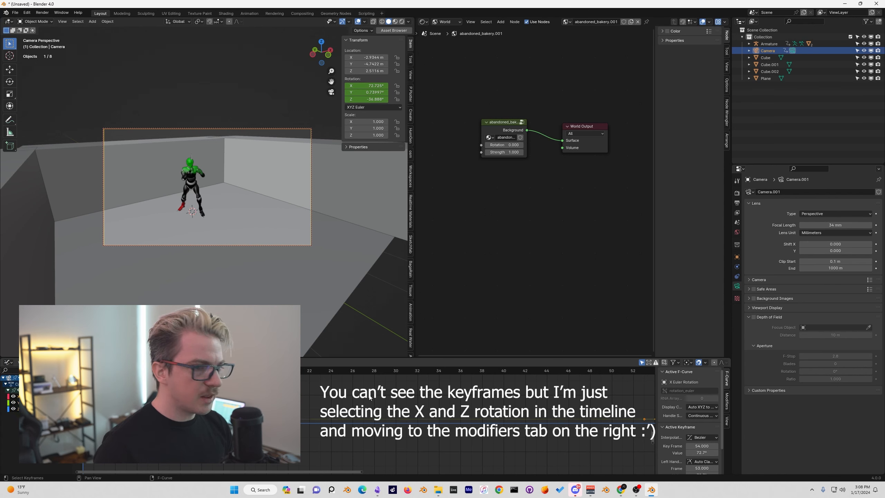
left_click(726, 402)
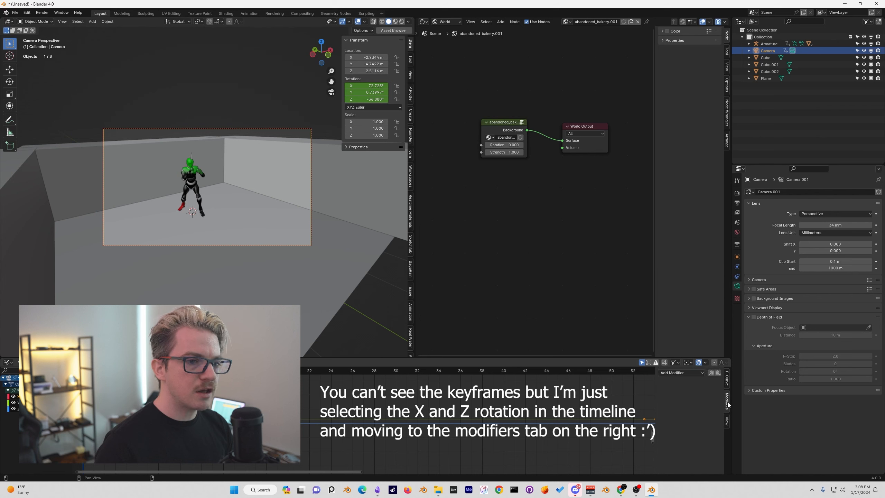
left_click(694, 373)
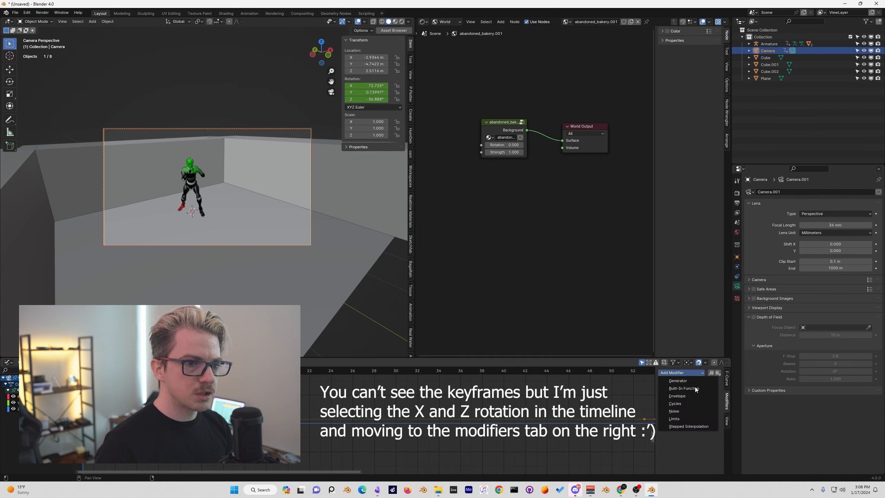
left_click(682, 410)
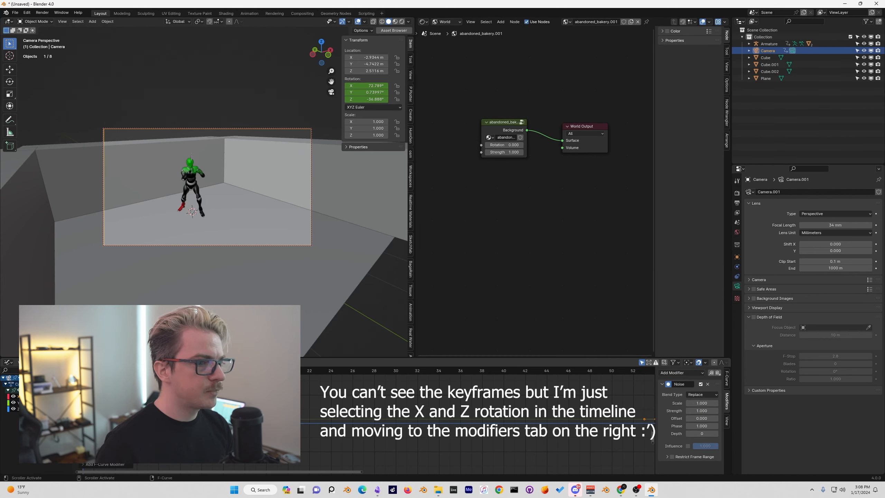
Step: Set the X rotation noise to scale 9 and strength 0.015, and play back the camera shake
left_click(700, 402)
type("9")
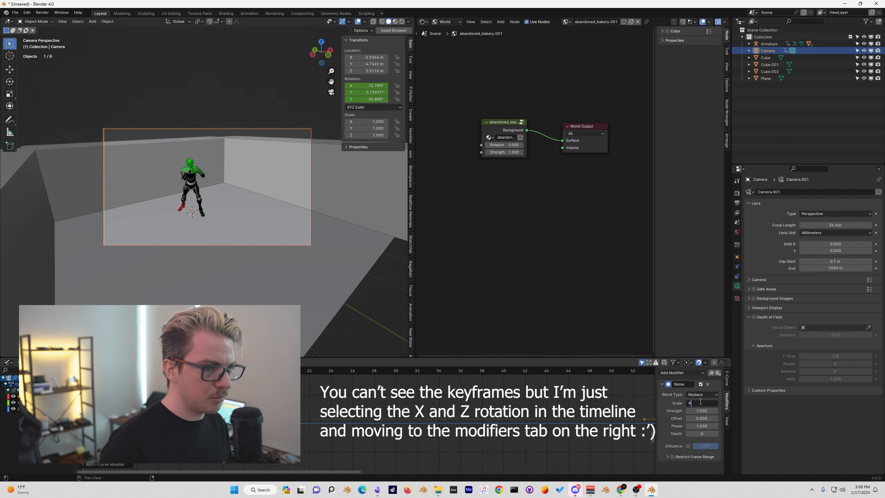
key("Return")
left_click(703, 411)
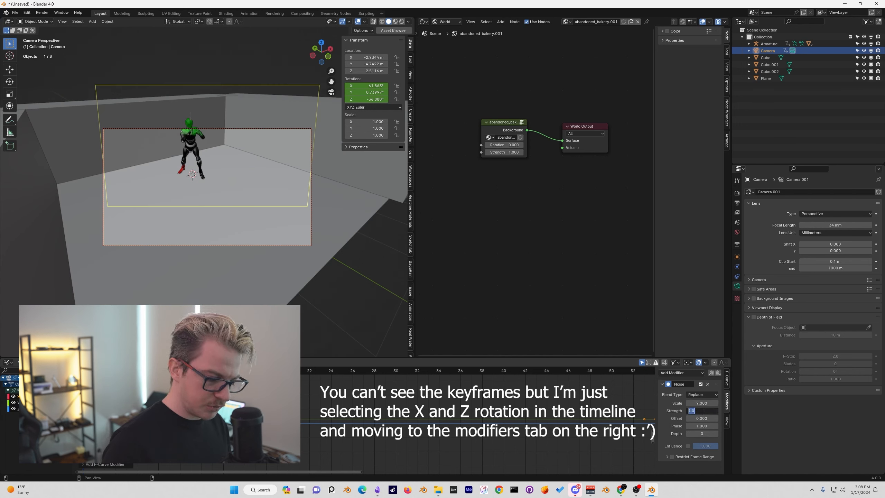
type(".0")
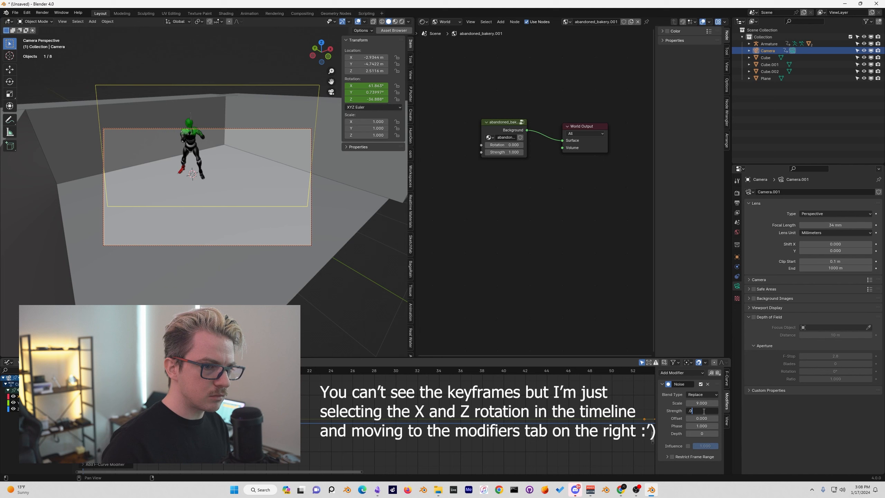
type("15")
key("Return")
left_click(530, 380)
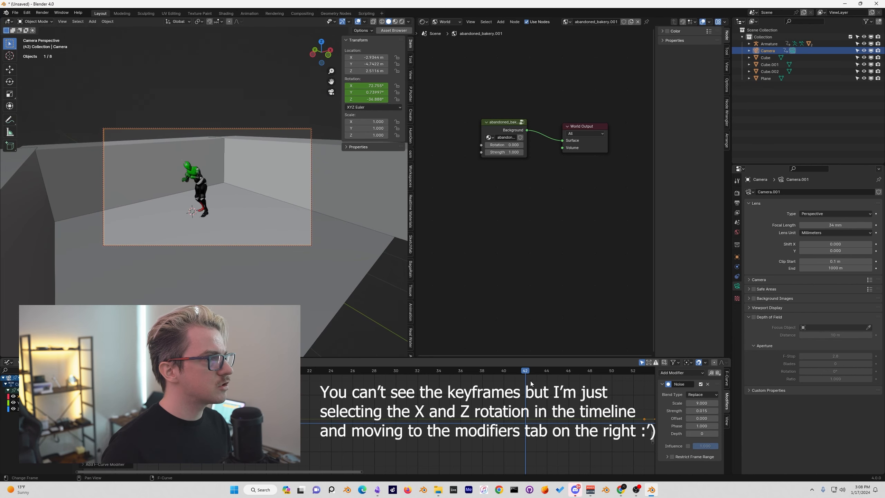
key("space")
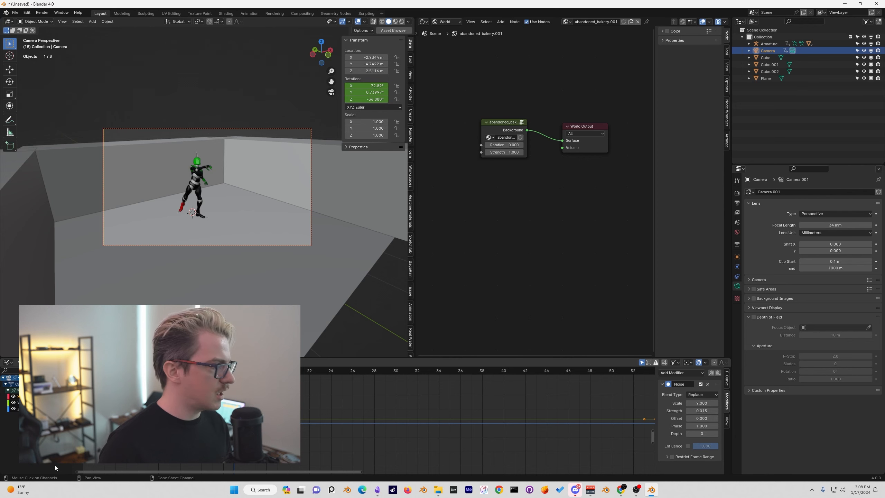
Step: Paste the noise modifier onto the camera's Z rotation curve, set offset 0.6 and phase 3.7, and preview the shake
left_click(28, 409)
key("shift+Left")
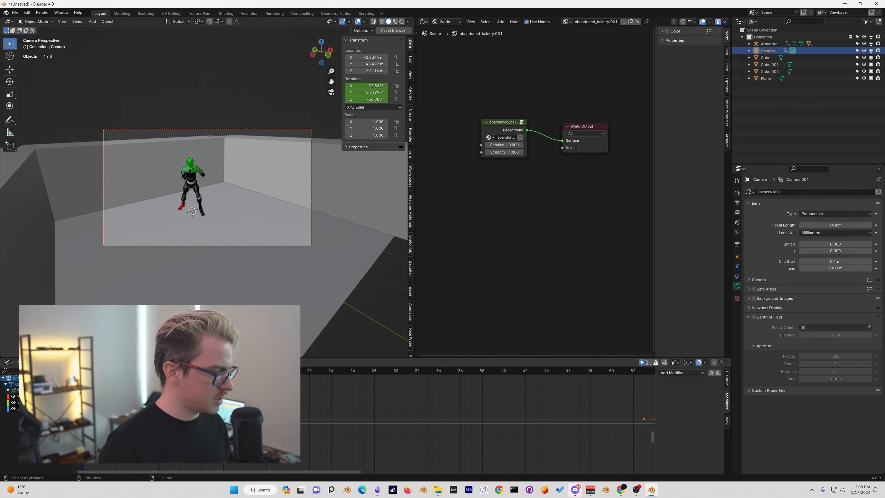
left_click(718, 373)
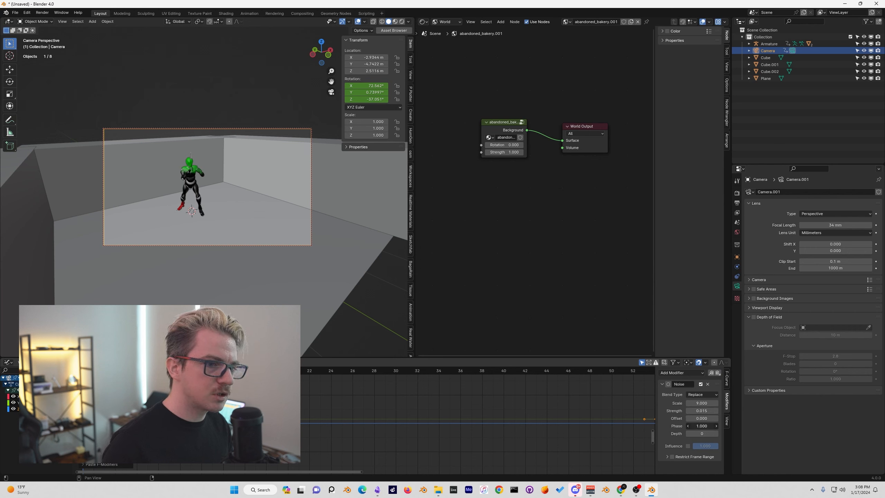
mouse_move(701, 425)
left_mouse_down()
mouse_move(714, 425)
mouse_move(701, 421)
left_mouse_up()
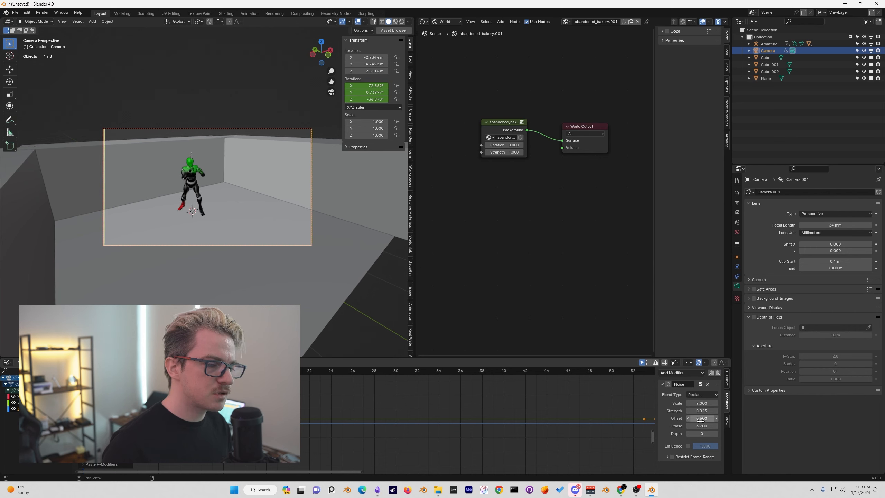
key("space")
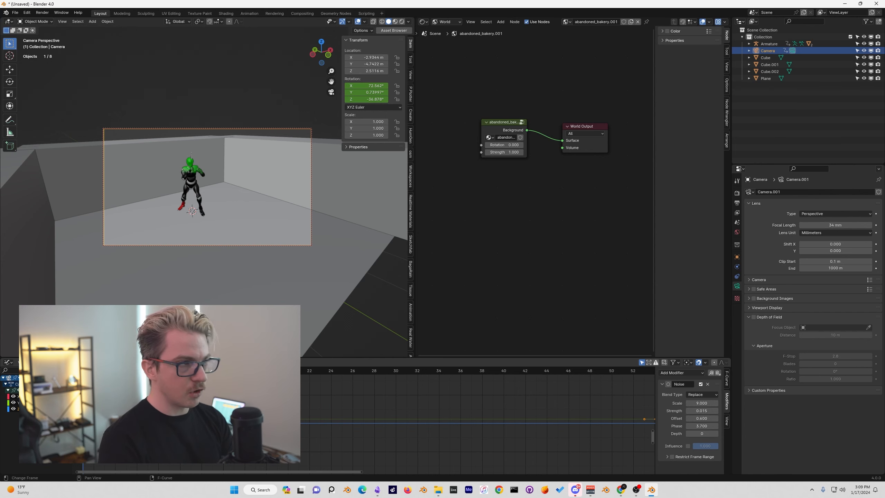
Step: Set the camera's sensor fit to Vertical
left_click(758, 280)
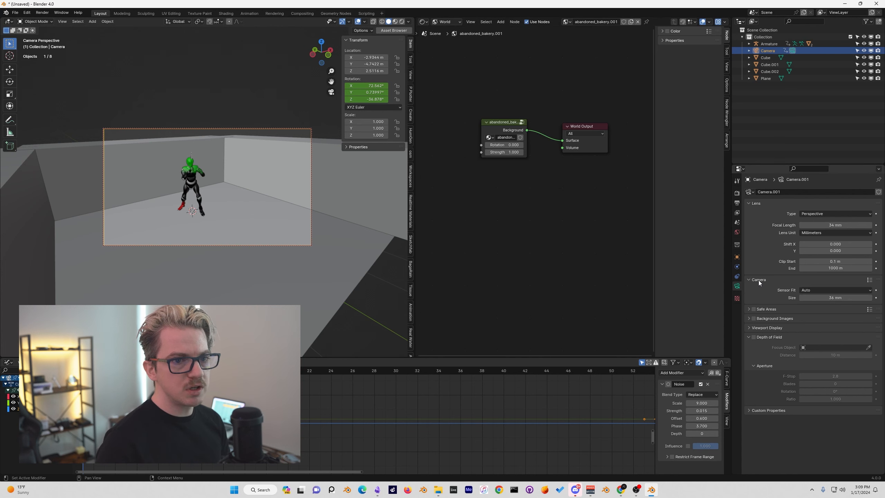
left_click(803, 289)
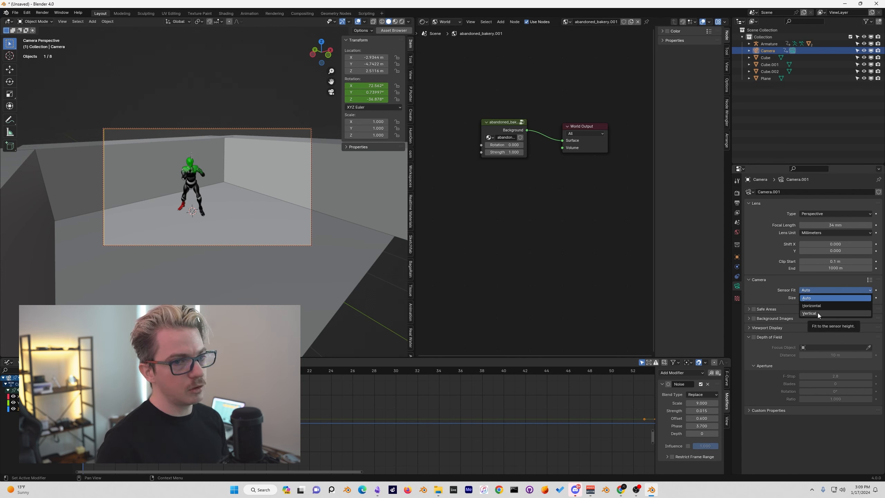
left_click(817, 313)
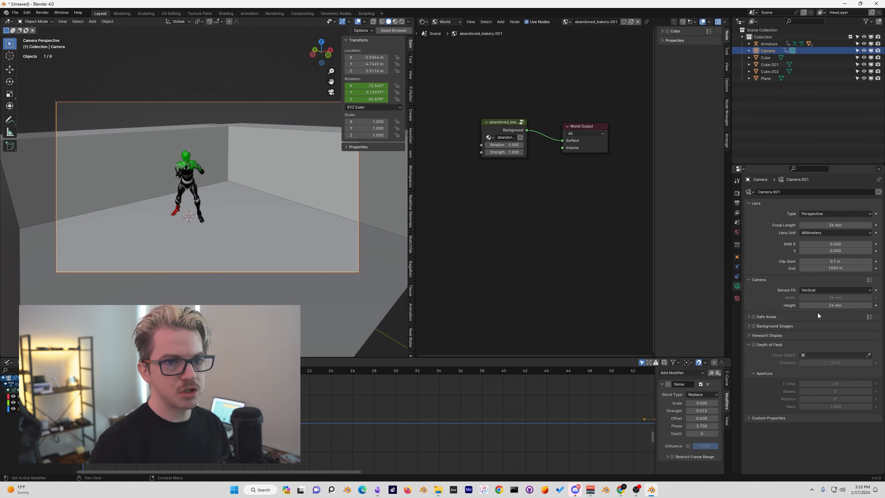
Step: Set the camera's sensor fit to Auto
left_click(817, 290)
left_click(814, 299)
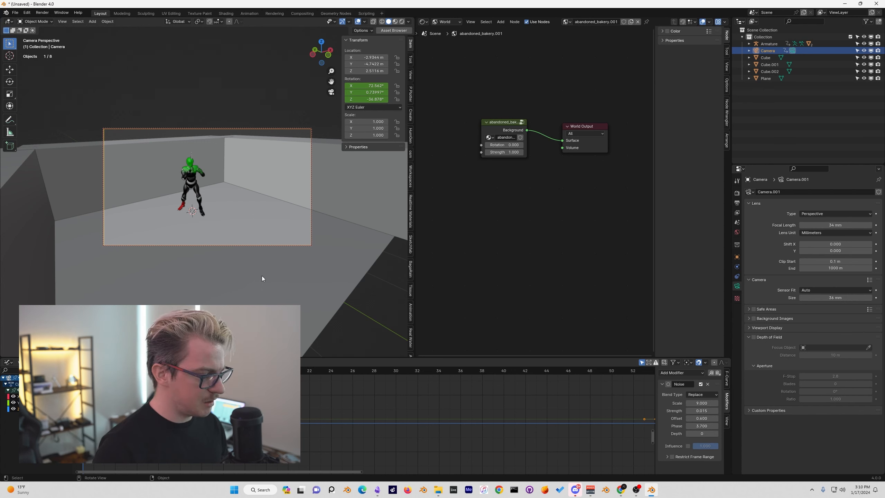
Step: Set up an FBX export of all scene objects with NLA Strips and All Actions off and the file name EmberGen
key("a")
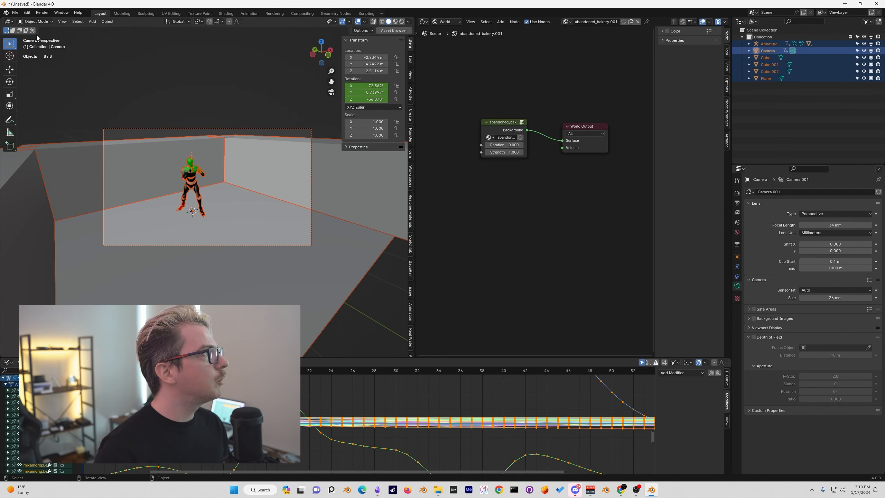
left_click(15, 12)
mouse_move(53, 116)
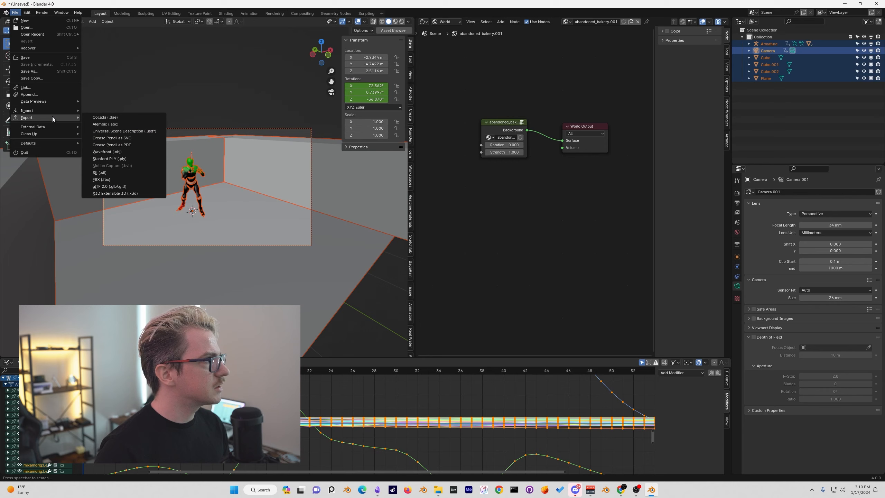
left_click(119, 178)
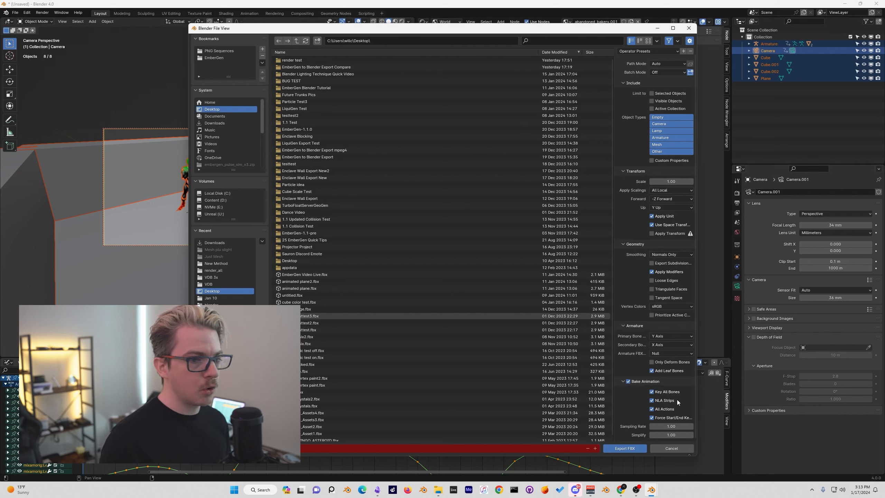
left_click(661, 400)
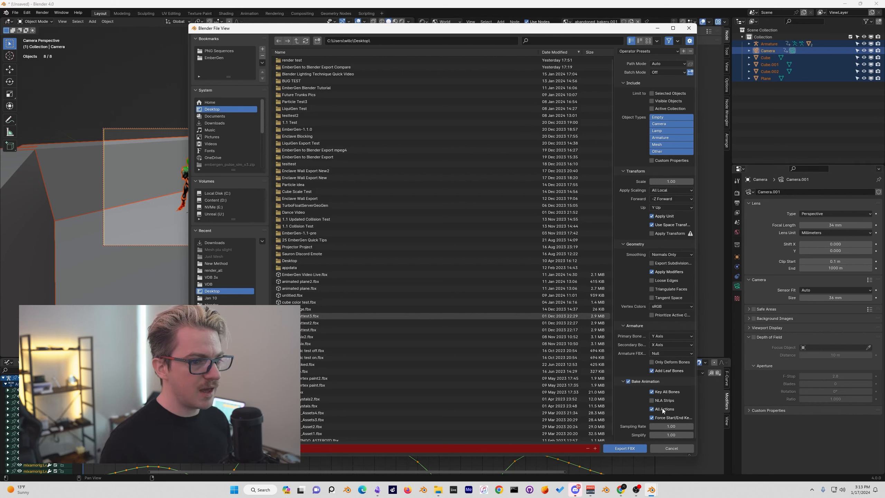
left_click(662, 409)
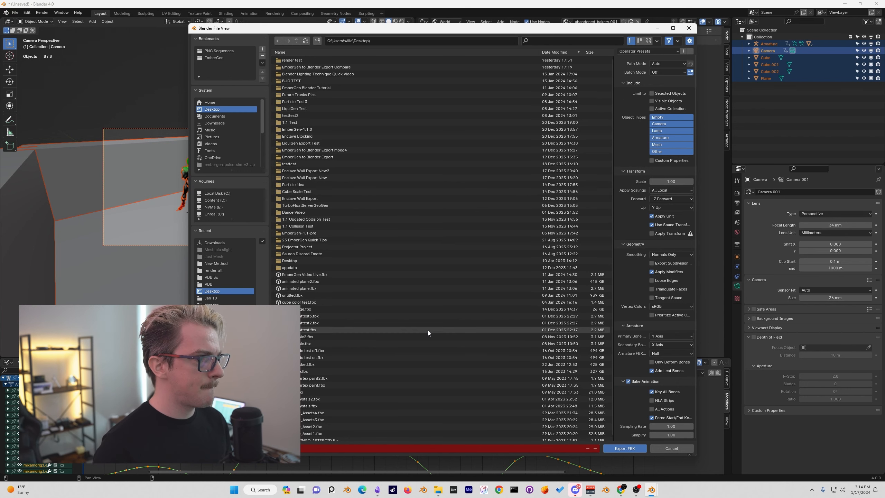
left_click(385, 450)
type("EmberGen")
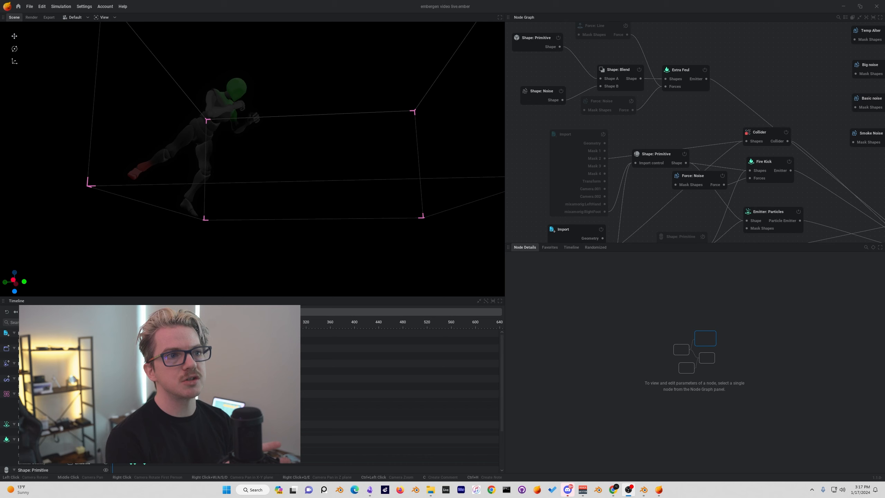
Step: In EmberGen, duplicate the active Import node, set the copy beside the originals, and delete the two old Import nodes
middle_click_drag(545, 171, 606, 97)
left_click(622, 175)
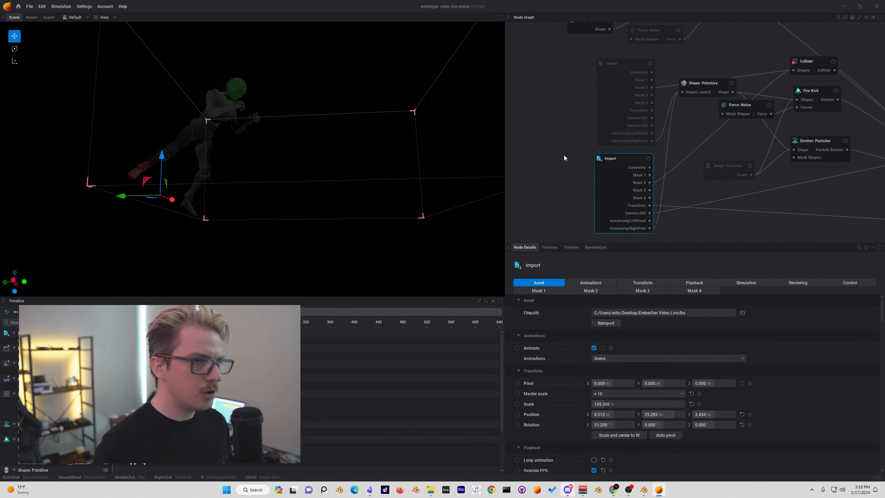
key("ctrl+d")
left_click_drag(556, 161, 528, 146)
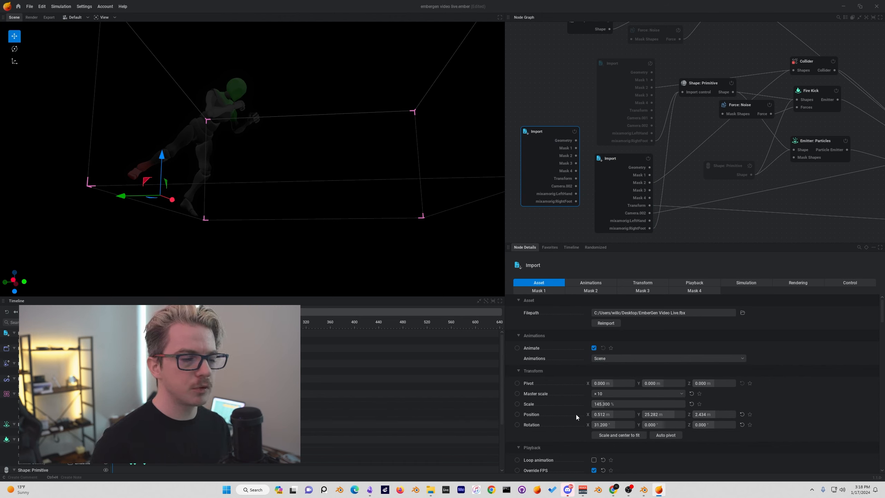
left_click(610, 90)
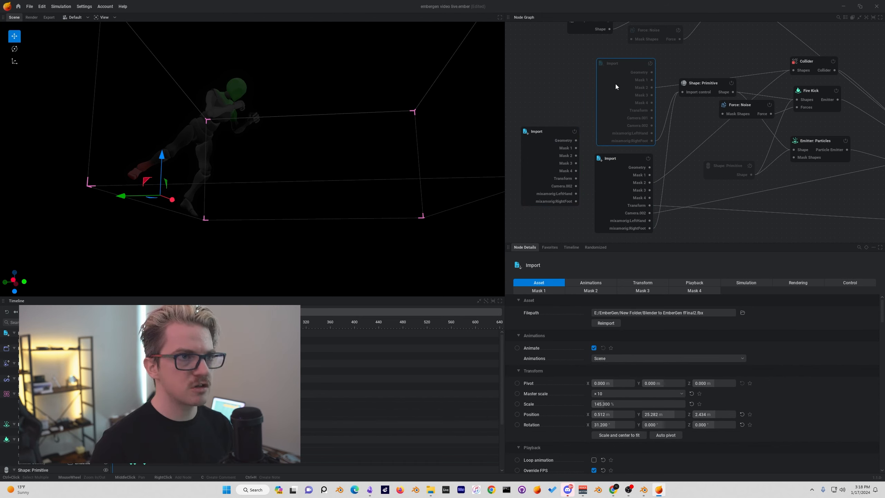
key("Delete")
left_click(615, 186)
key("Delete")
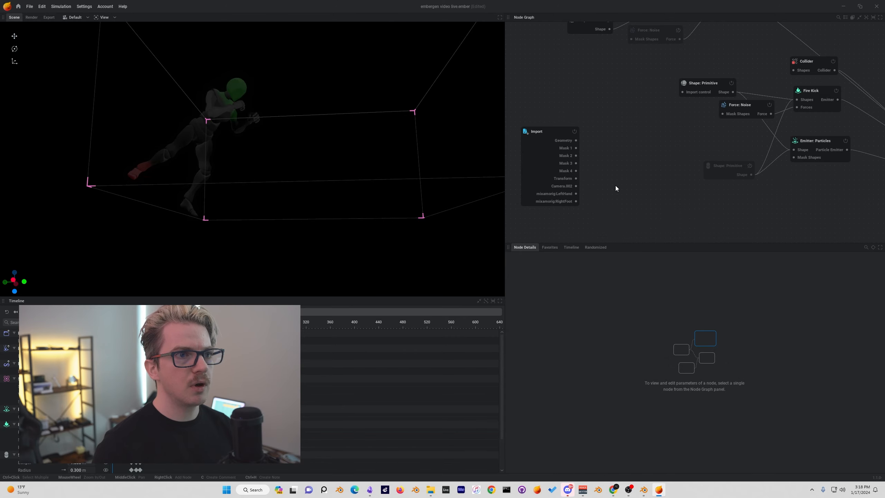
Step: Load Blender to EmberGen.fbx from the Blender to EmberGen MAIN folder into the Import node and move the node nearer the emitters
left_click(532, 167)
left_click(742, 313)
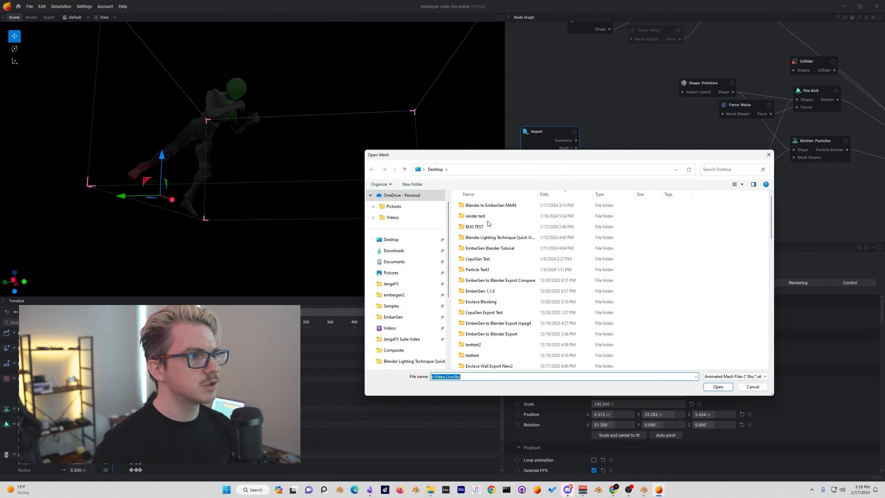
double_click(503, 207)
double_click(503, 206)
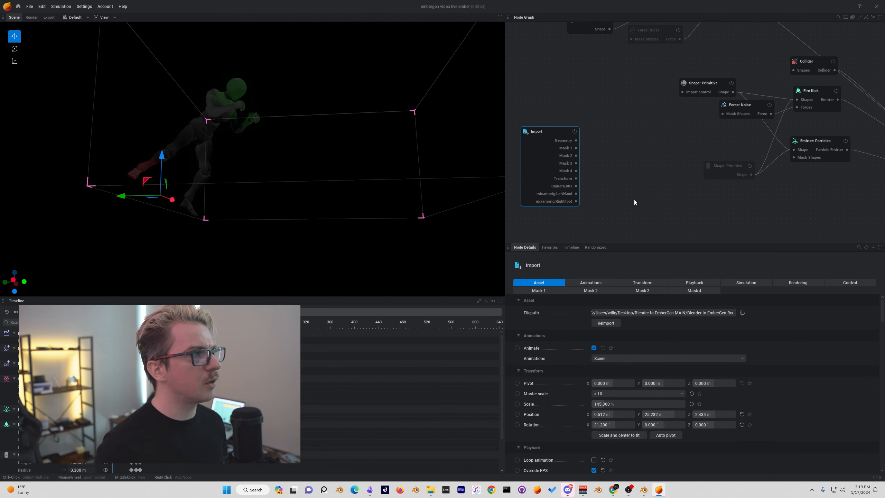
left_click_drag(534, 165, 566, 128)
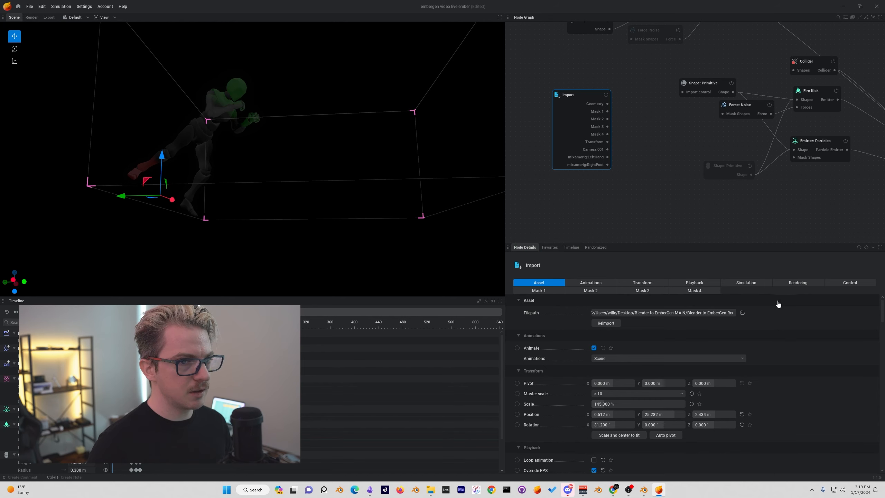
Step: Review the Import node's override FPS, the Render node's frame stride and the Simulation node's timestep
scroll(728, 354, "down", 3)
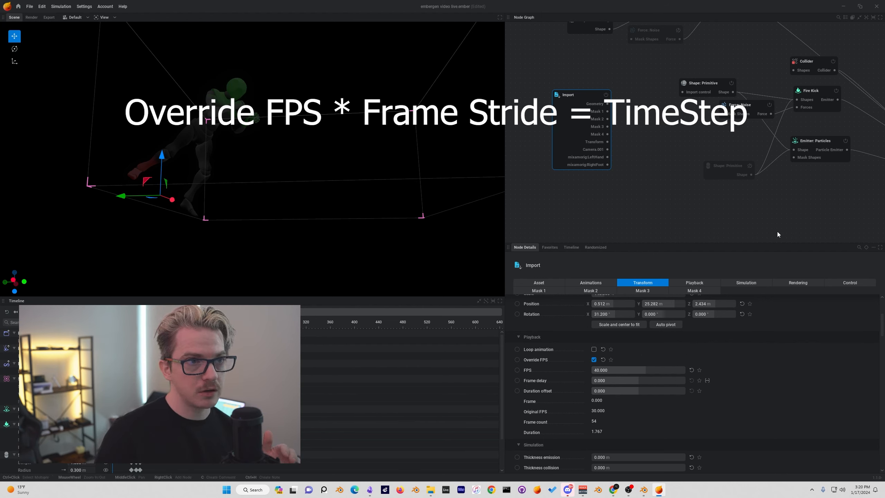
middle_click_drag(796, 216, 601, 217)
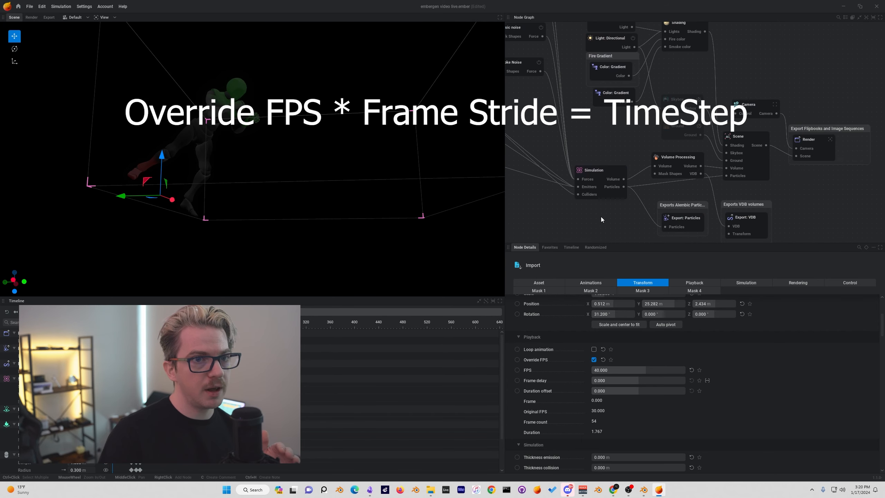
left_click(830, 144)
scroll(821, 367, "down", 5)
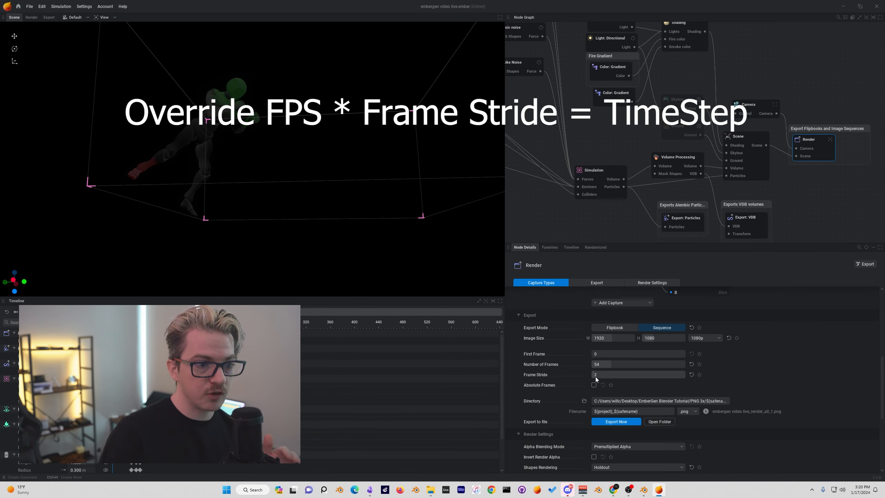
left_click(606, 194)
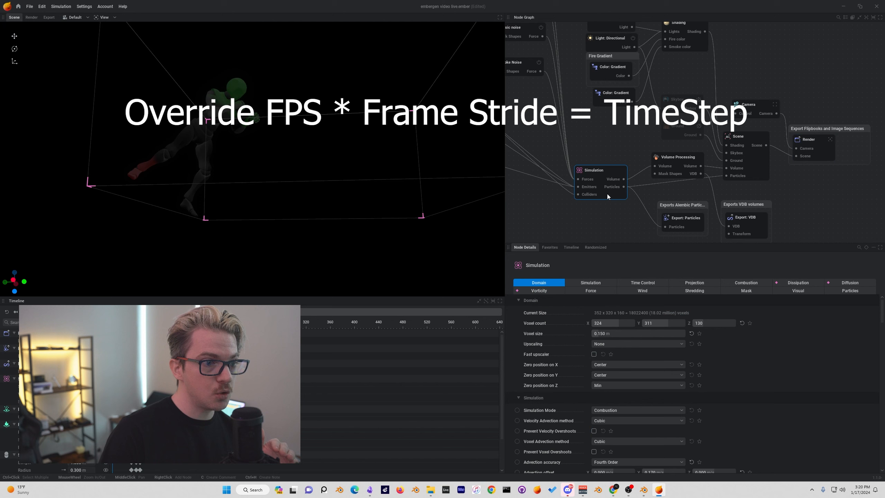
left_click(639, 284)
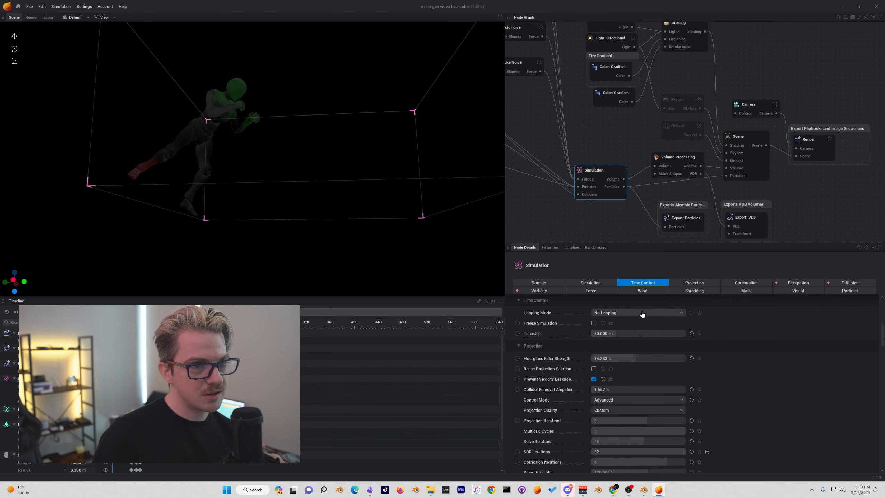
Step: Compare the Import node's original and override FPS with the Simulation node's timestep
middle_click_drag(650, 193, 589, 141)
left_click(589, 141)
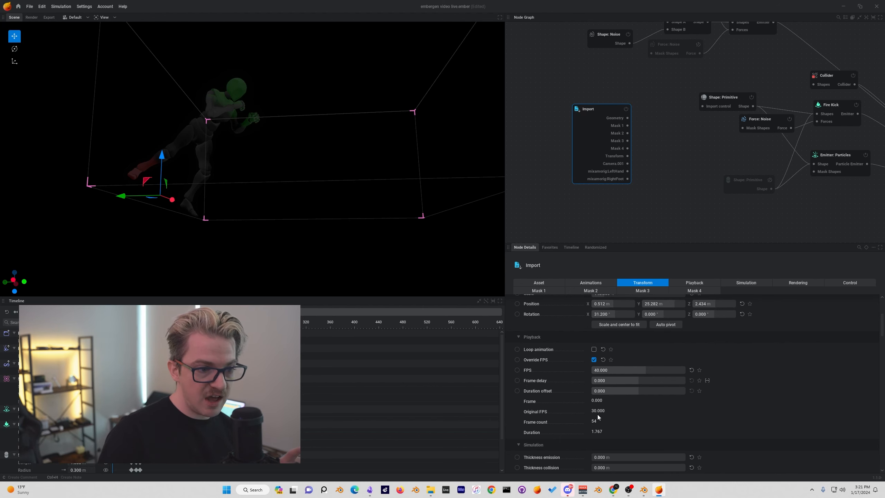
middle_click_drag(770, 221, 635, 211)
middle_click_drag(866, 162, 744, 154)
left_click(764, 171)
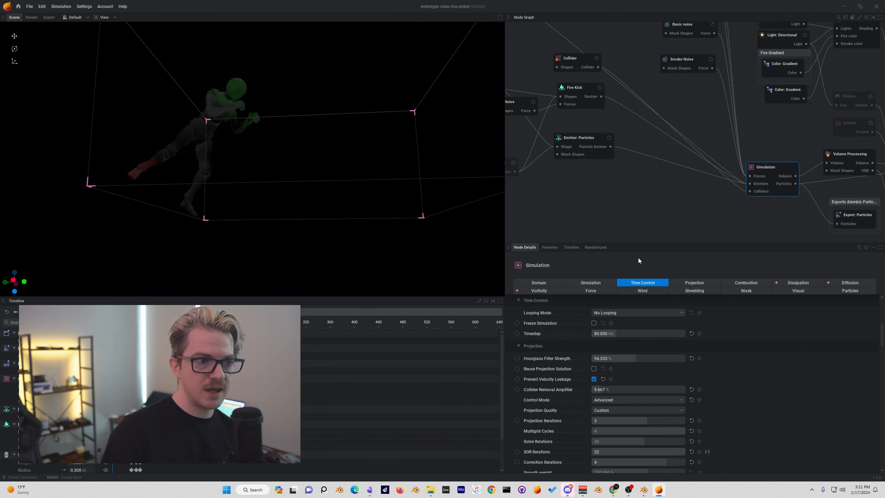
middle_click_drag(599, 203, 750, 220)
middle_click_drag(584, 188, 678, 194)
left_click(573, 156)
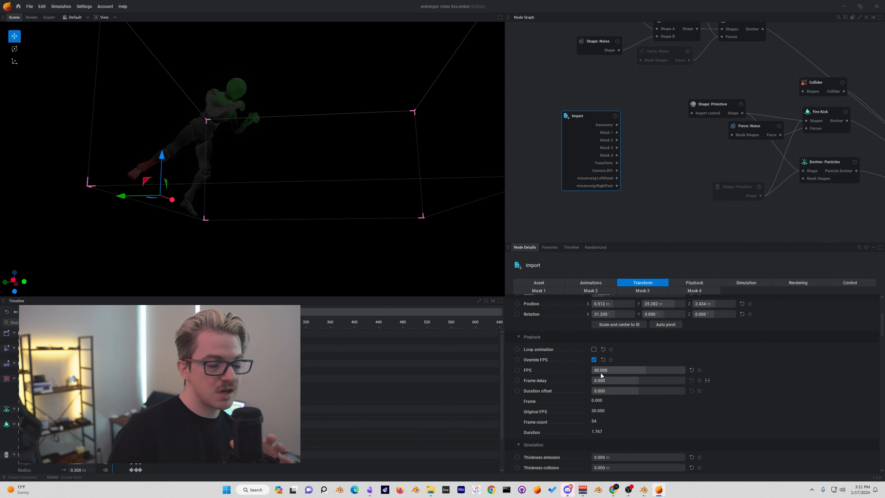
middle_click_drag(672, 234, 605, 220)
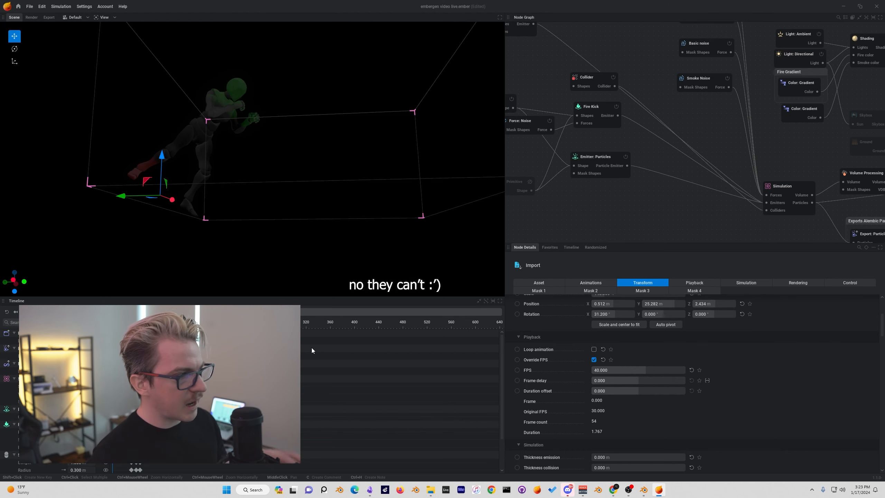
Step: Try to stretch all timeline keyframes proportionally so the last smoke dissipation key falls on frame 174, and undo the scaling
scroll(305, 367, "down", 2)
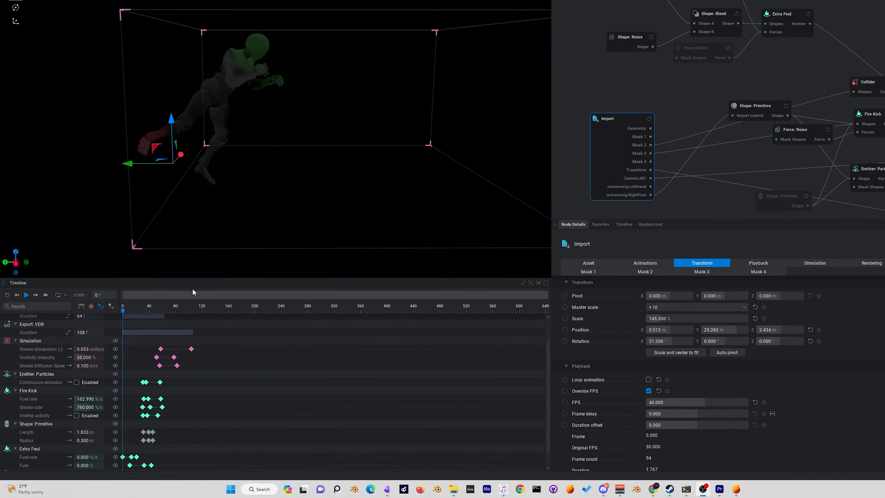
left_click_drag(247, 329, 130, 467)
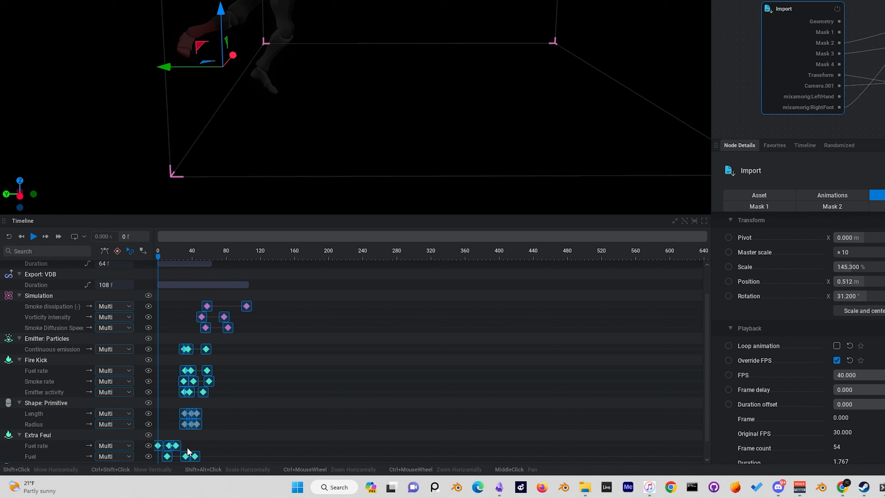
mouse_move(248, 304)
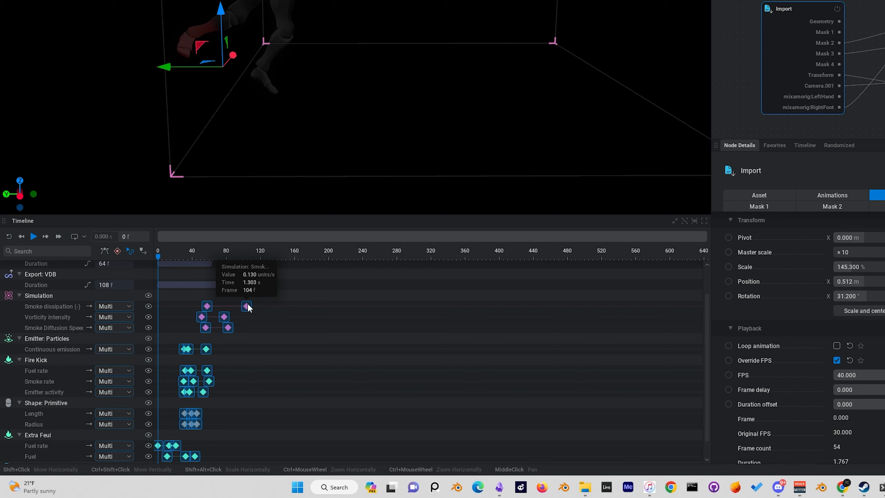
left_click_drag(248, 307, 318, 335, "alt+shift")
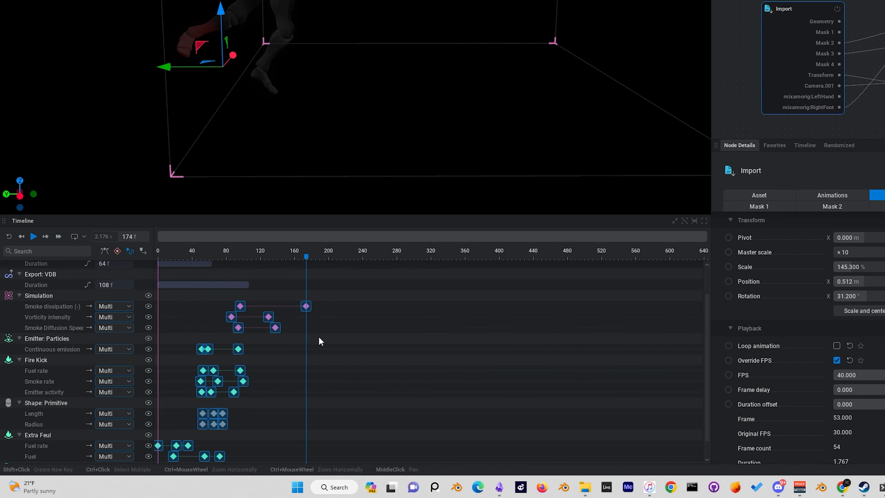
left_click(331, 350)
key("ctrl+z")
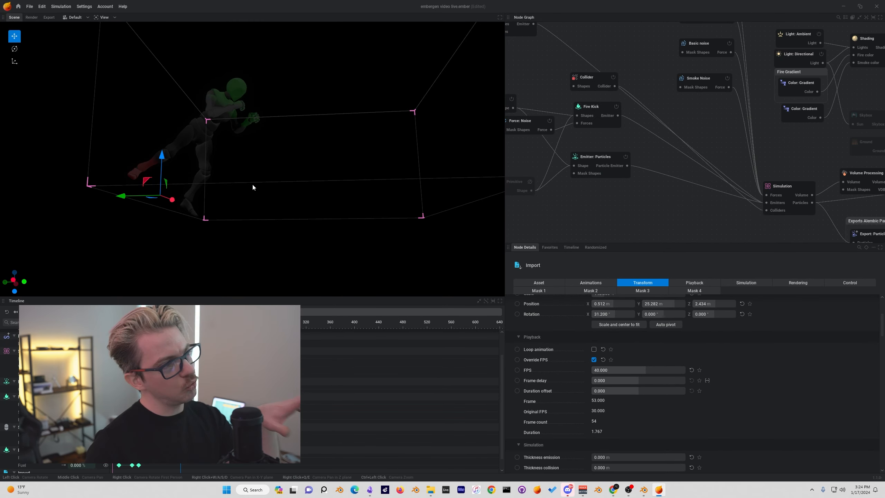
Step: Reset the simulation to frame 0 and clear the node selection
key("f")
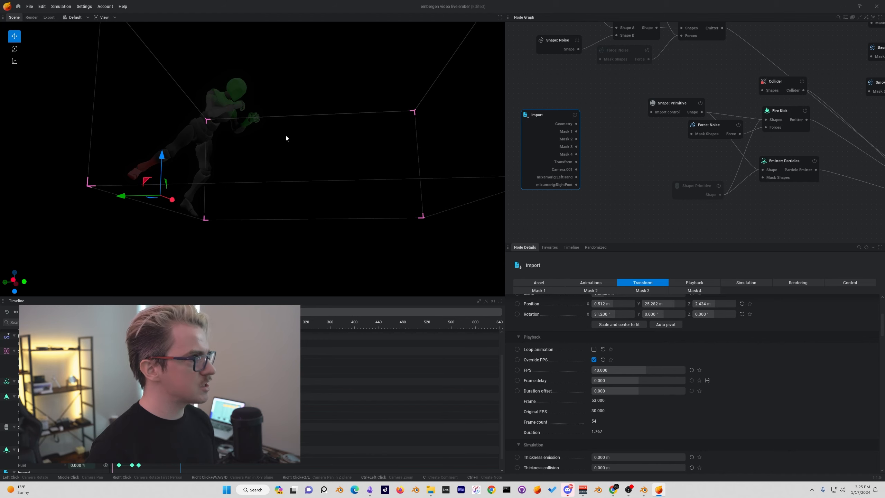
key("r")
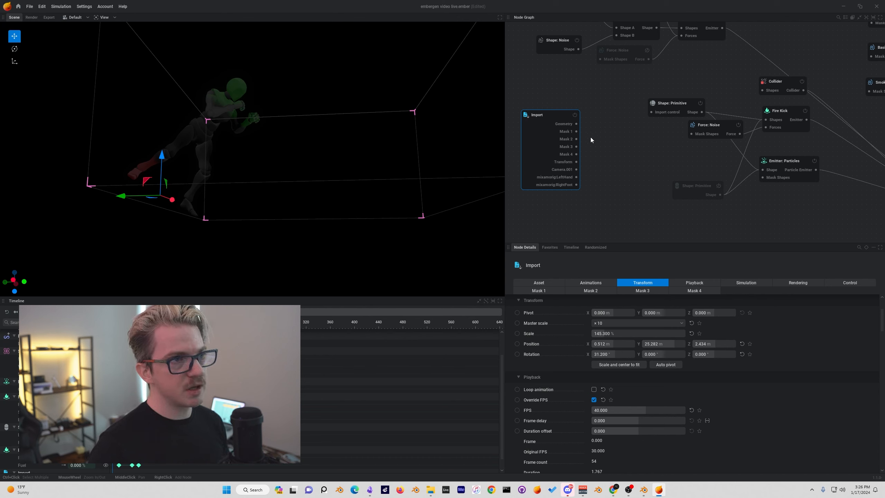
left_click(589, 126)
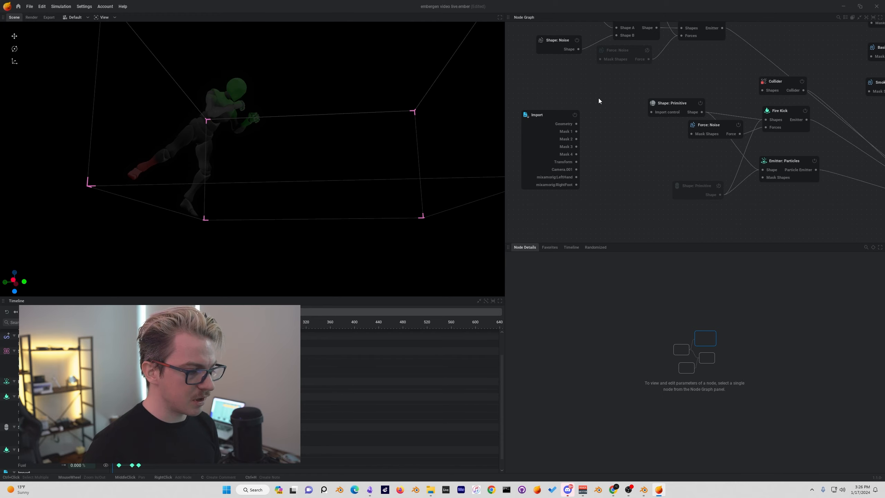
Step: Filter the Import node's Mask 2 bones by "foot", leave both RightFoot bones excluded, and connect Mask 2 to the Collider's shapes
left_click(550, 128)
left_click(596, 289)
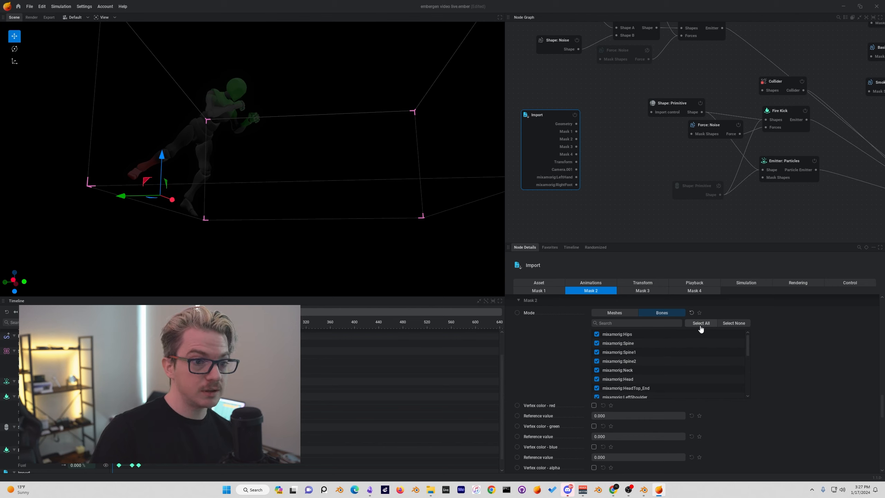
left_click(674, 322)
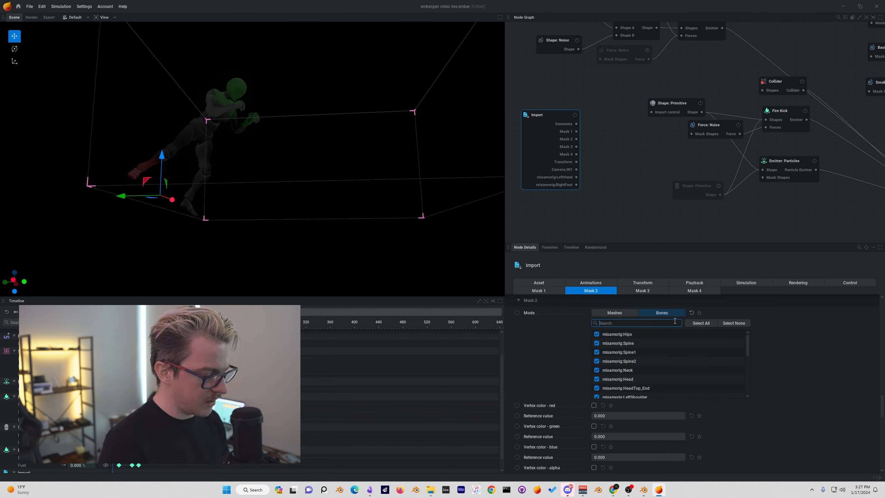
type("foot")
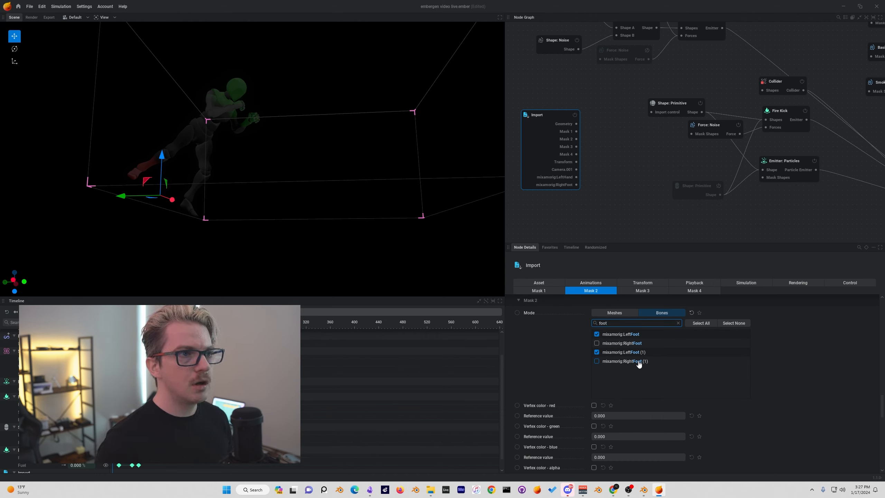
left_click_drag(576, 139, 770, 93)
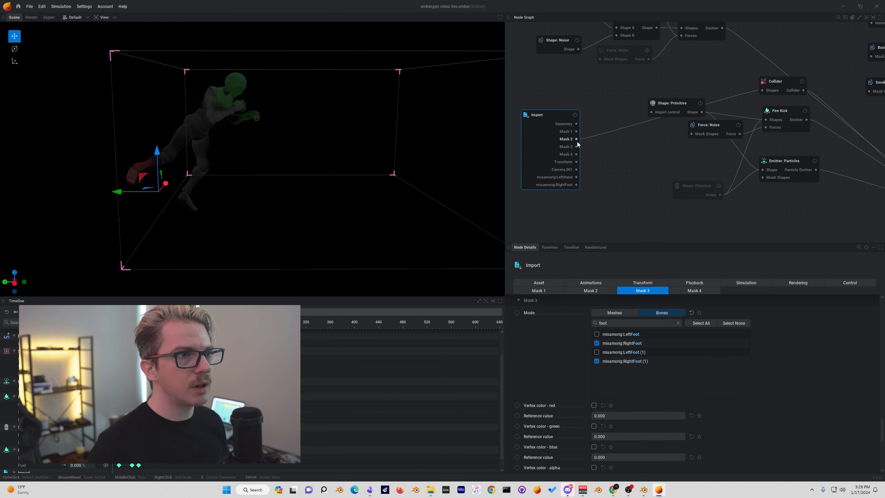
Step: Connect the Import node's Mask 3 to the Fire Kick emitter's shapes and enable Mask 3's red vertex color with reference value 0.203
left_click_drag(576, 147, 765, 121)
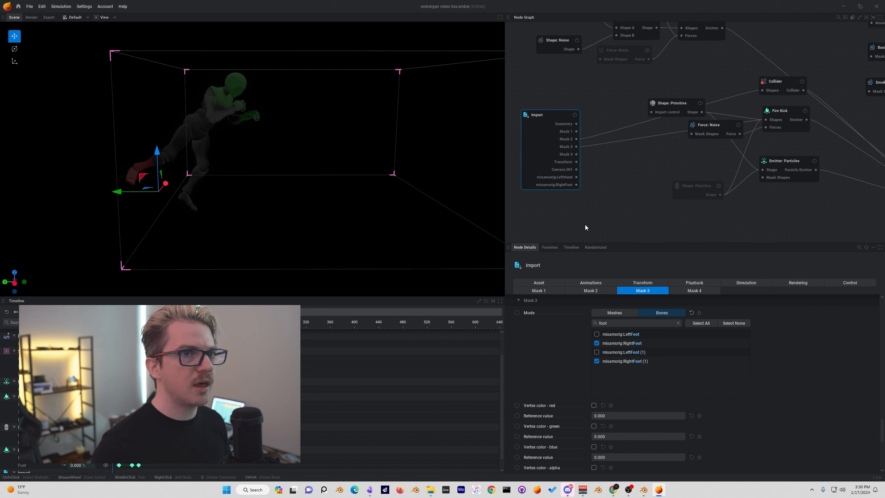
left_click(593, 406)
left_click_drag(606, 414, 610, 415)
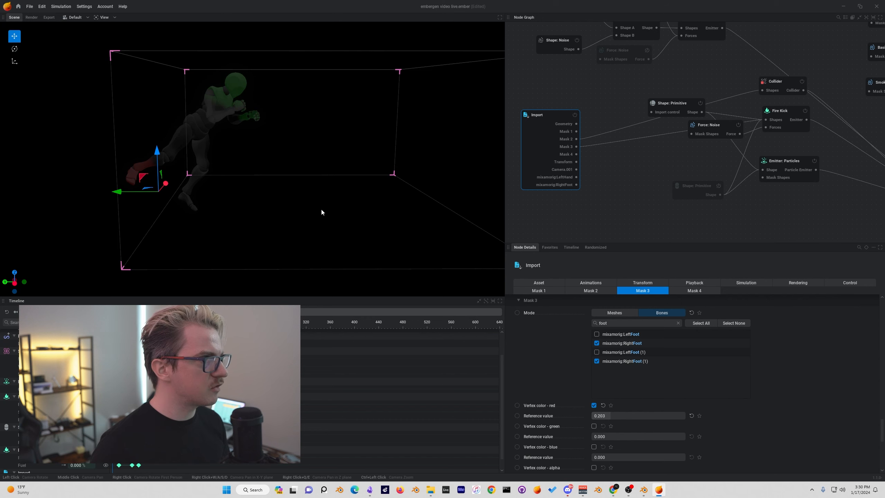
key("space")
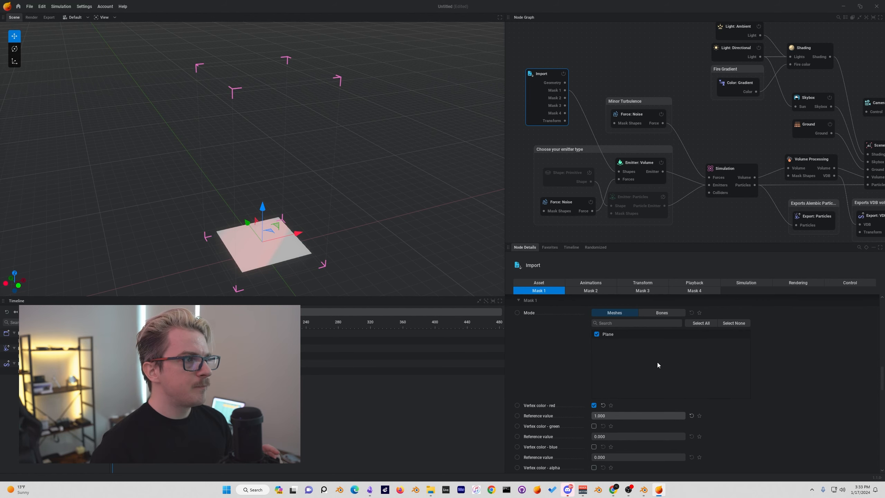
Step: Check the plane's red vertex paint in Blender, return to EmberGen, and lower Mask 1's red vertex color reference value to about 0.043
left_click(644, 489)
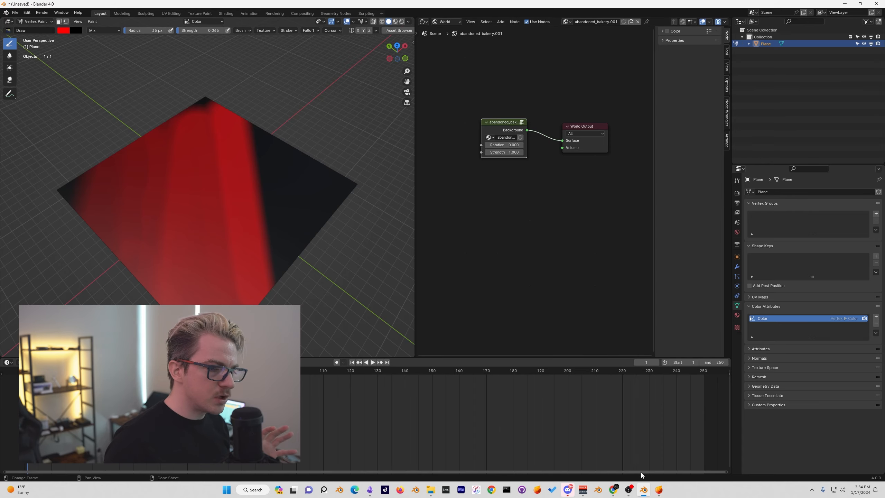
left_click(660, 491)
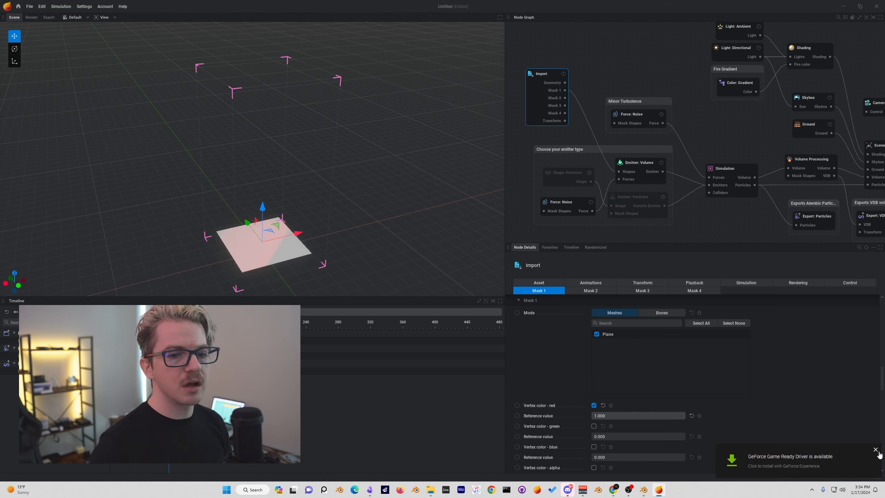
left_click(875, 449)
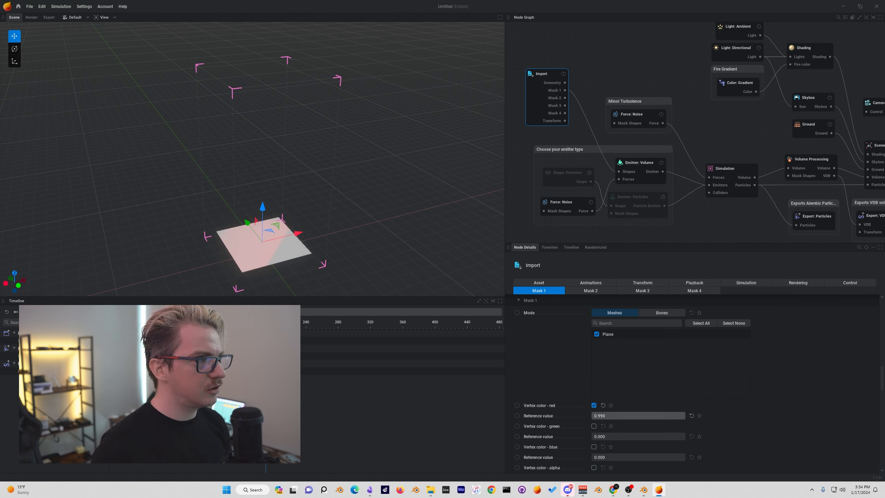
left_click_drag(655, 417, 595, 416)
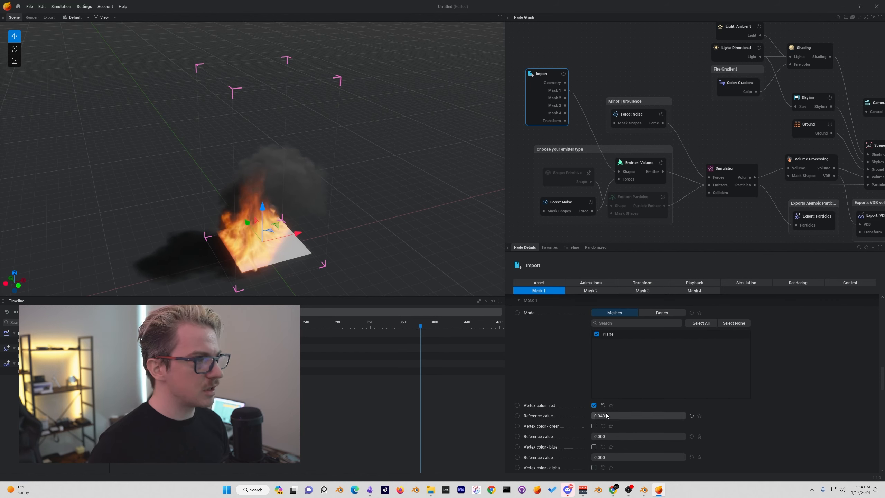
mouse_move(605, 415)
left_mouse_down()
mouse_move(666, 415)
mouse_move(604, 416)
left_mouse_up()
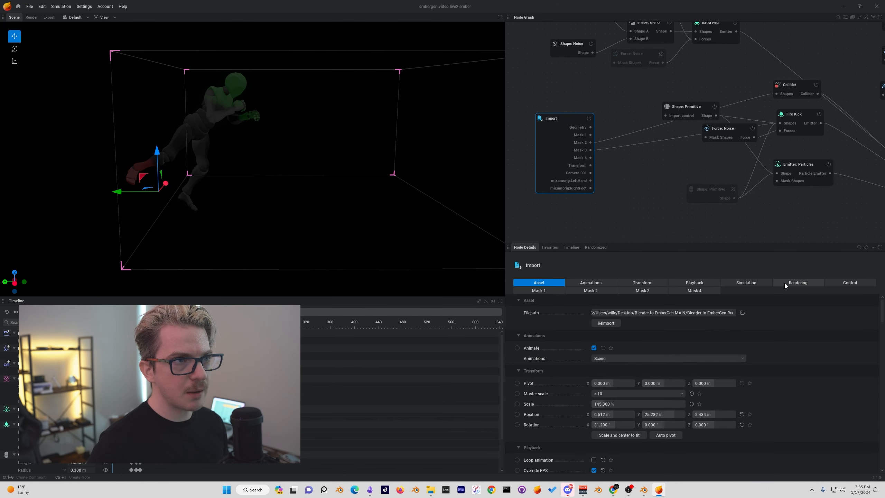
Step: Compare the Import node's rendering with Render all briefly enabled, and review which meshes Mask 4 includes
left_click(784, 283)
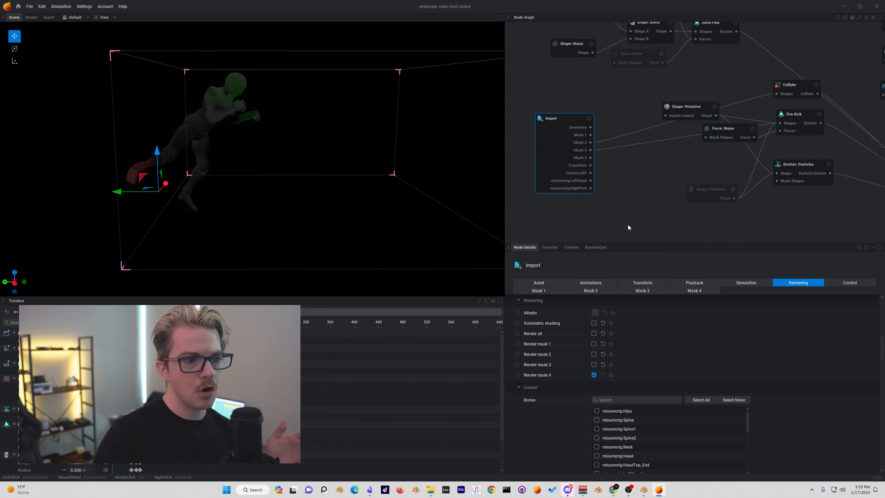
left_click(594, 333)
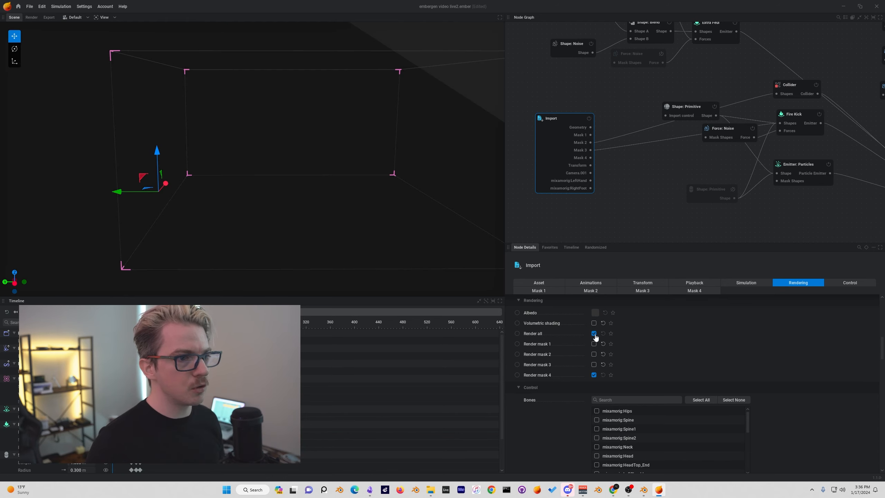
left_click(594, 333)
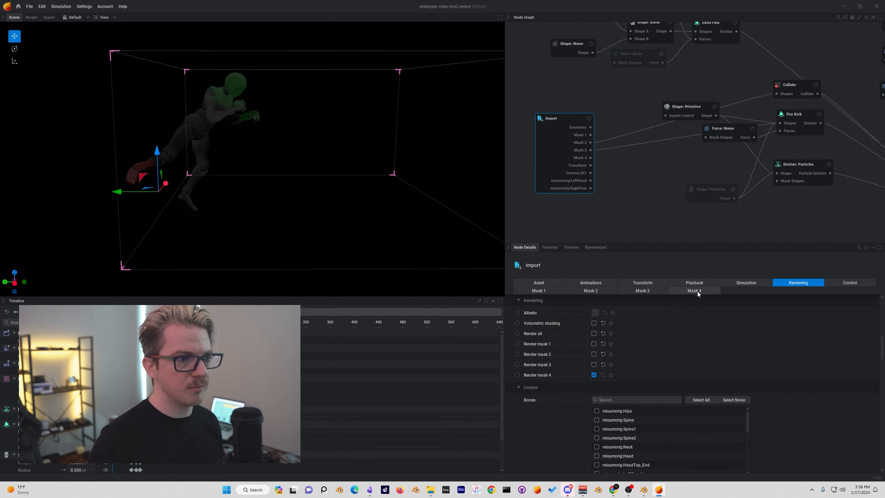
left_click(697, 291)
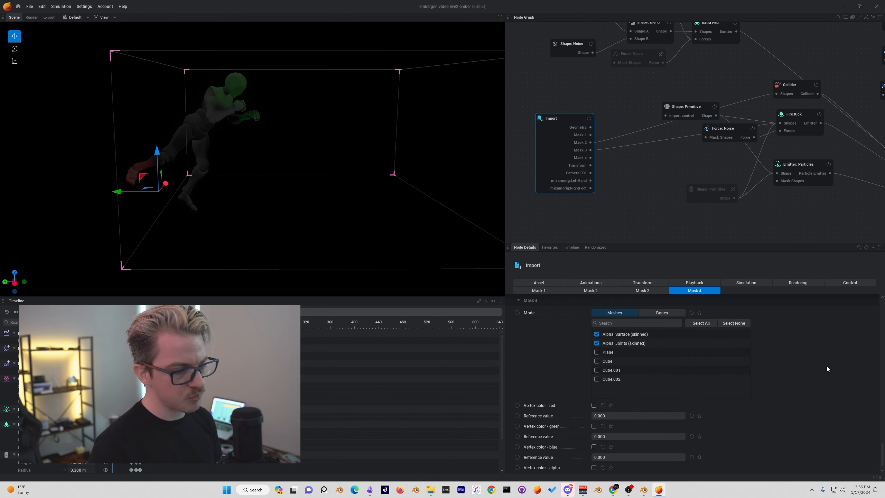
left_click(692, 82)
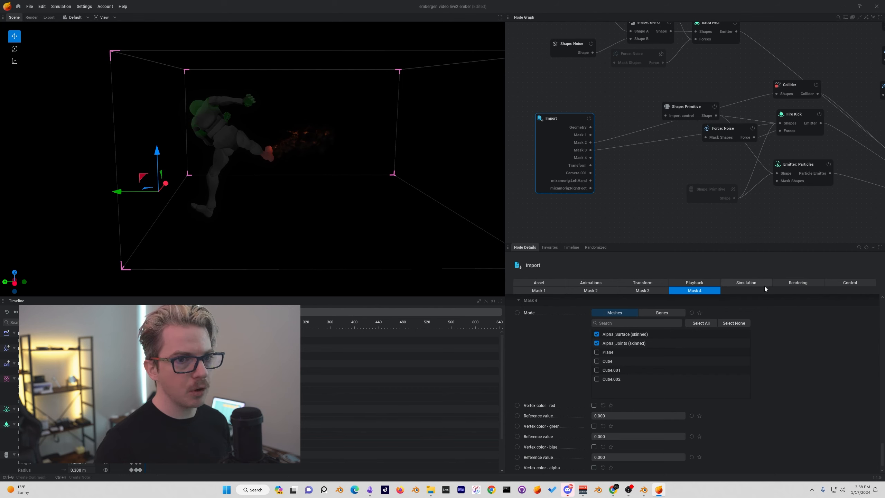
Step: Filter the Import node's Control bones by "foot" to find the exposed mixamorig:RightFoot bone
left_click(840, 281)
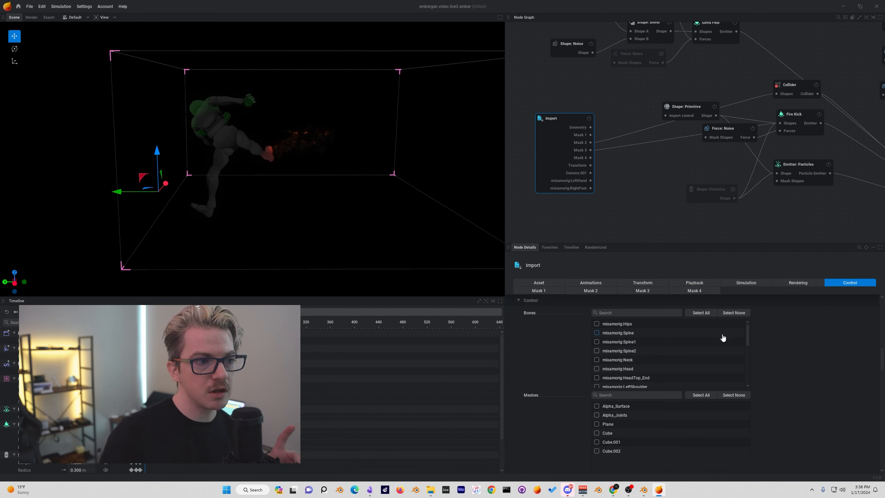
scroll(811, 360, "down", 3)
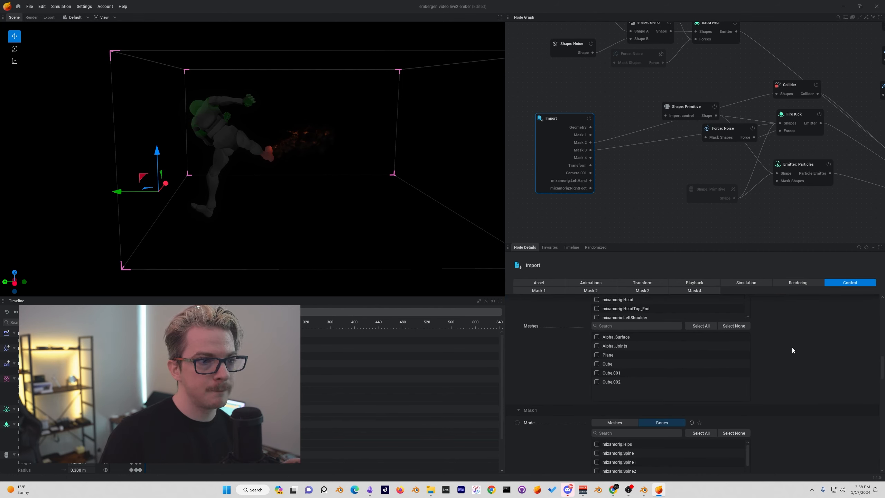
scroll(792, 347, "up", 3)
left_click(637, 326)
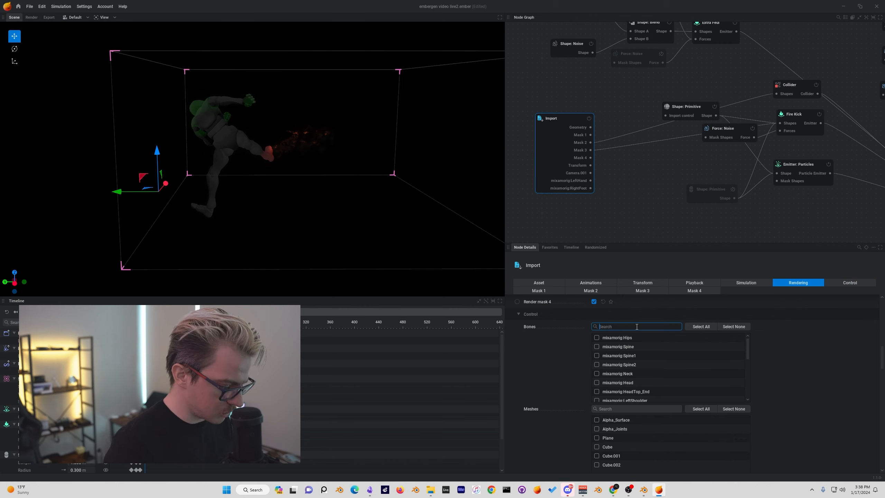
type("foot")
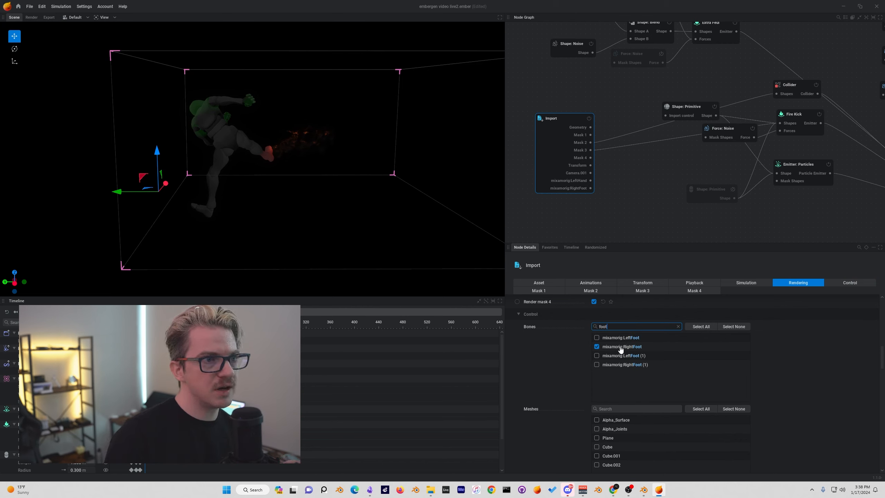
Step: Connect the Import node's mixamorig:RightFoot output to the import control of the active sphere Shape: Primitive
mouse_move(587, 188)
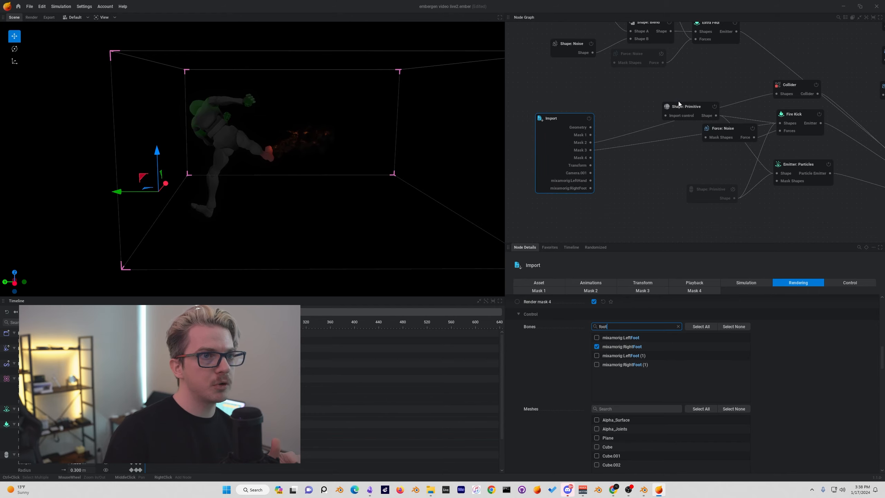
left_click(666, 115)
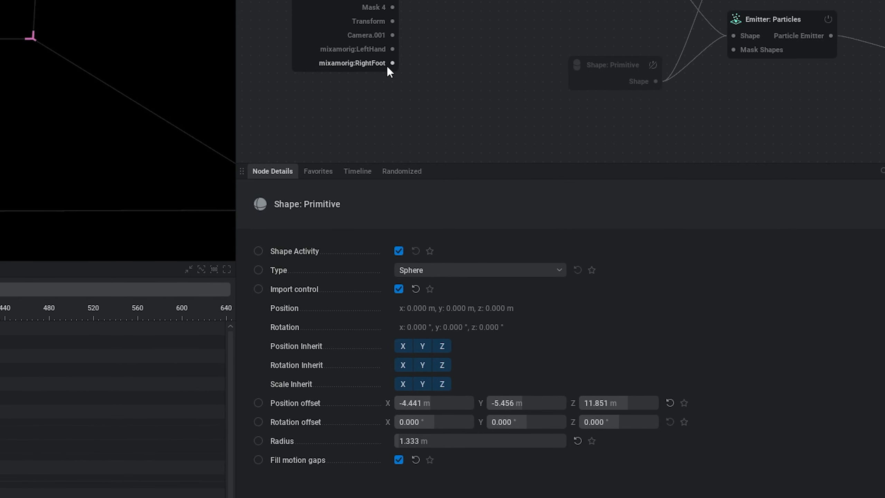
left_click_drag(404, 71, 498, 0)
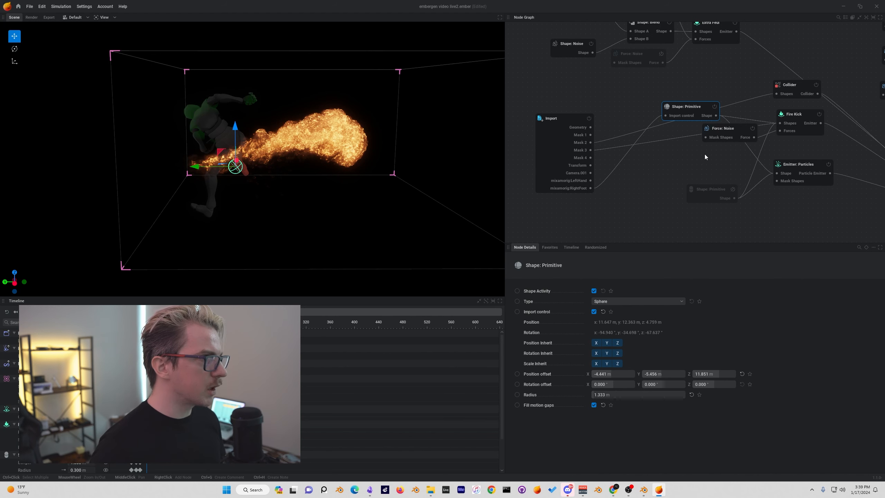
Step: Review the Simulation node's domain settings, including its voxel count and voxel size
middle_click_drag(656, 169, 476, 176)
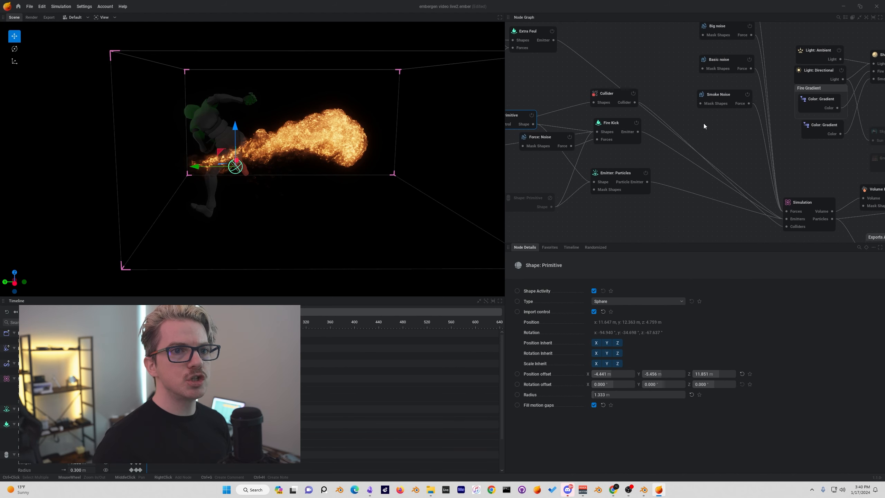
middle_click_drag(714, 123, 618, 71)
left_click(715, 150)
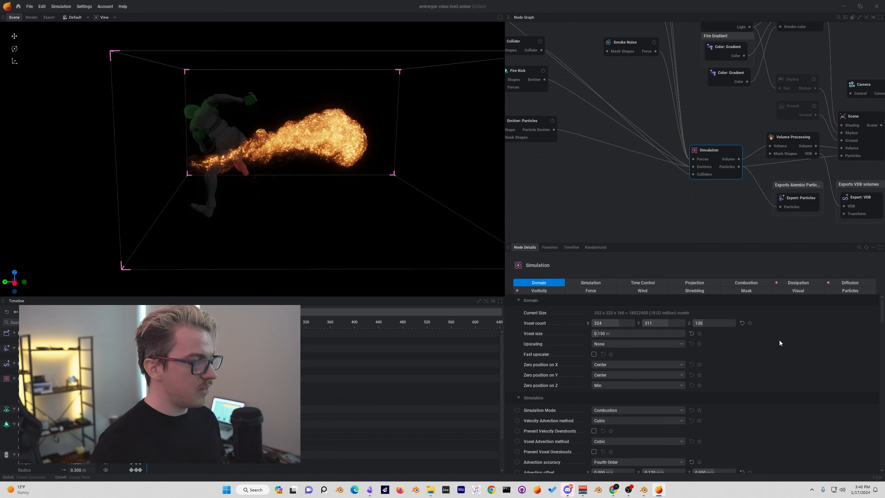
Step: Add a second Render node fed by the Scene node's output and connect the Camera node to it
middle_click_drag(758, 211, 535, 198)
left_click_drag(664, 113, 766, 55)
left_click(786, 58)
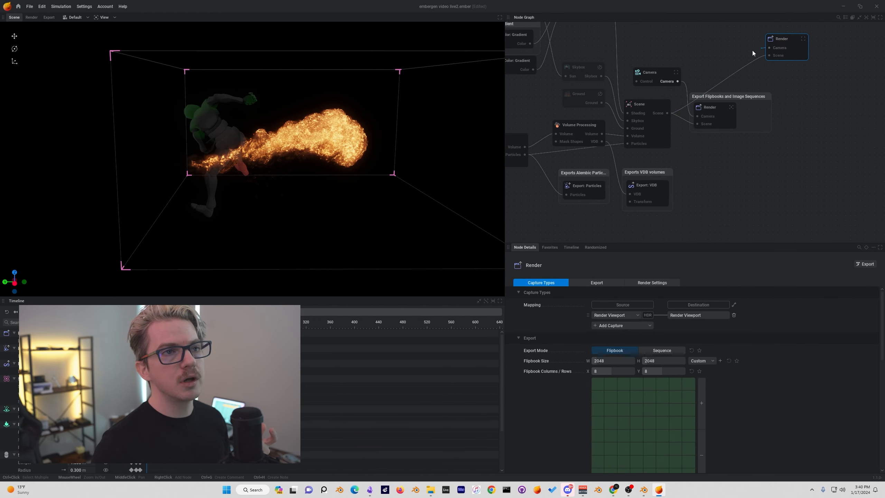
left_click_drag(676, 81, 789, 41)
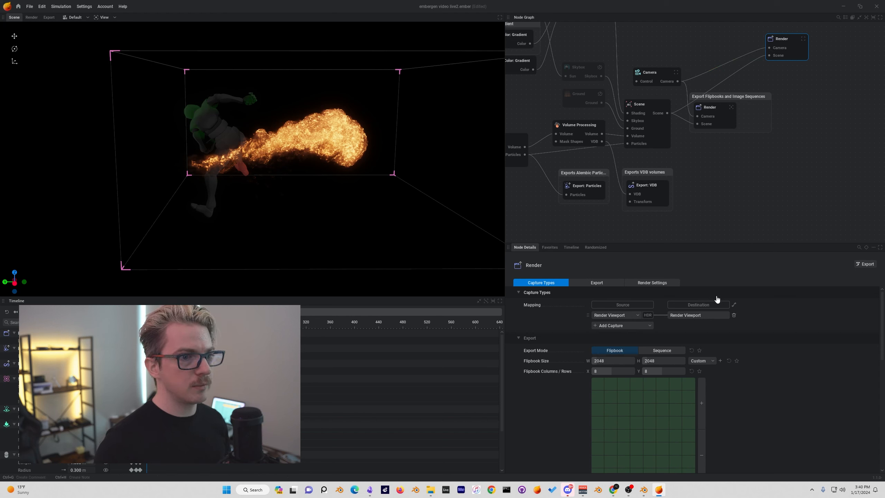
Step: Set the new Render node's export mode to Sequence with a first frame of 57
left_click(663, 350)
scroll(736, 369, "down", 2)
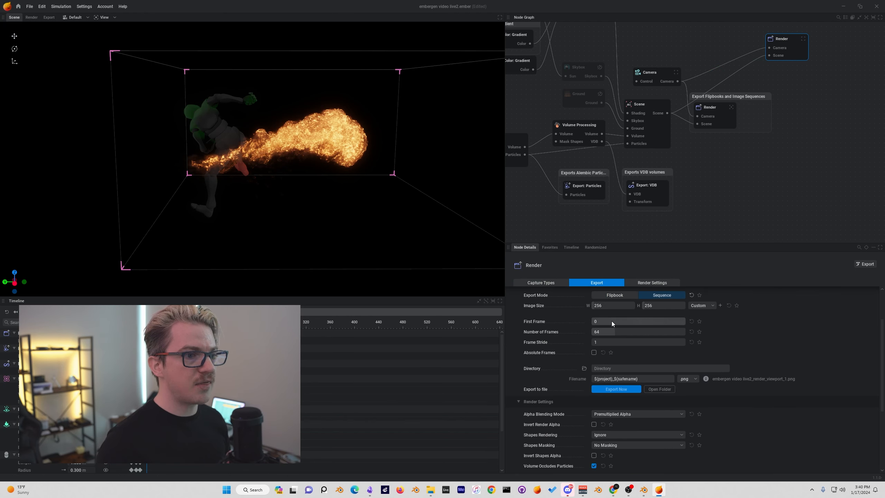
mouse_move(611, 321)
left_mouse_down()
mouse_move(627, 321)
mouse_move(611, 321)
left_mouse_up()
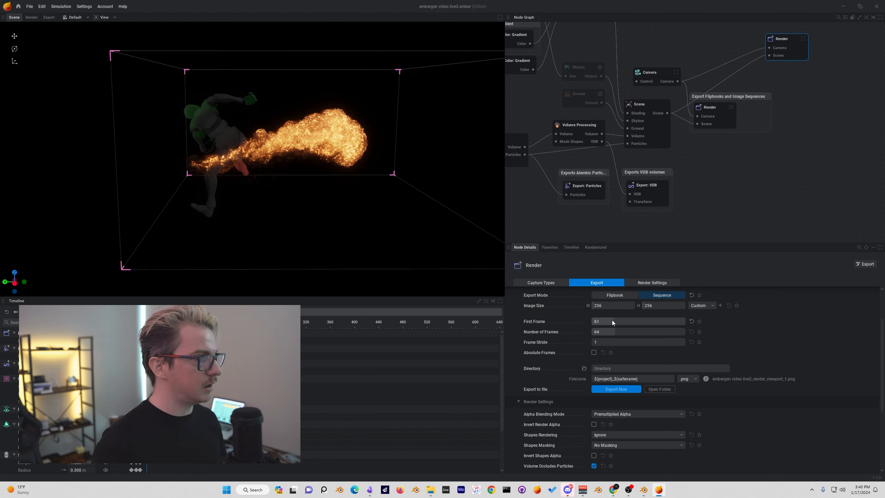
double_click(611, 320)
type("5")
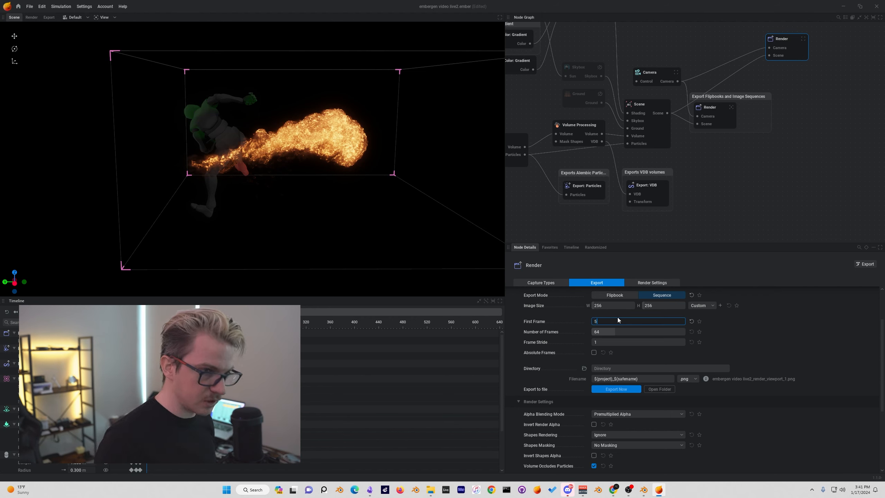
type("7")
key("Return")
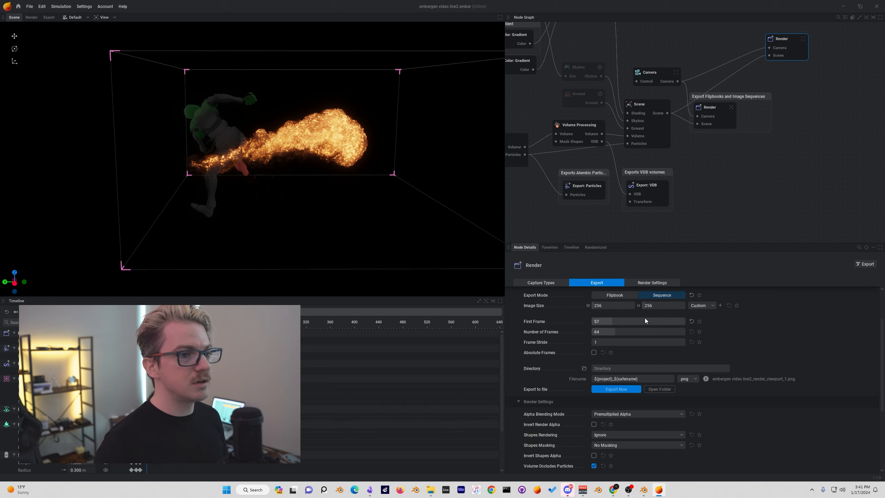
Step: Set the new Render node's number of exported frames to 1
left_click_drag(622, 334, 592, 335)
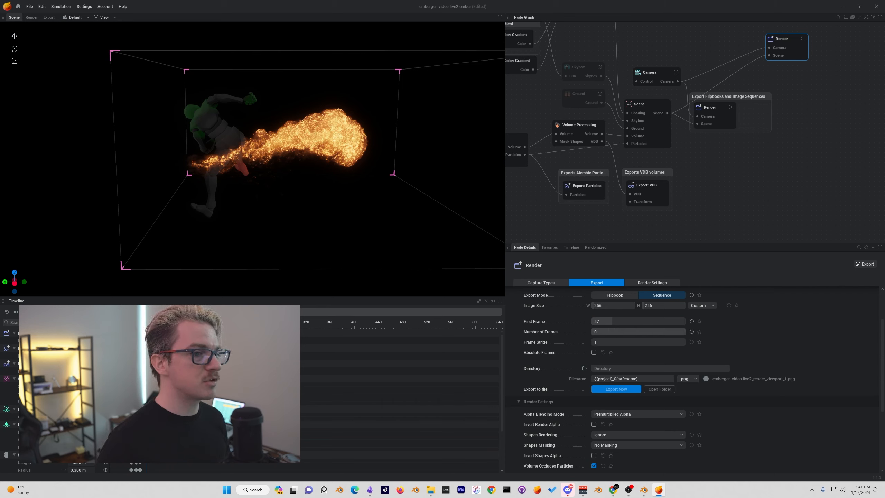
double_click(666, 333)
type("1")
key("Return")
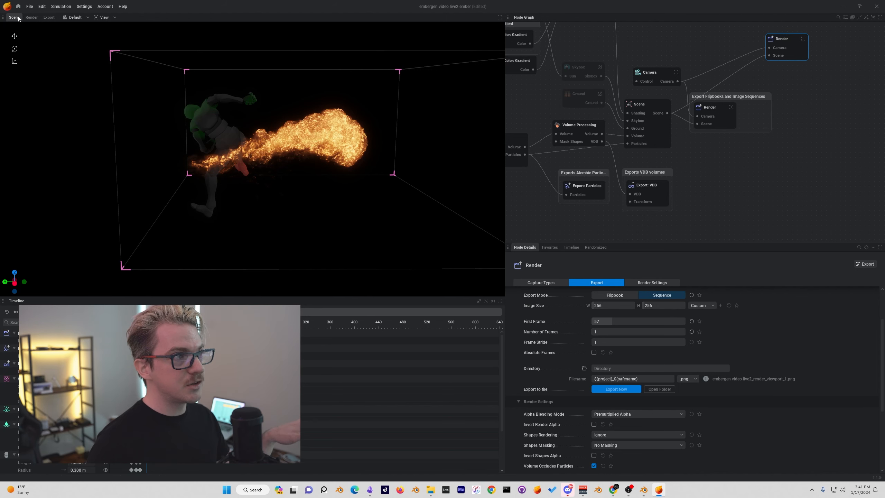
Step: Review the settings of the Volume Processing, Shading and Simulation nodes in the fire-kick graph
middle_click_drag(636, 207, 773, 237)
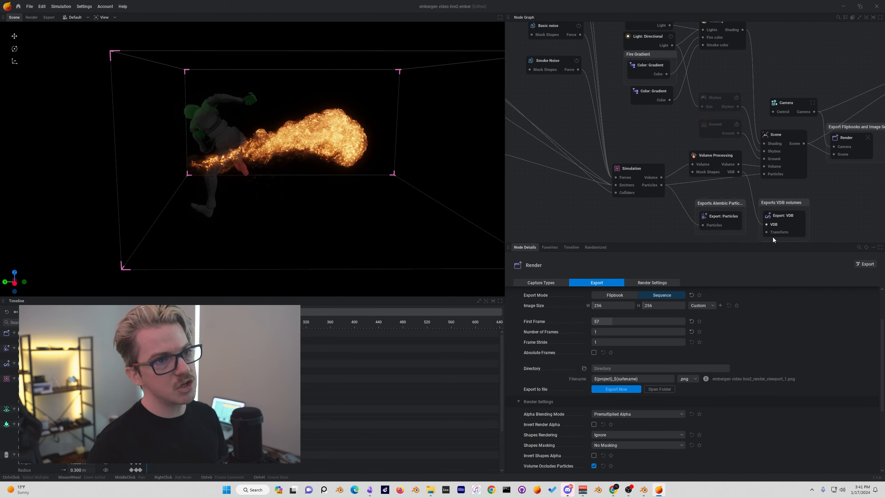
left_click(713, 174)
middle_click_drag(685, 166, 672, 215)
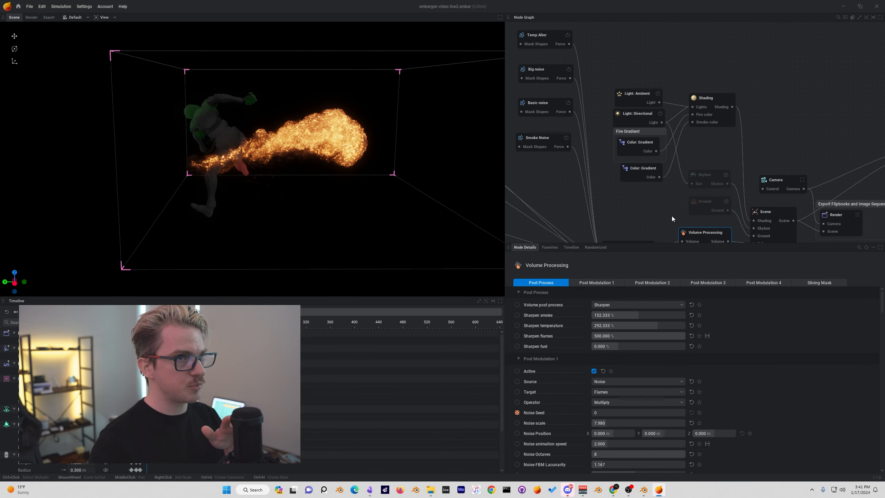
left_click(707, 110)
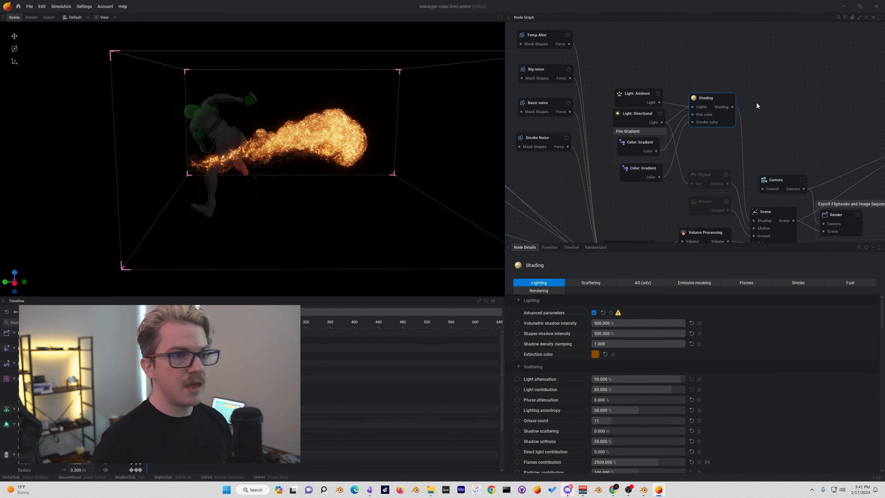
middle_click_drag(659, 203, 686, 125)
left_click(660, 163)
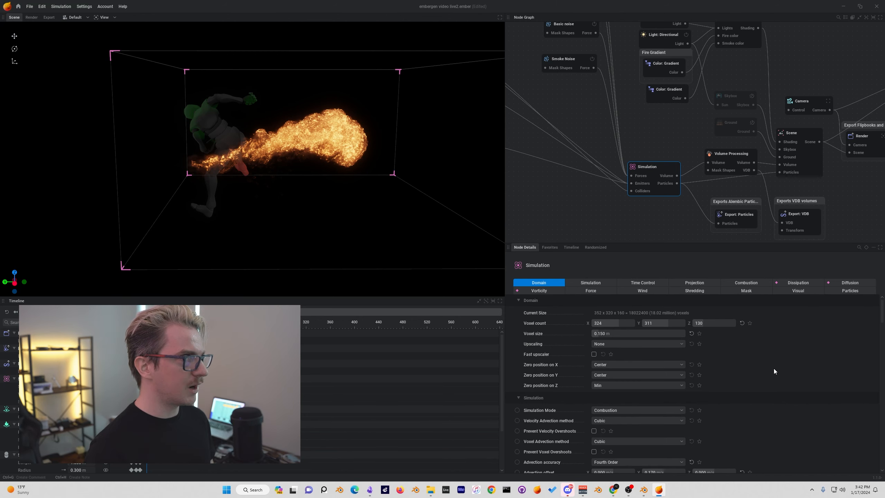
middle_click_drag(608, 216, 766, 234)
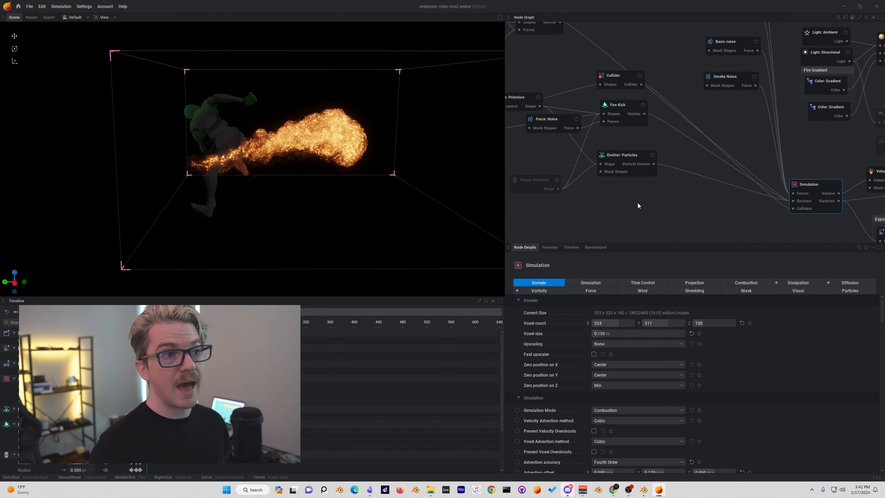
Step: Connect the Import node's camera output to the Camera node's control input, and check the Camera node's transform and display settings
middle_click_drag(620, 199, 682, 207)
scroll(770, 218, "down", 3)
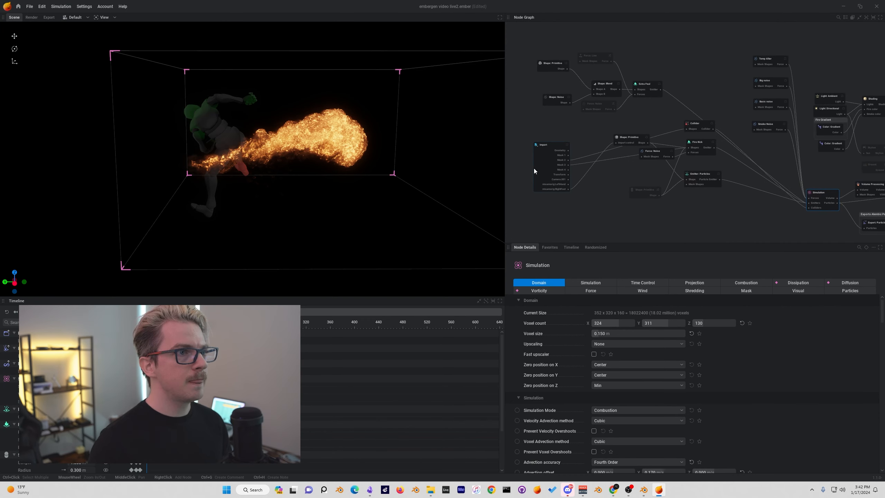
left_click(533, 168)
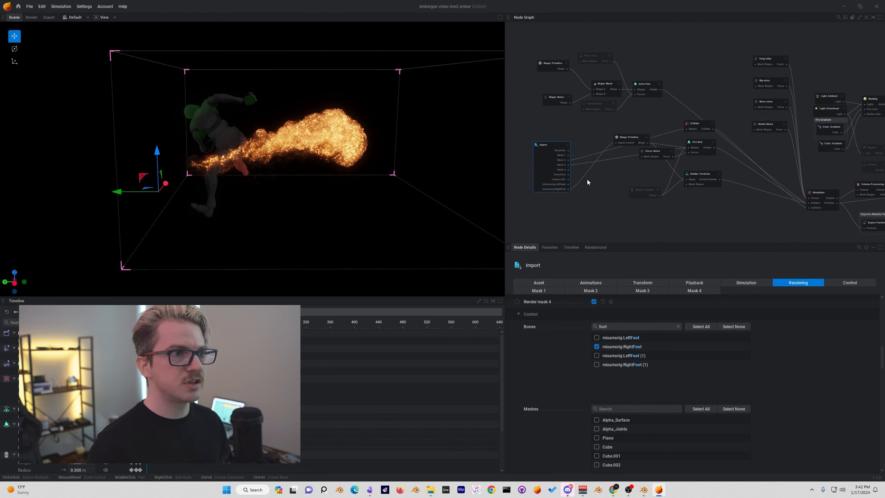
middle_click_drag(611, 185, 569, 174)
left_click_drag(523, 169, 874, 147)
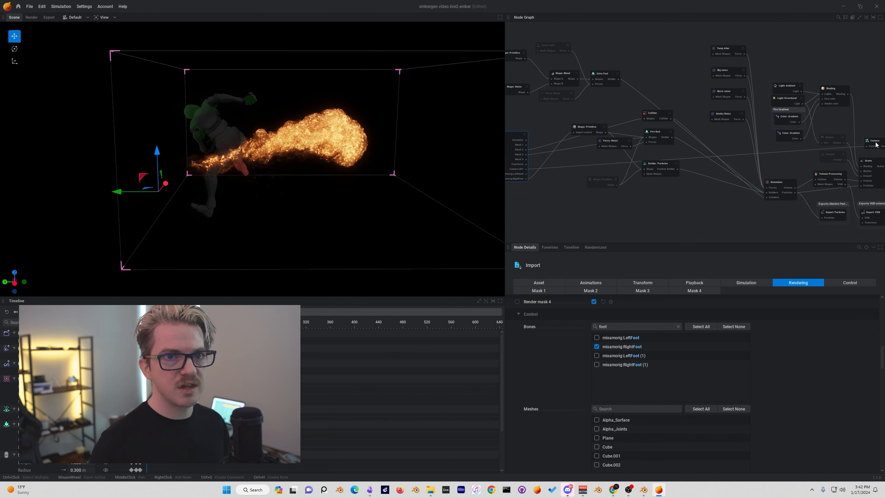
left_click(876, 144)
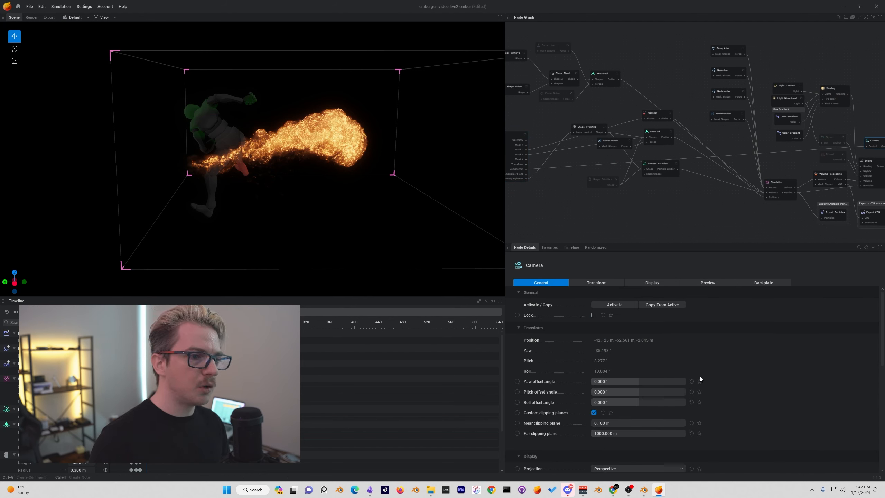
scroll(733, 391, "down", 3)
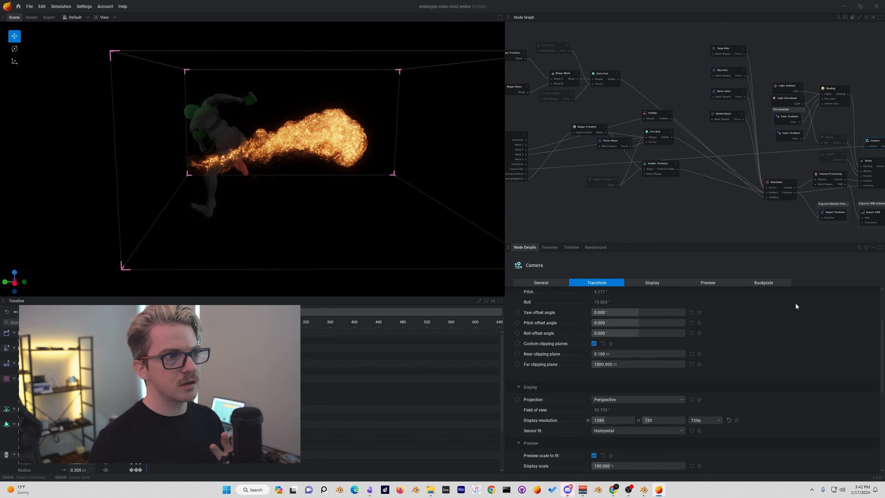
middle_click_drag(753, 203, 626, 216)
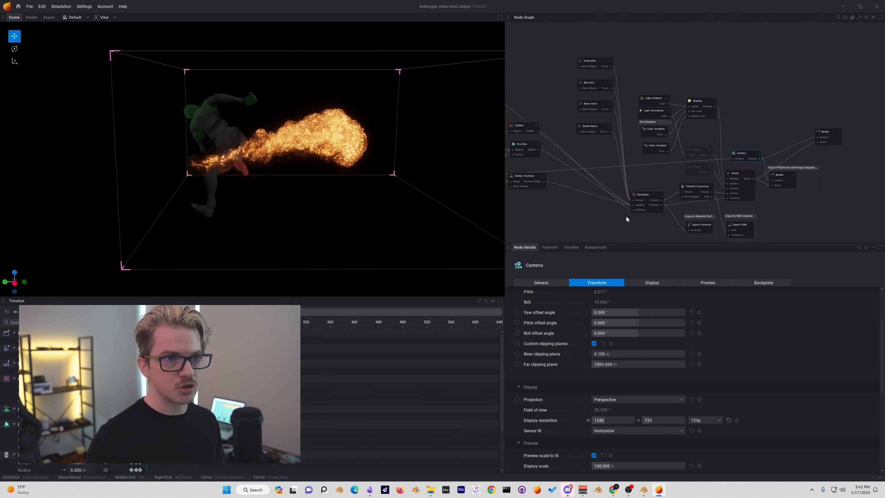
Step: Delete the second Render node and remove the Render Viewport, Smoke Mask and Flames Mask captures from the remaining Render node
left_click(826, 132)
key("Delete")
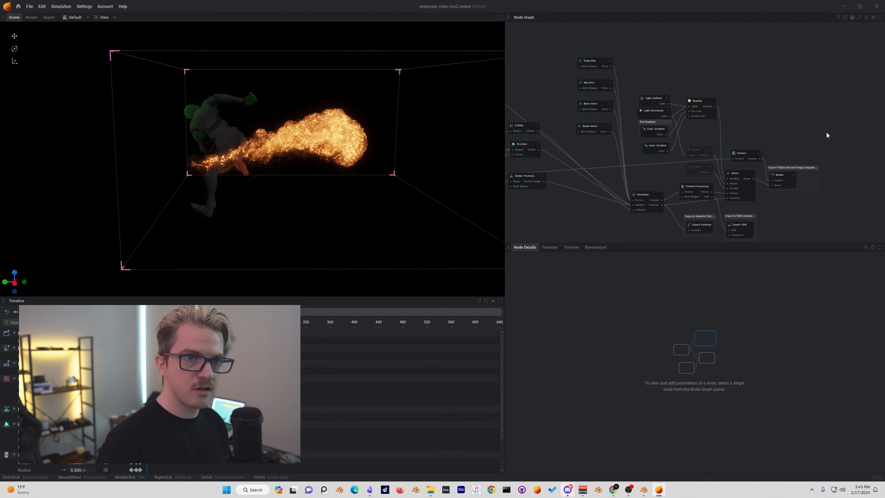
left_click(788, 187)
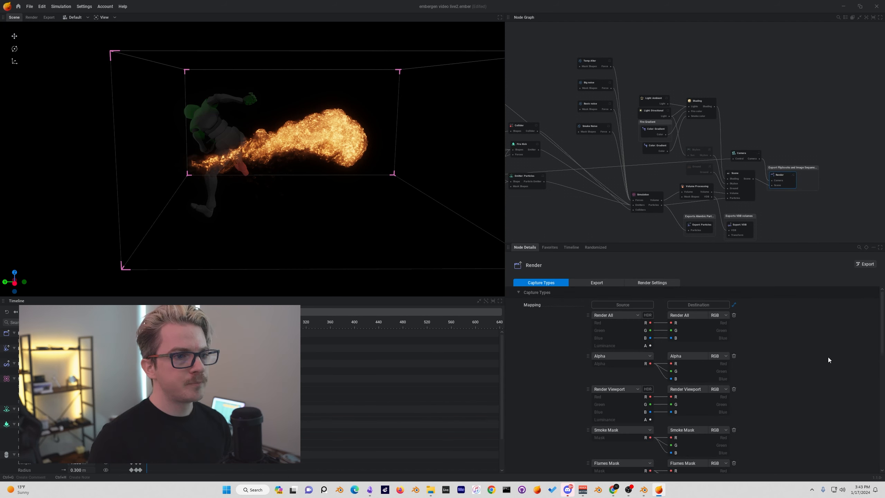
scroll(779, 381, "down", 1)
scroll(779, 369, "up", 1)
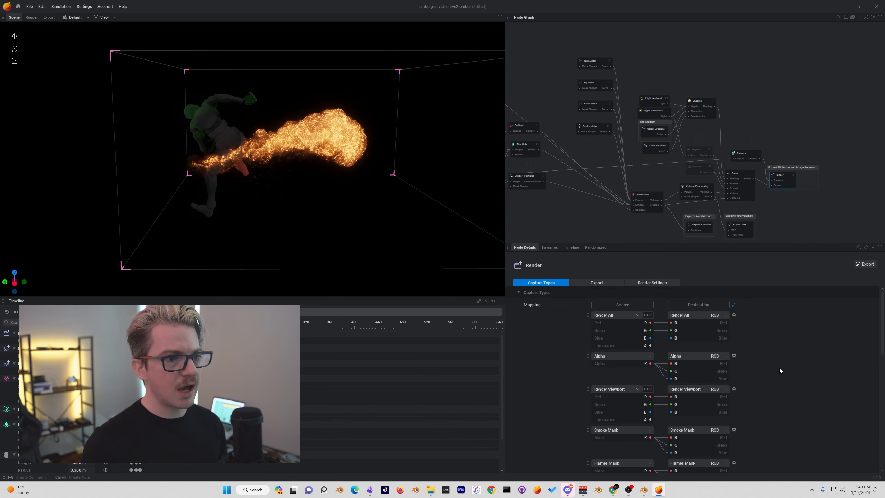
left_click(735, 390)
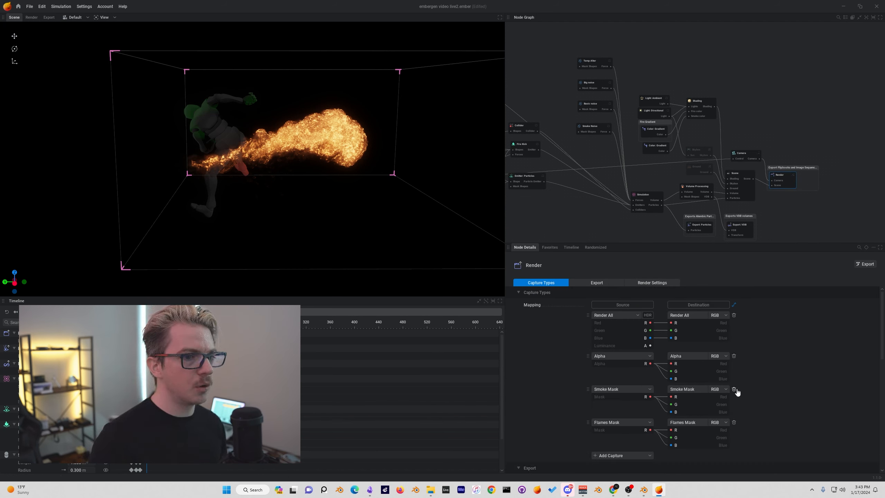
left_click(735, 389)
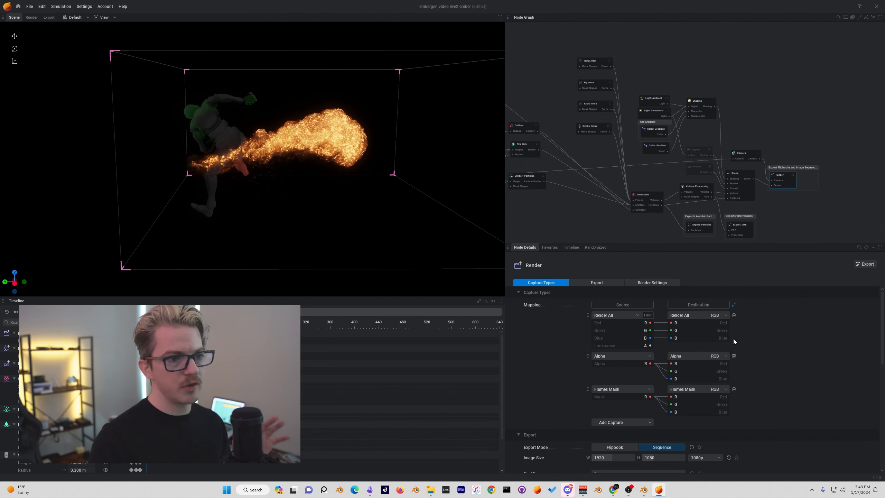
left_click(733, 389)
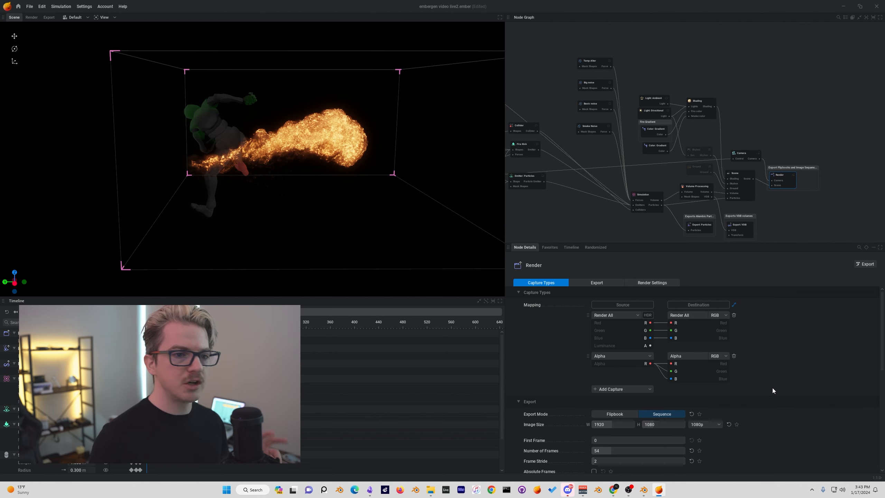
Step: Add another Alpha capture to the Render node and set its destination channels to RGB
left_click(625, 389)
scroll(615, 331, "down", 5)
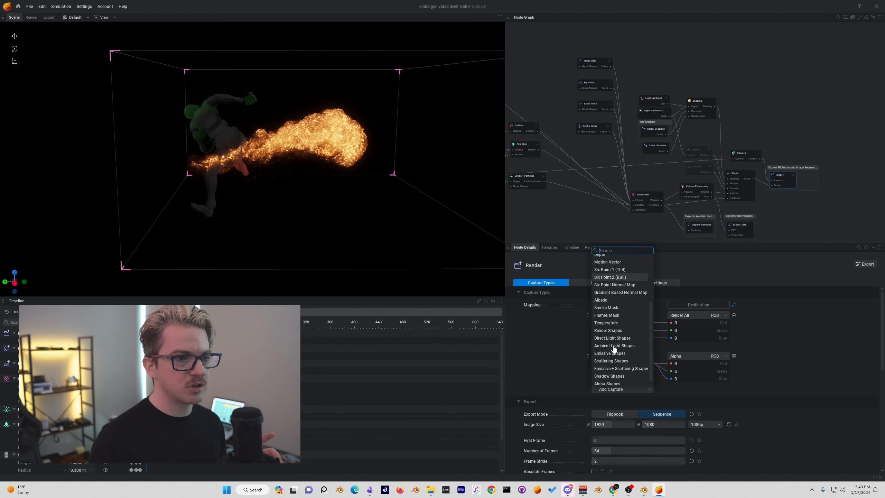
scroll(622, 299, "up", 5)
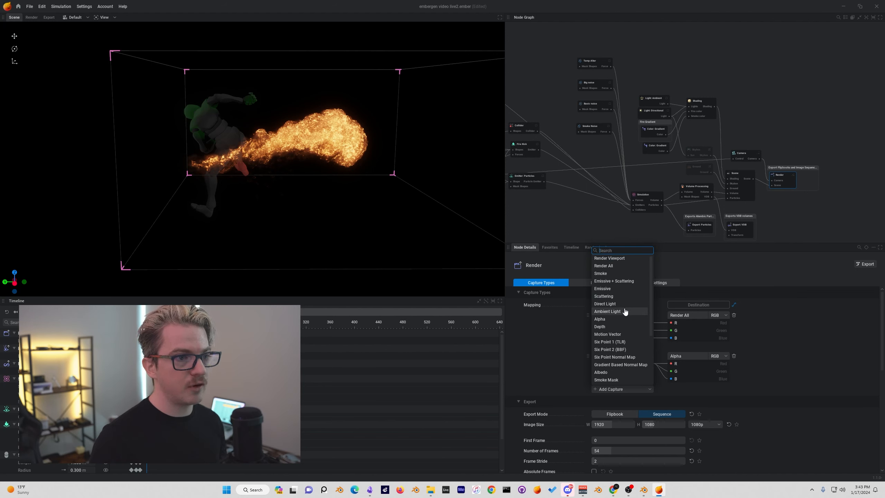
left_click(618, 319)
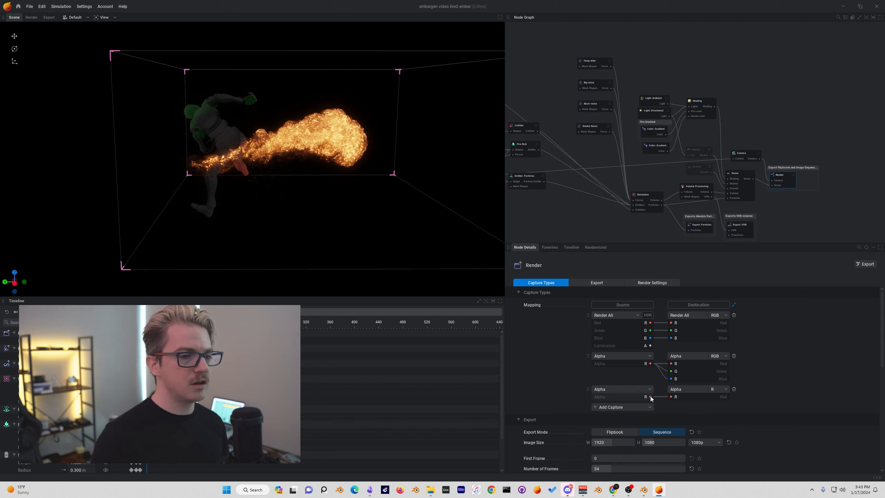
left_click(717, 389)
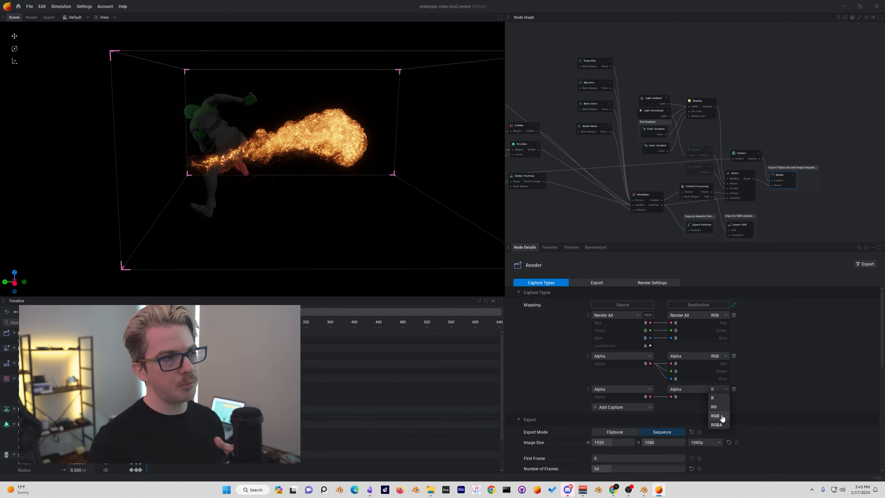
left_click(721, 416)
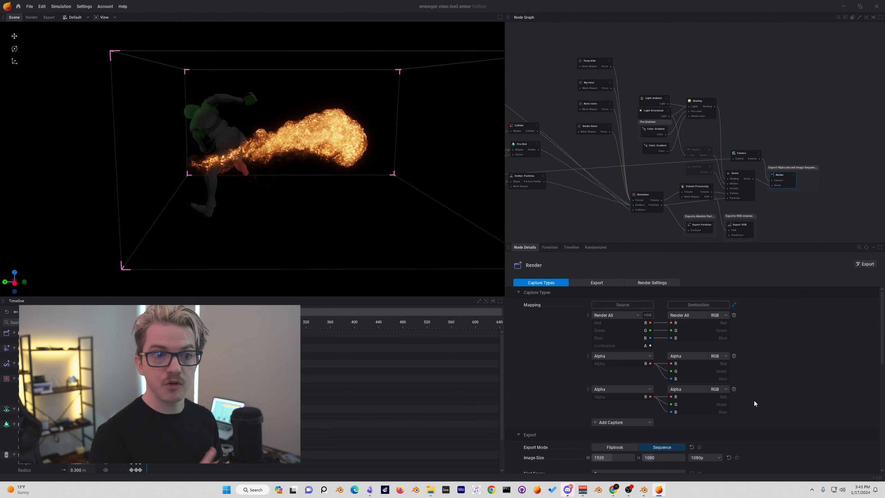
Step: Connect the Import node's Transform output to the Export VDB node's Transform input
left_click(746, 232)
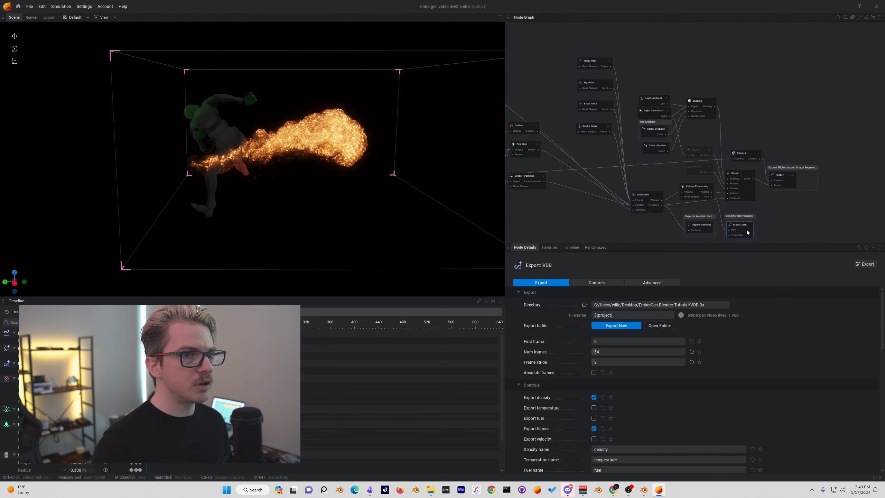
middle_click_drag(636, 225, 708, 175)
scroll(705, 175, "down", 4)
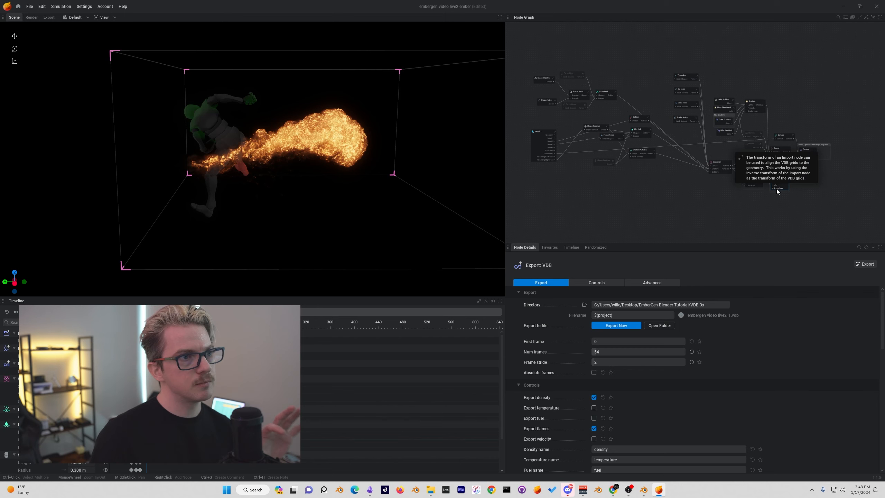
left_click(545, 142)
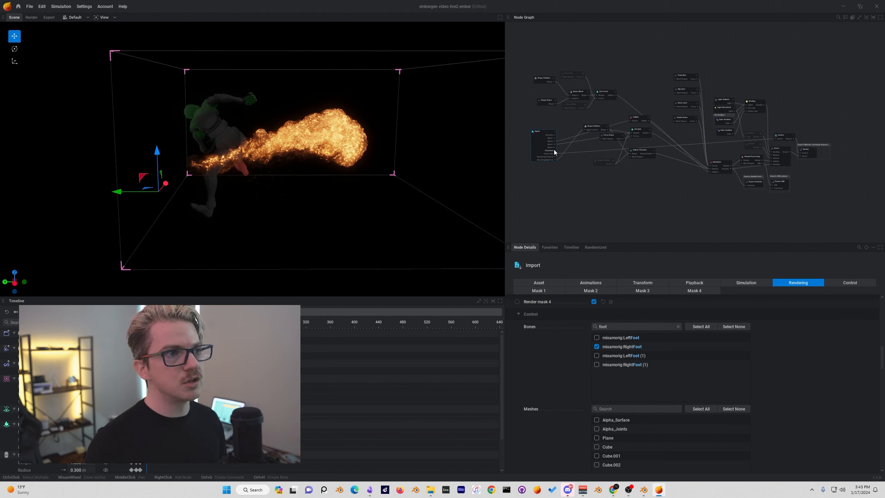
left_click_drag(556, 151, 776, 189)
left_click(782, 186)
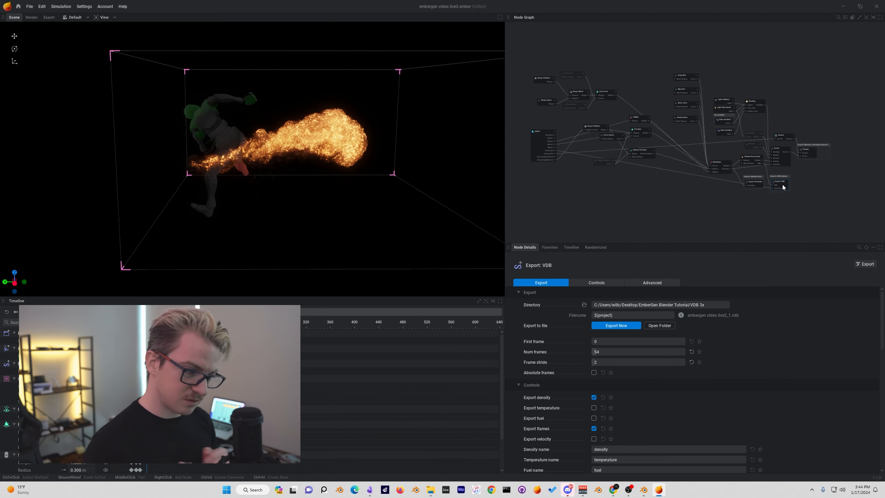
Step: Select the Export VDB and Render nodes together for a joint export
left_click(766, 209)
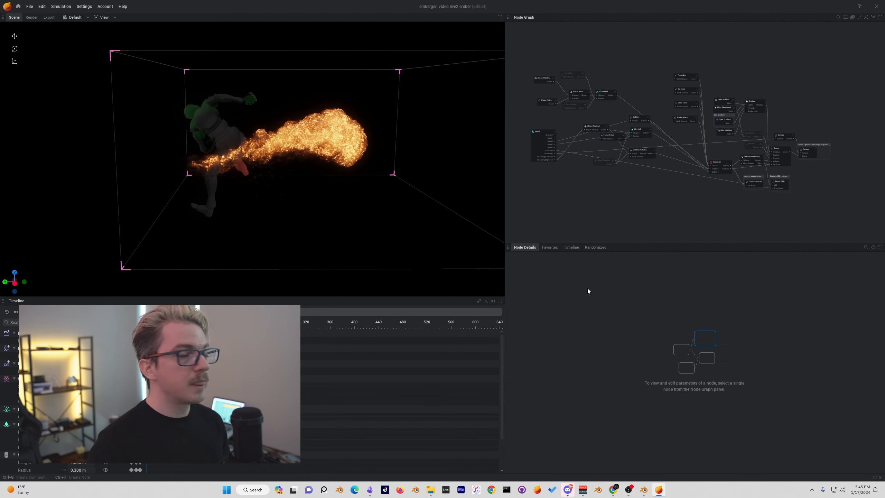
left_click(780, 183)
left_click(812, 156)
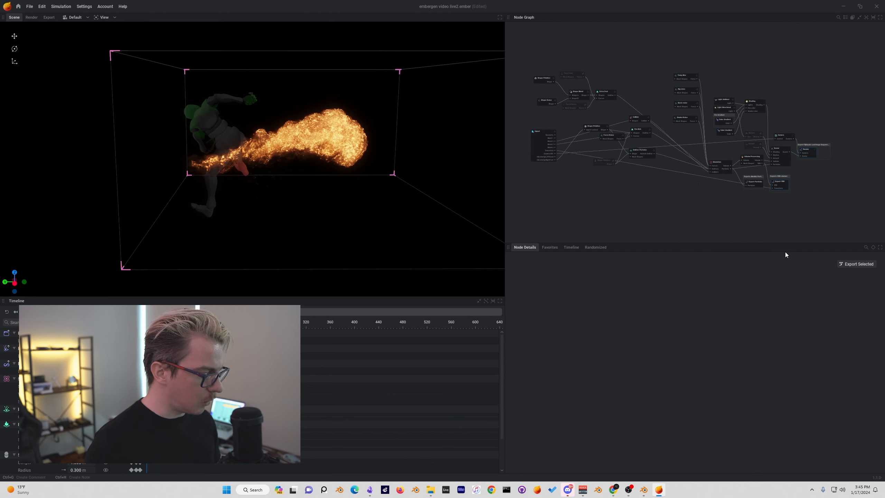
left_click(766, 224)
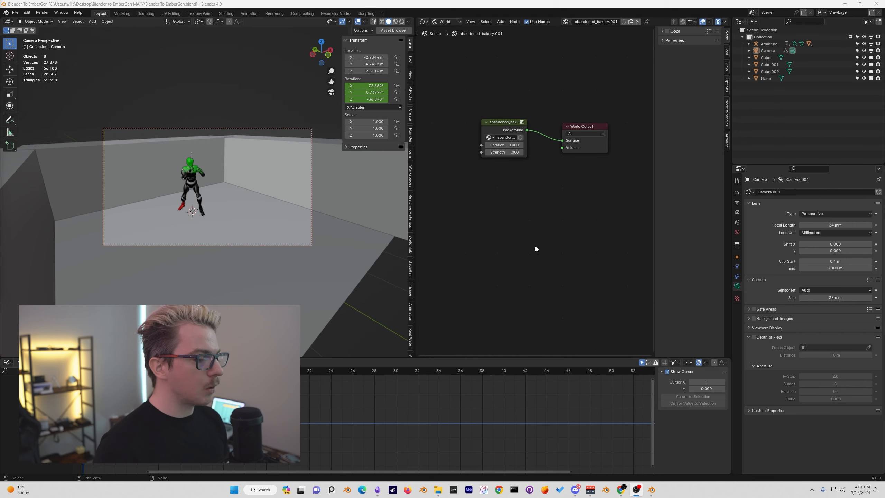
Step: In Blender, import all files of the VDB Export folder as an OpenVDB volume sequence and go to frame 31
left_click(265, 236)
key("shift+a")
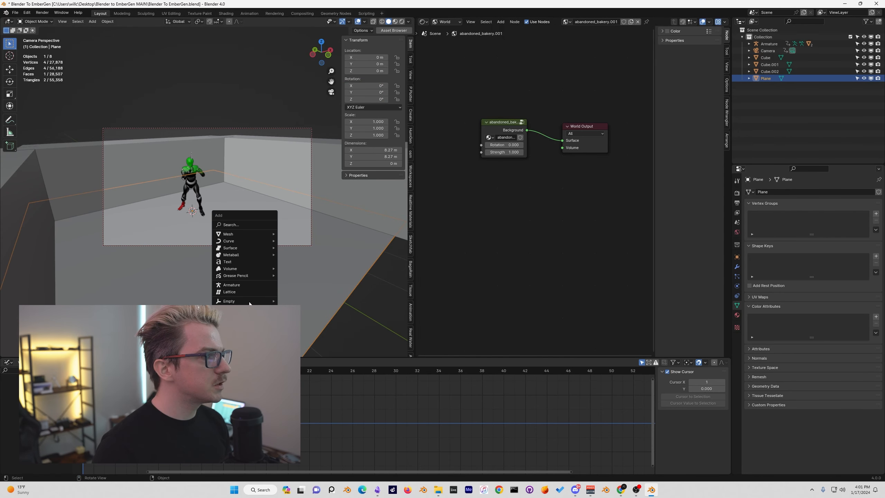
mouse_move(252, 268)
left_click(311, 270)
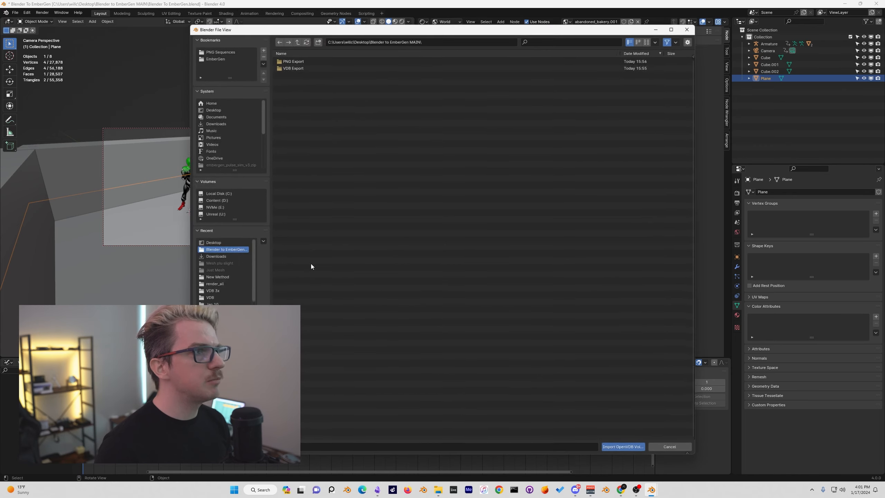
double_click(294, 65)
key("a")
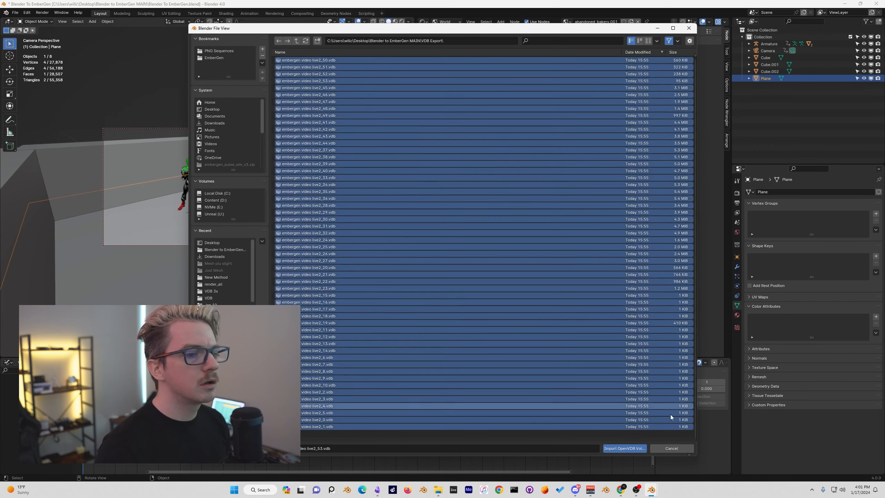
key("Return")
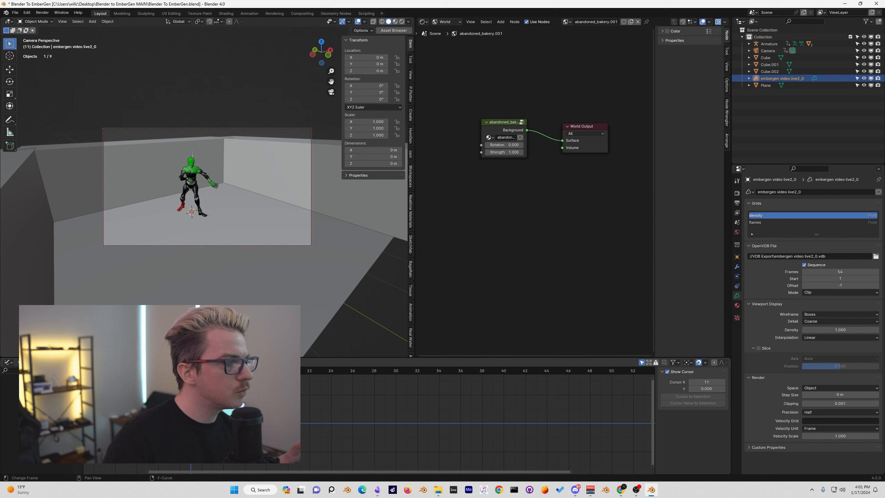
left_click_drag(276, 371, 412, 373)
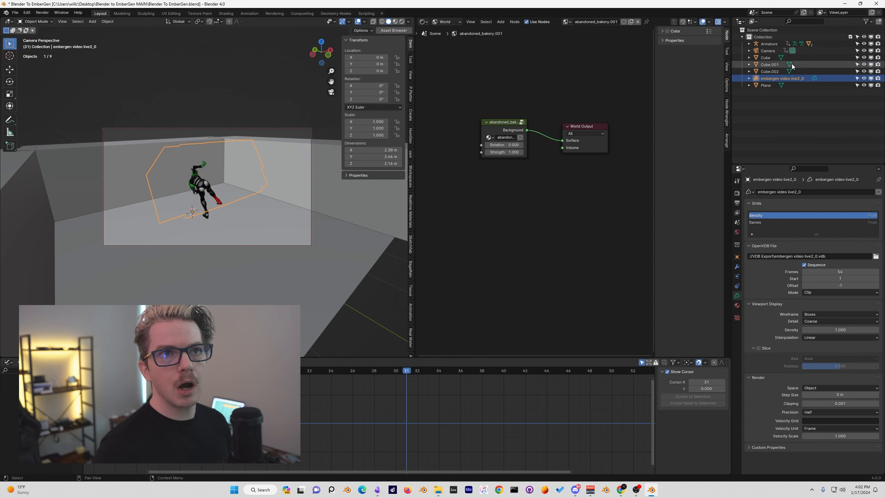
Step: Create a new collection directly under the Scene Collection and name it VDB
left_click(742, 38)
left_click(748, 31)
right_click(787, 96)
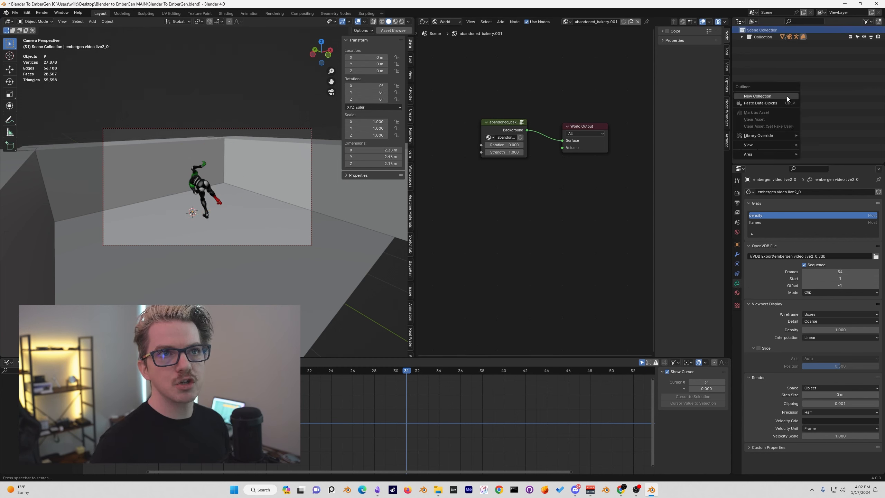
left_click(767, 96)
double_click(769, 44)
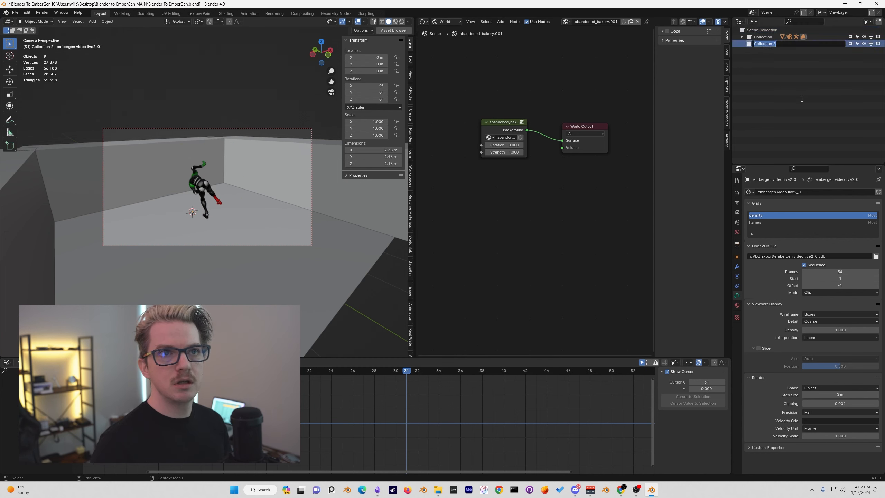
type("VDB")
key("Return")
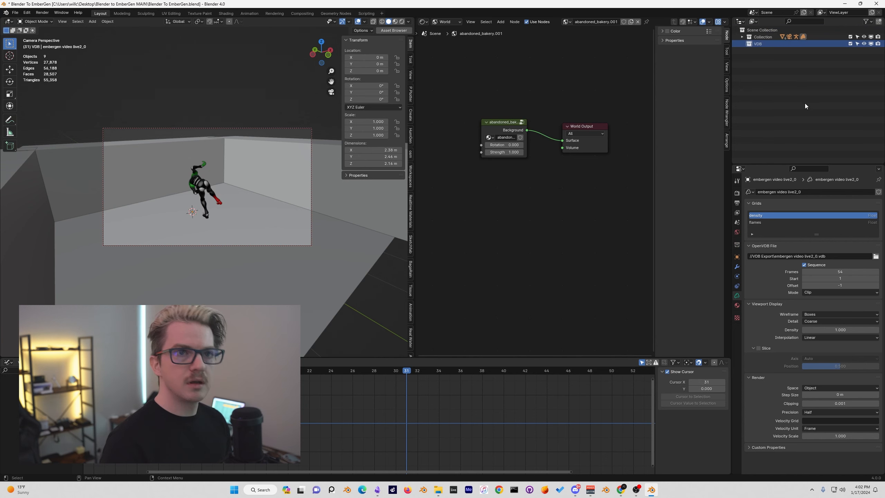
Step: Move the embergen video live2_0 volume into the VDB collection and exclude that collection from the view layer
left_click(742, 37)
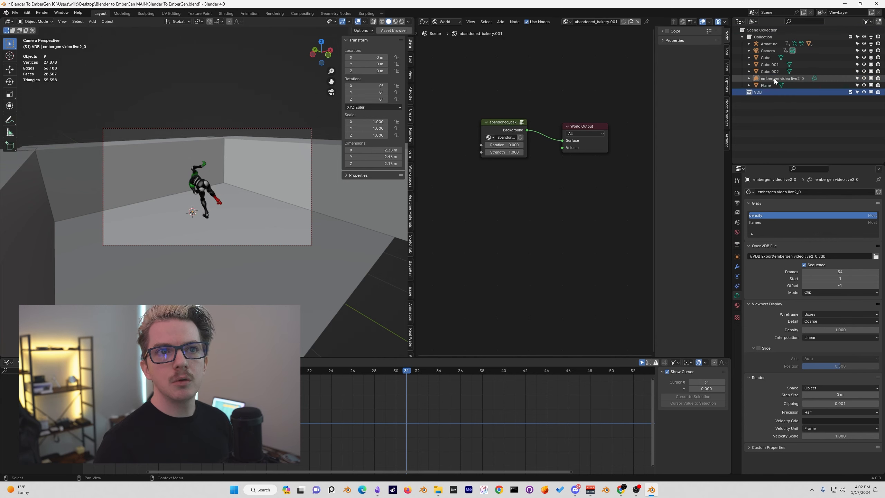
left_click_drag(774, 78, 769, 93)
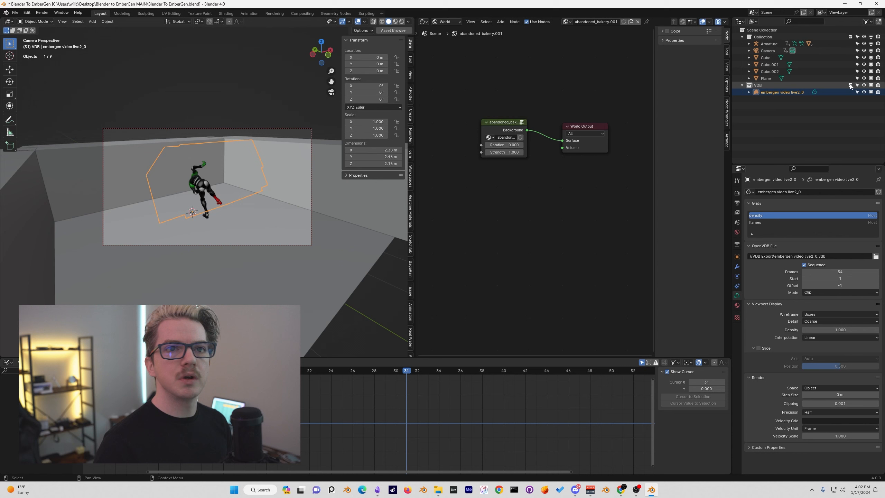
left_click(850, 85)
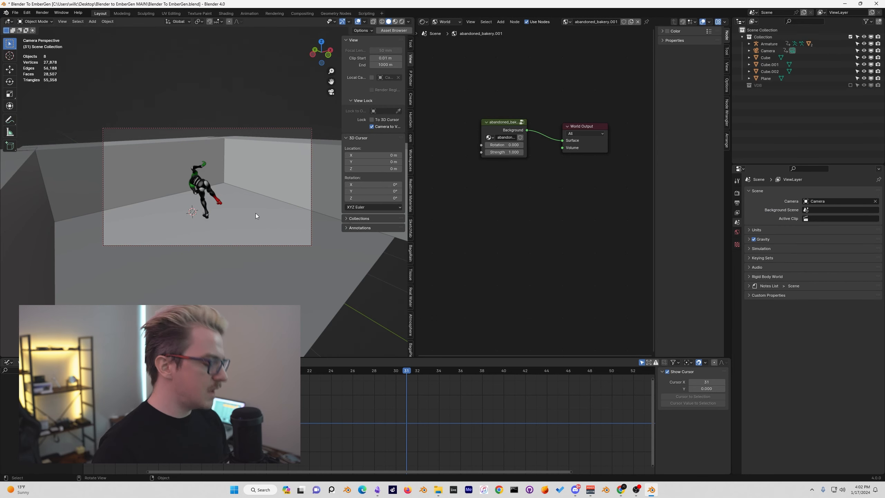
Step: Add a plane to the scene and give it a Volume to Mesh modifier
key("shift+a")
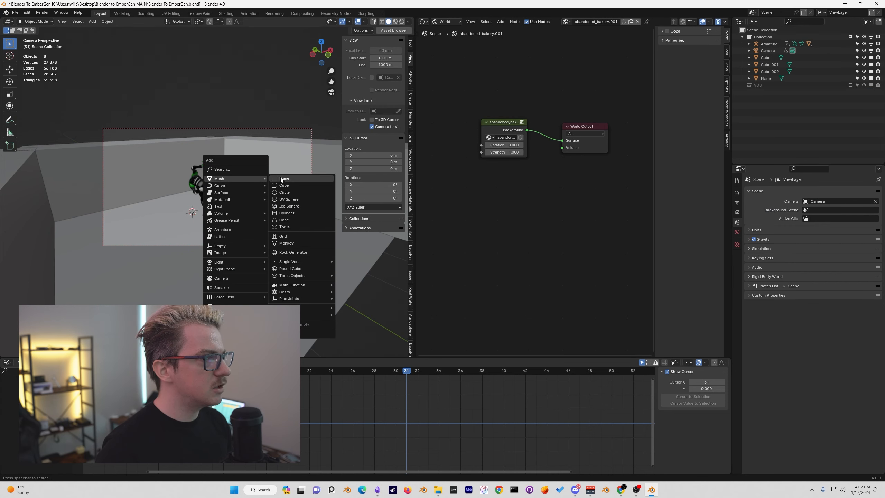
left_click(281, 177)
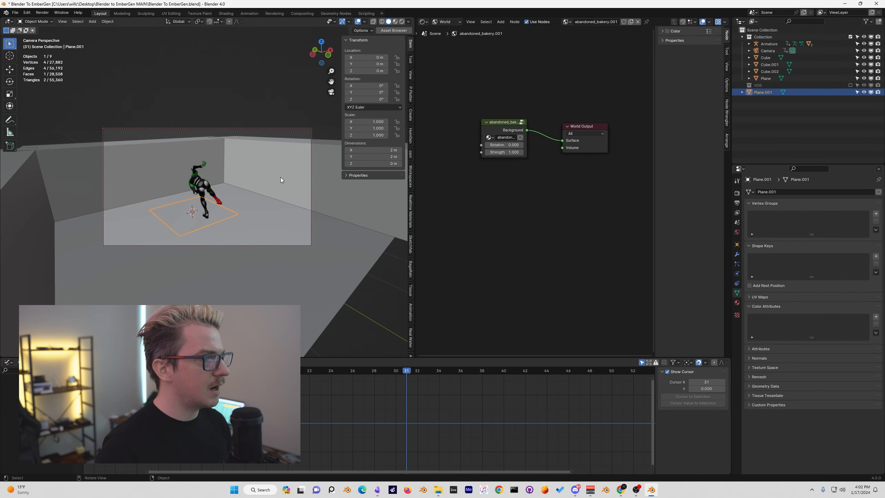
left_click(737, 254)
left_click(779, 194)
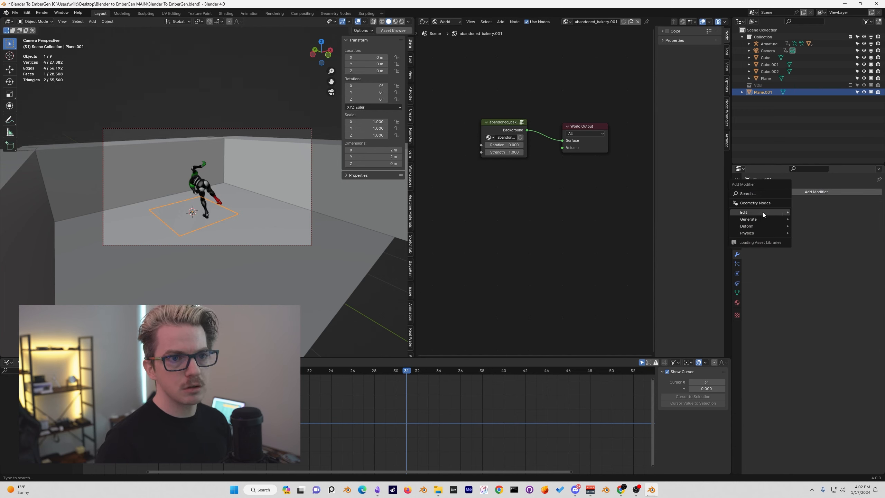
left_click(762, 194)
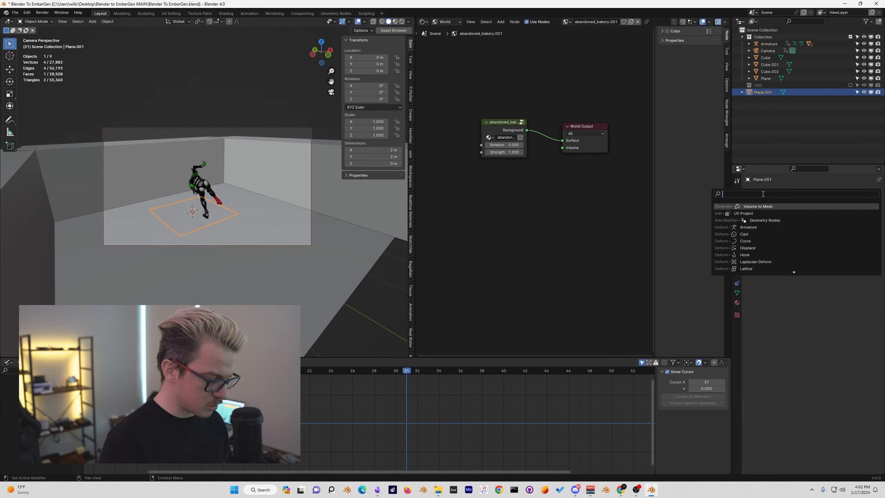
type("volume")
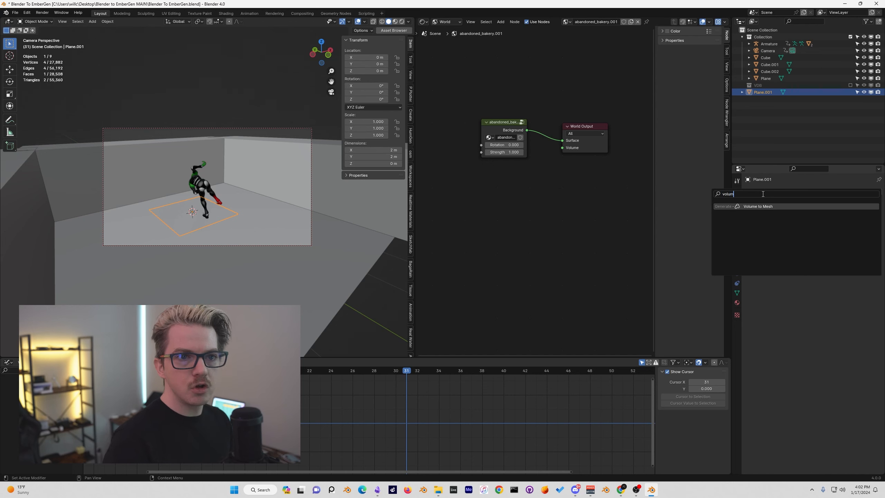
key("Return")
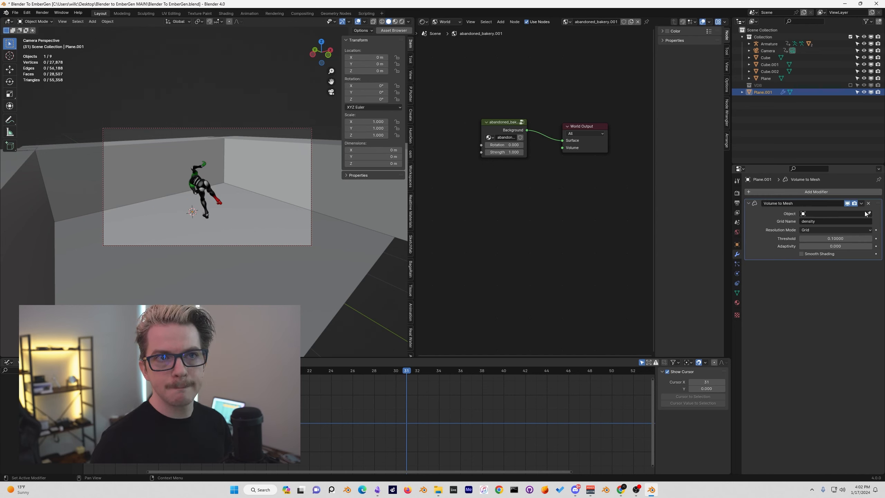
Step: Re-include the VDB collection, set embergen video live2_0 as the Volume to Mesh modifier's object, and exclude the collection again
left_click(832, 214)
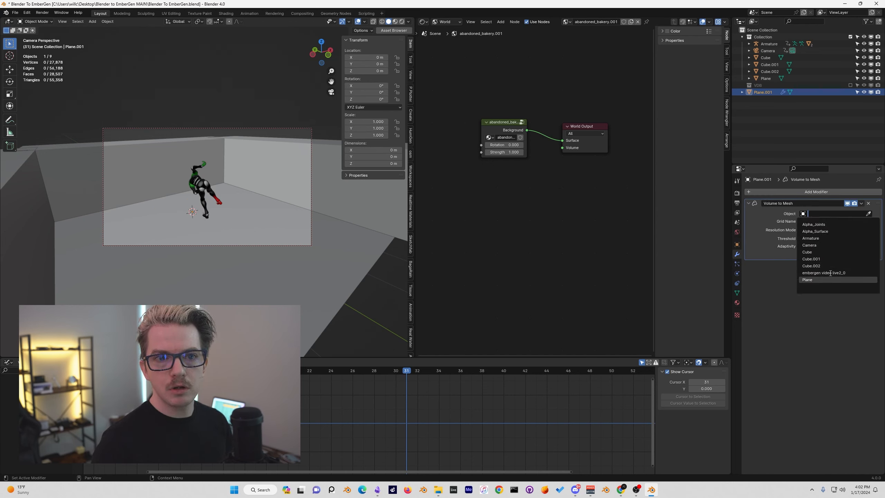
left_click(850, 86)
left_click(833, 214)
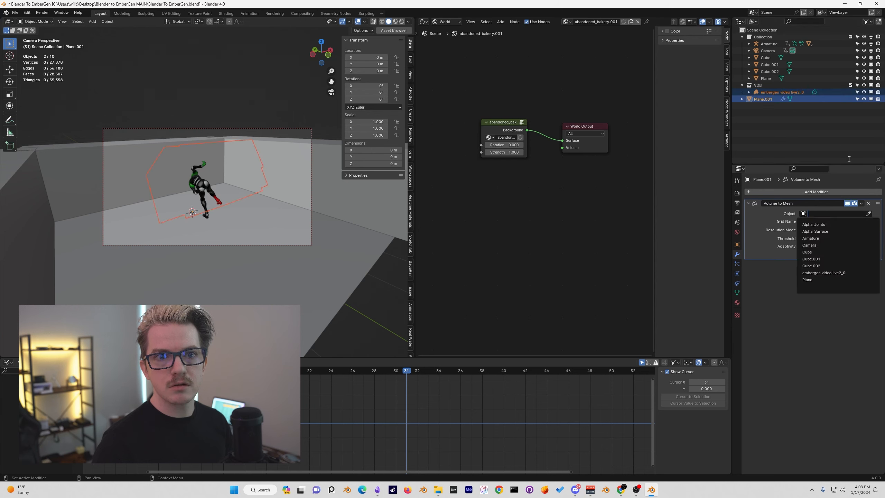
left_click(823, 272)
left_click(850, 85)
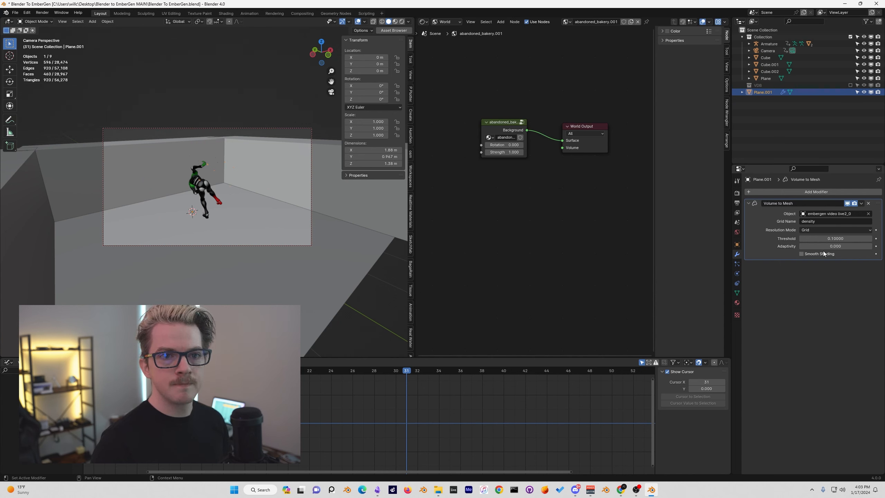
Step: At frame 26, set the Volume to Mesh threshold to 0.02 and enable Smooth Shading
left_click(333, 374)
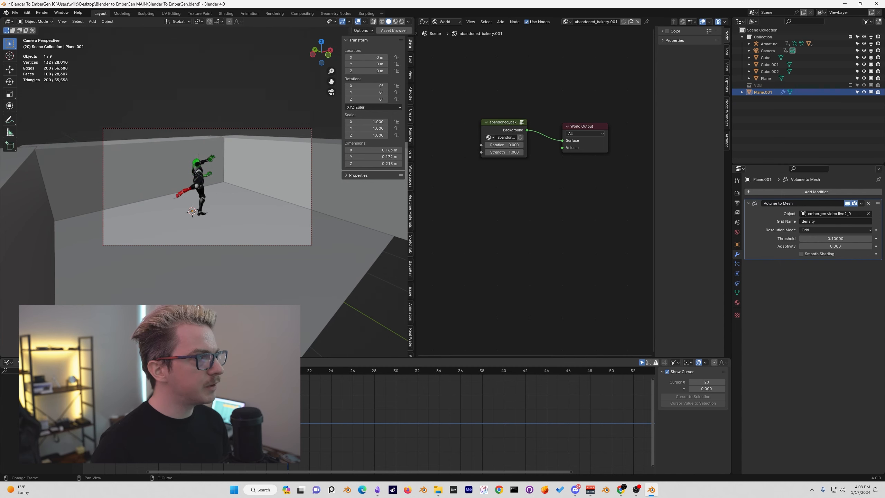
left_click(349, 371)
left_click(835, 240)
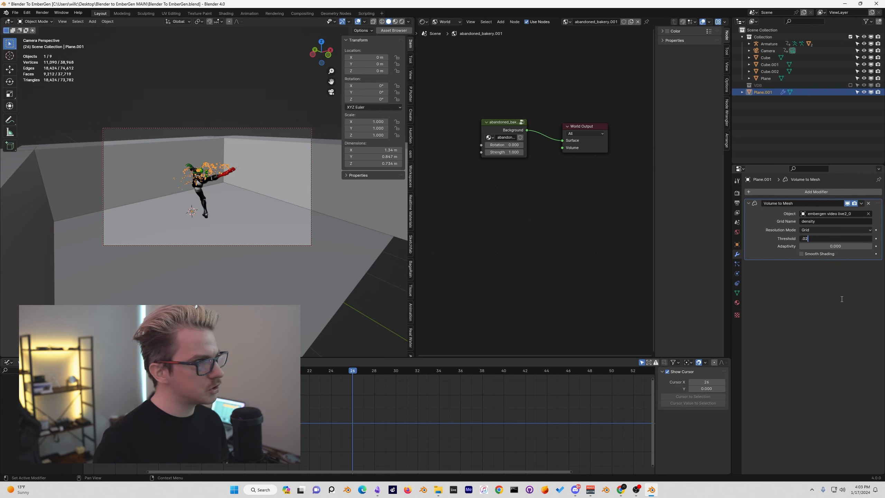
type(".02")
key("Return")
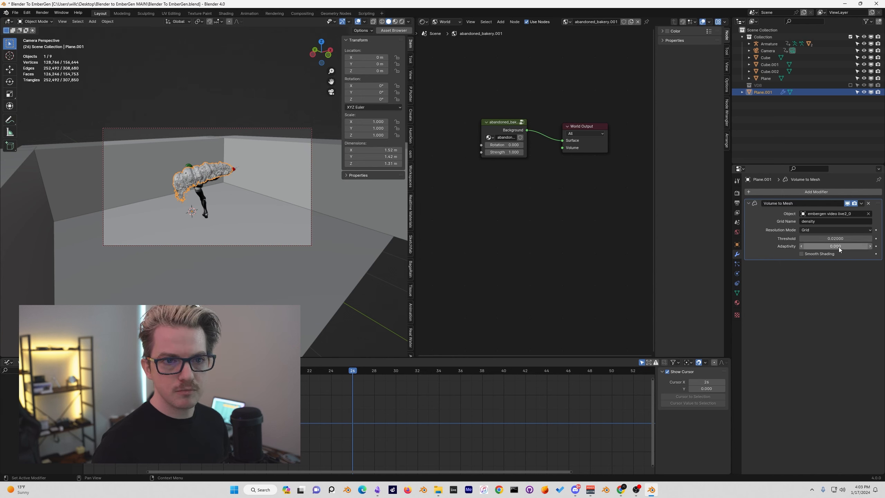
mouse_move(835, 247)
left_mouse_down()
mouse_move(860, 247)
mouse_move(836, 247)
left_mouse_up()
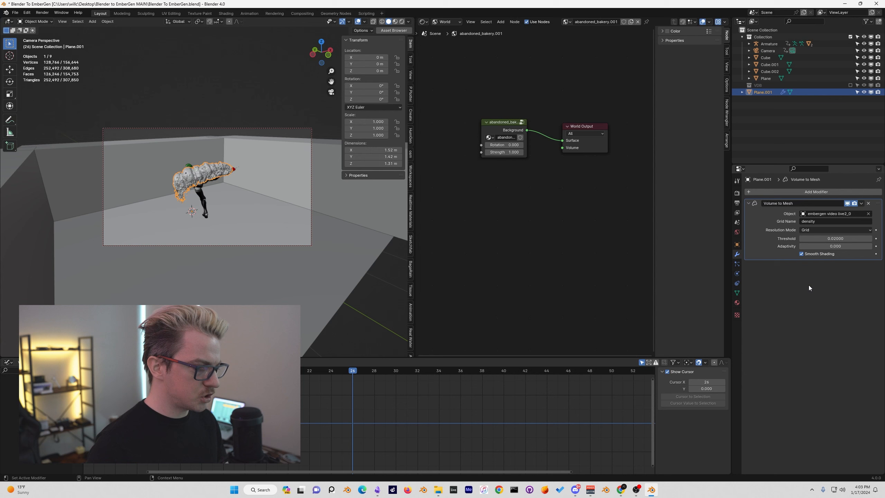
Step: Add a Geometry Nodes modifier with a new node group to the plane and display it in the Geometry Node Editor
left_click(831, 192)
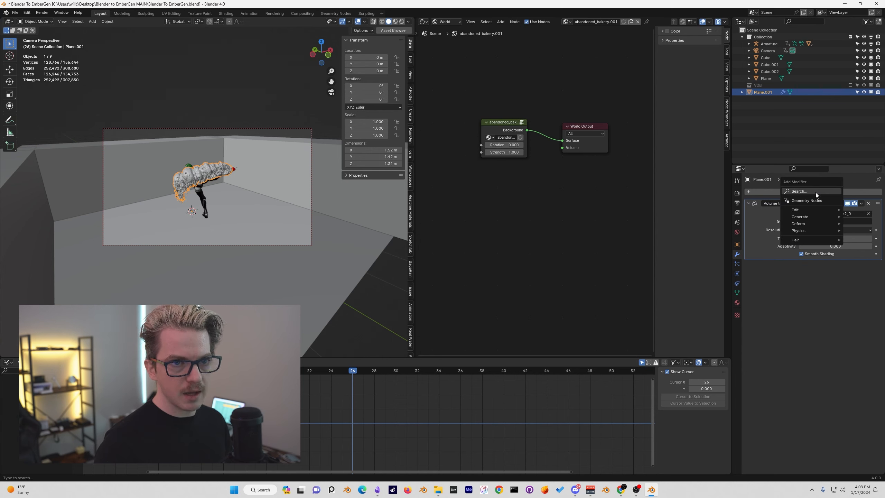
left_click(811, 200)
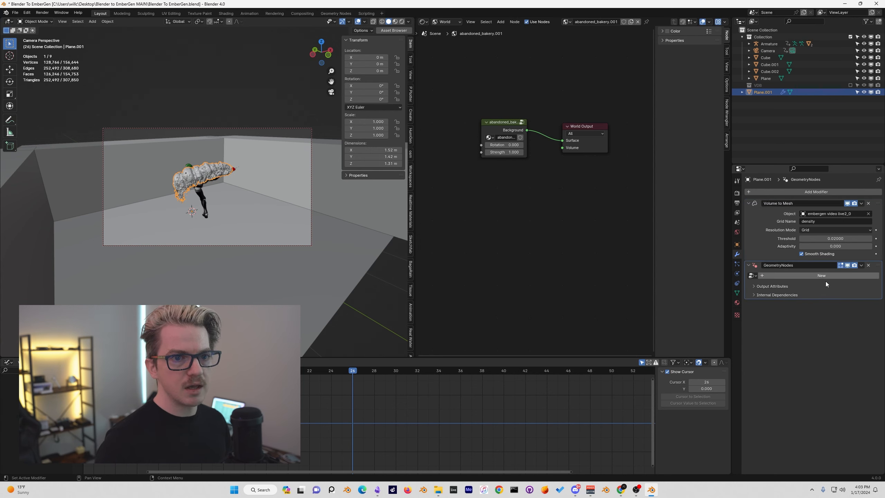
left_click(808, 277)
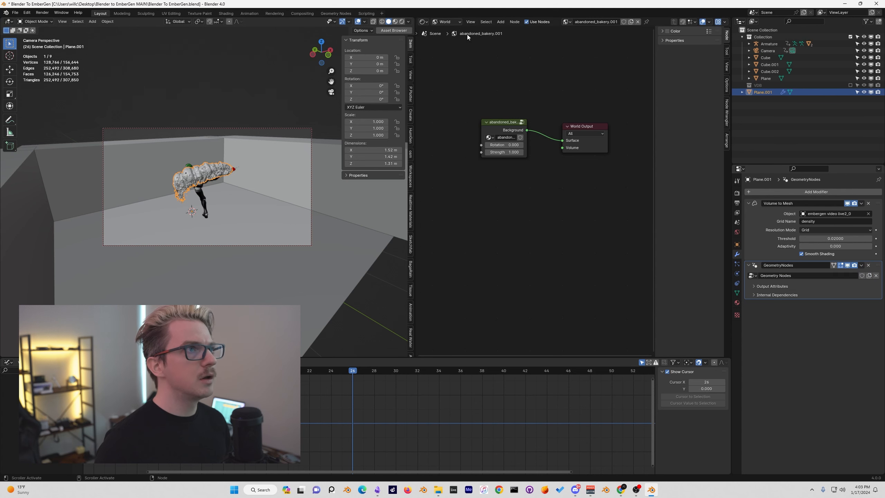
left_click(425, 22)
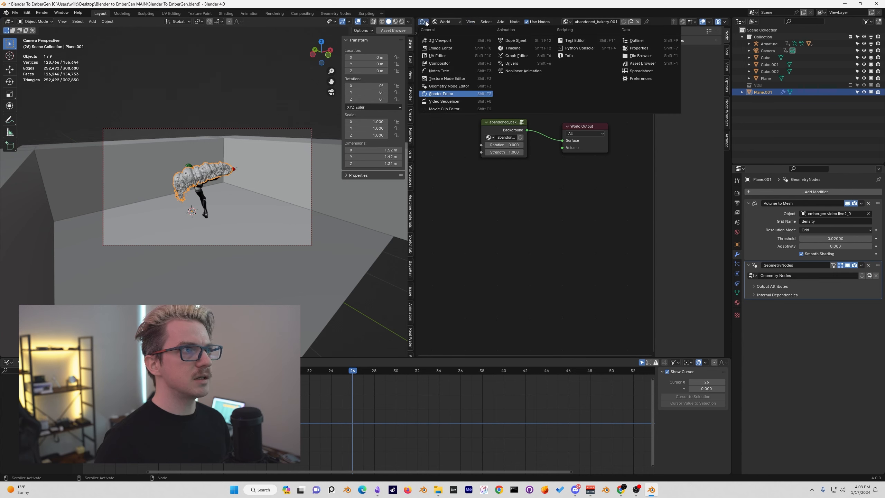
left_click(445, 86)
key("Home")
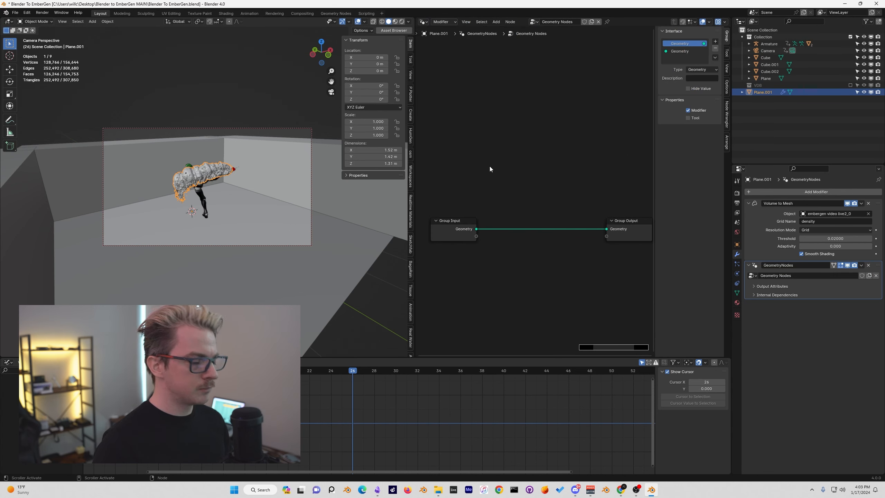
Step: Insert a Set Material node between the Group Input and Group Output nodes
key("shift+a")
key("space")
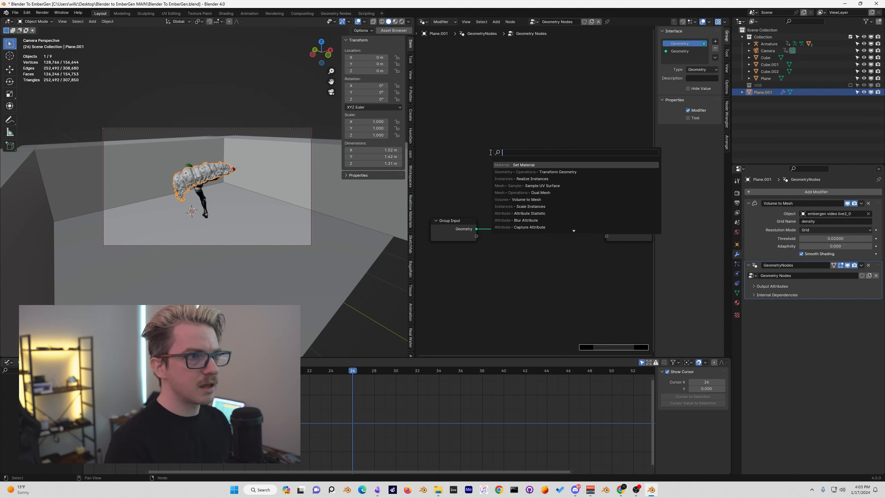
type("set")
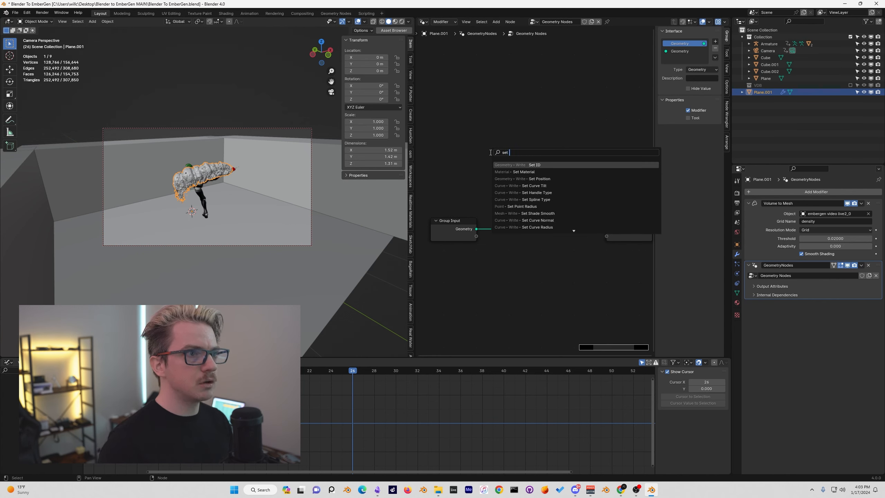
left_click(534, 165)
left_click(559, 219)
Step: Return to the Shader Editor, change the shader type from World to Object, and create a new material for the plane
left_click(423, 22)
left_click(448, 92)
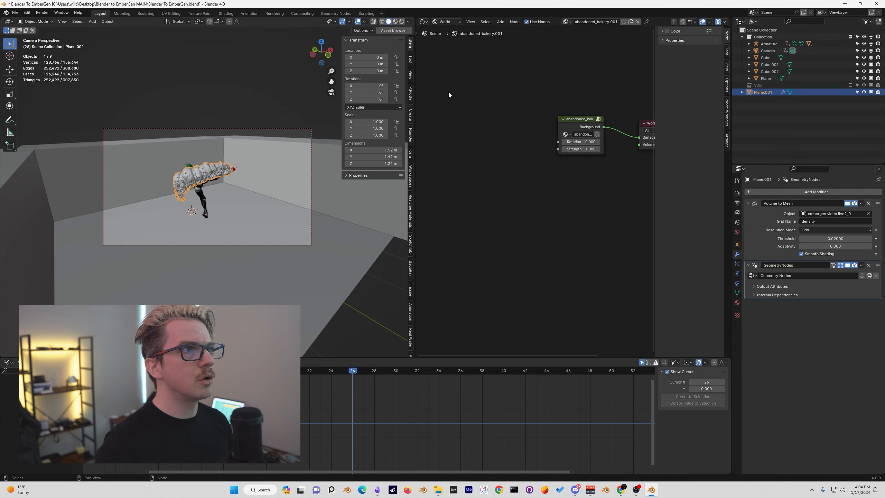
left_click(447, 39)
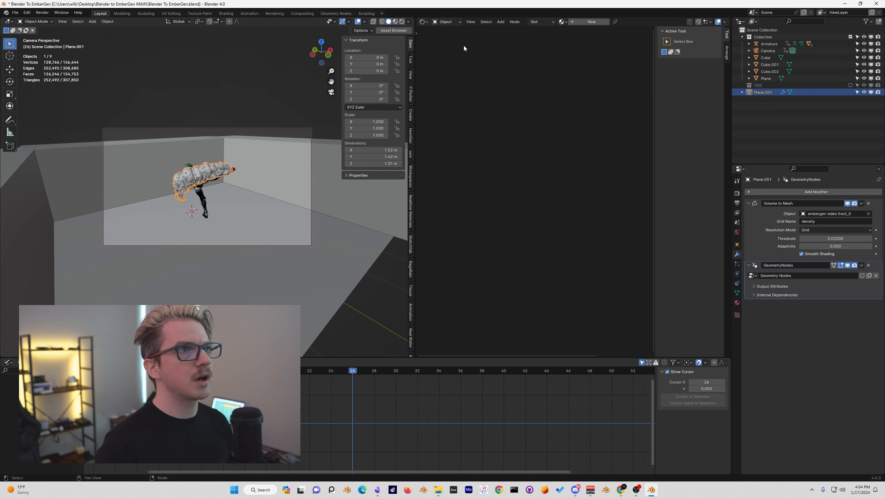
left_click(582, 21)
Step: Add an Image Texture with Mapping and Texture Coordinate nodes to the Principled BSDF's base color using Node Wrangler
left_click(520, 149)
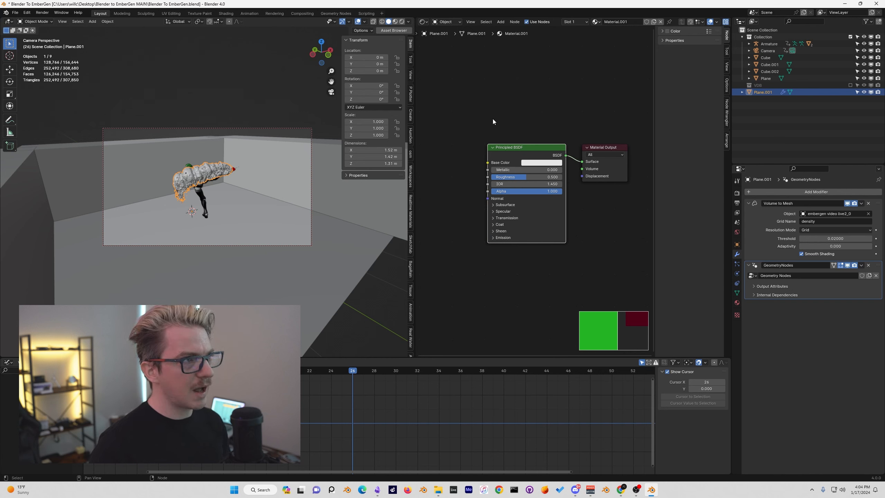
middle_click_drag(490, 115, 542, 139)
key("ctrl+t")
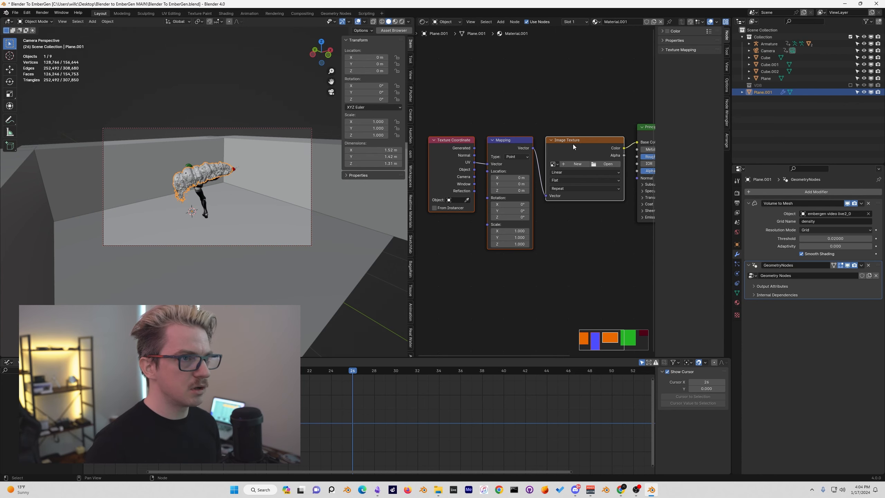
left_click(577, 112)
Step: Load all PNG files from the PNG Export render_all folder into the Image Texture node as an image sequence
left_click(606, 164)
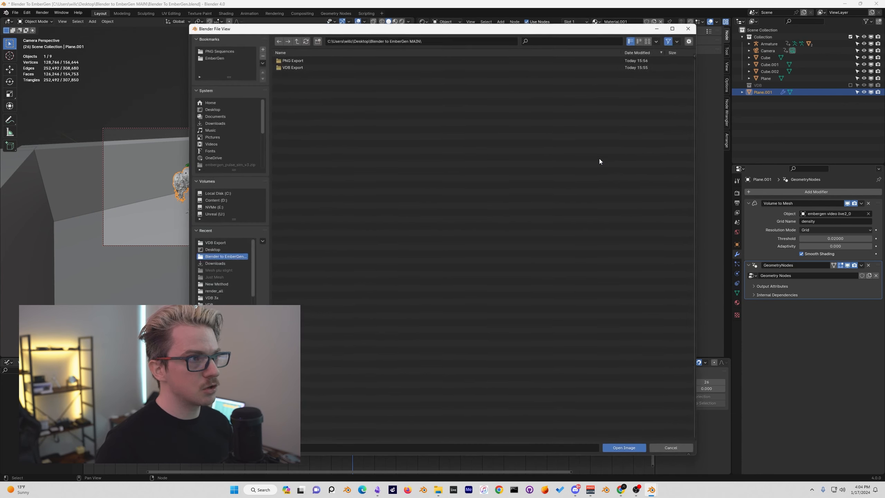
double_click(293, 61)
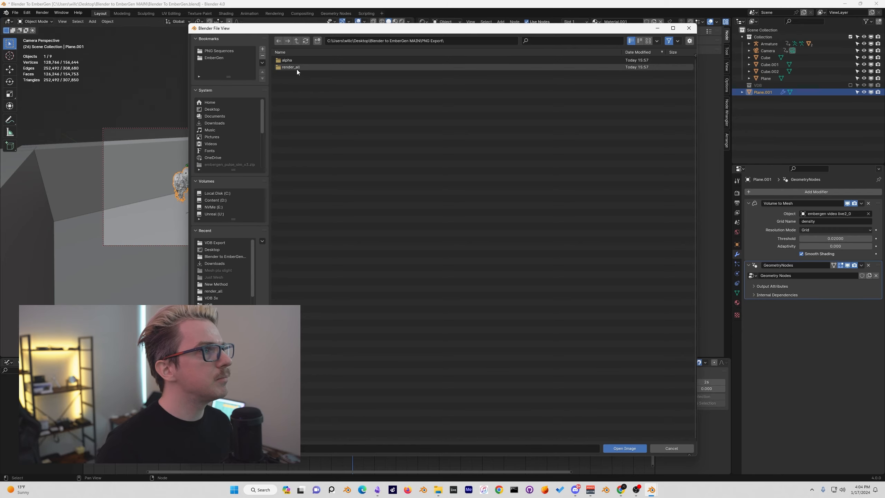
double_click(292, 66)
key("a")
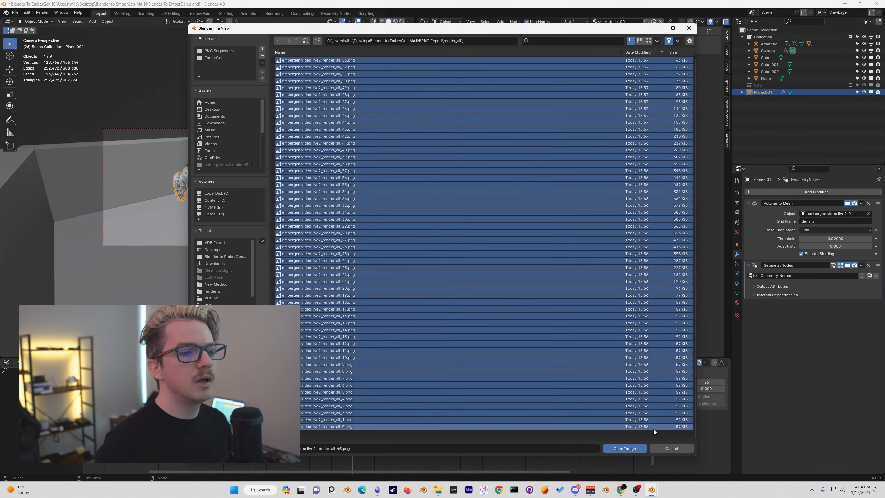
left_click(621, 451)
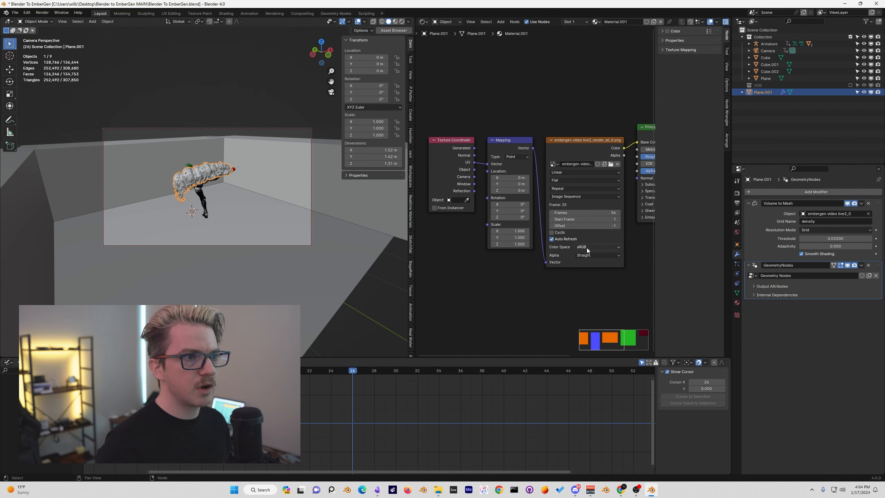
Step: Connect the Texture Coordinate node's Window output to the Mapping node's Vector input
middle_click_drag(426, 219, 482, 220)
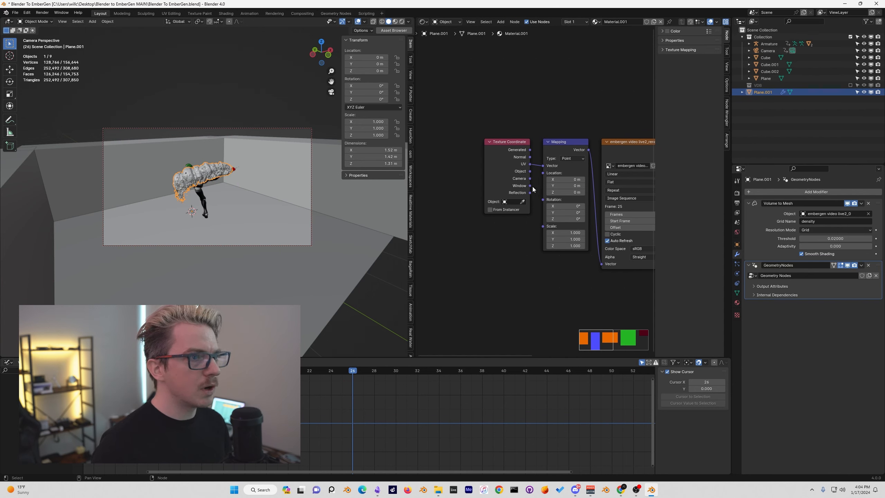
left_click_drag(530, 186, 543, 166)
middle_click_drag(586, 126, 555, 100)
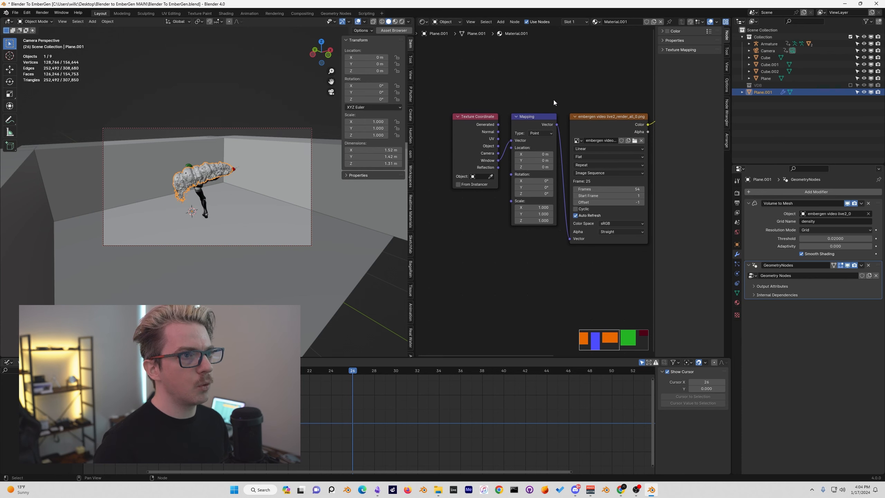
Step: Show the viewport in Material Preview and assign Material.001 to the Set Material node in the geometry node tree
left_click(395, 22)
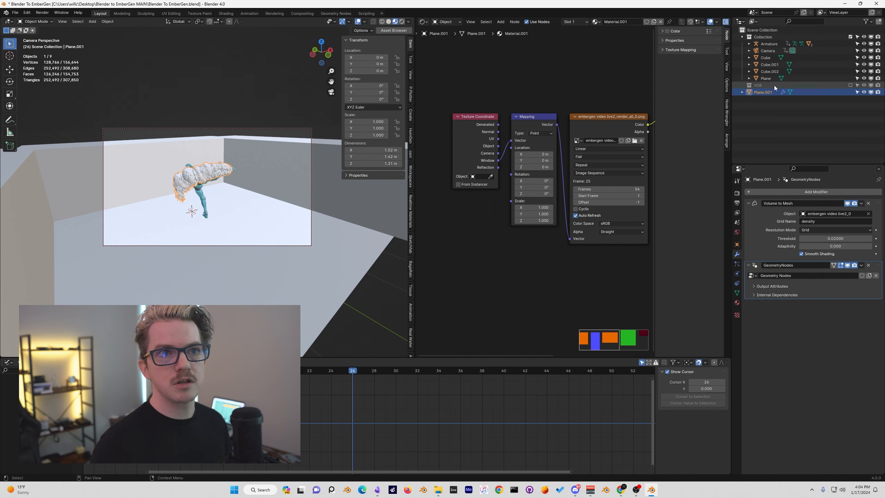
left_click(423, 22)
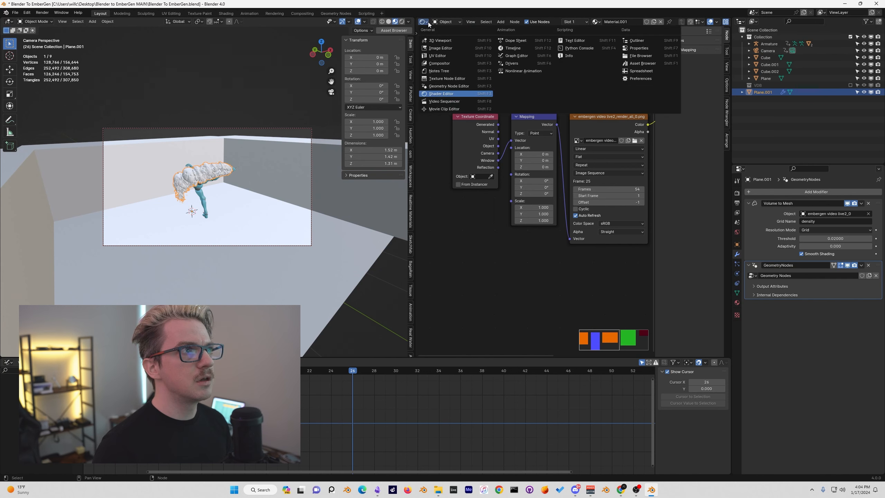
left_click(423, 22)
left_click(446, 86)
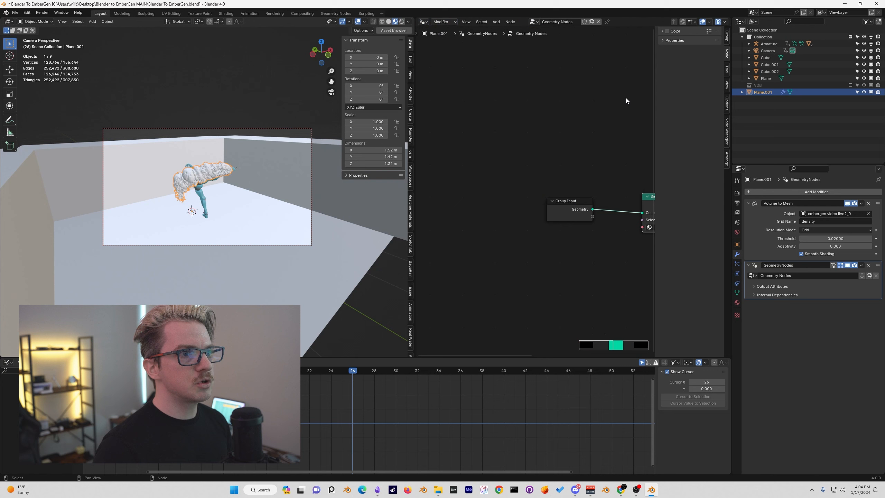
left_click(540, 220)
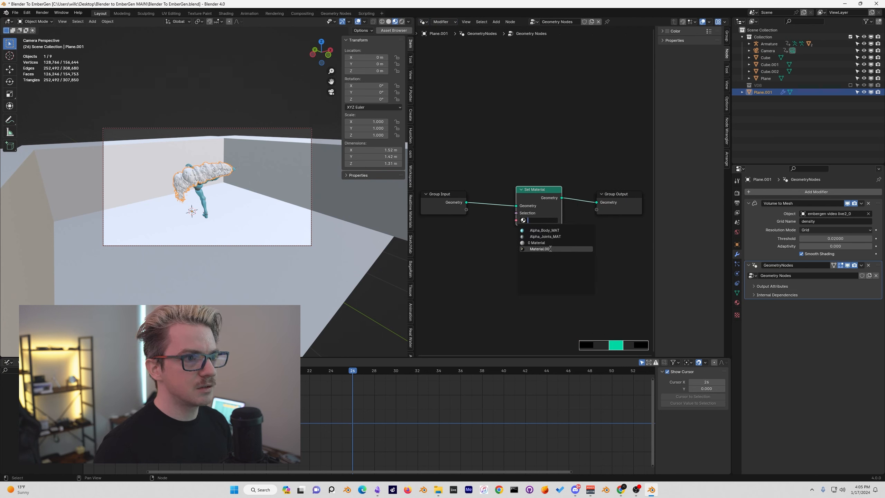
left_click(550, 250)
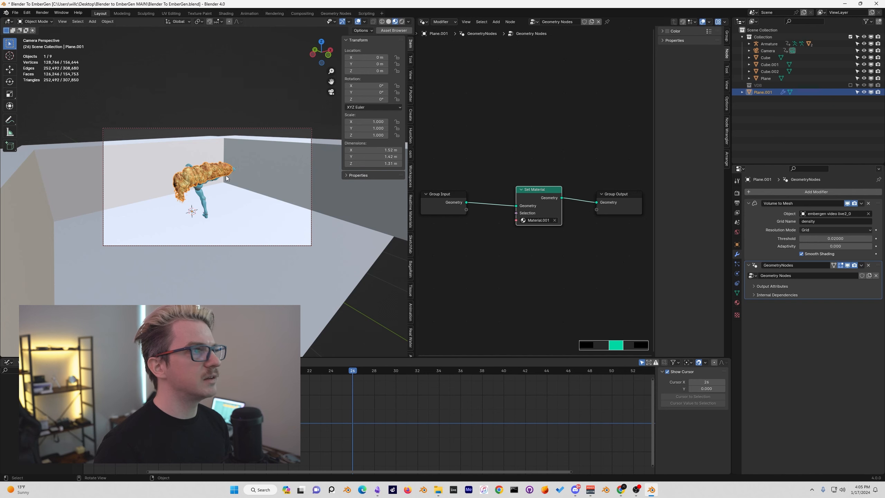
left_click(411, 74)
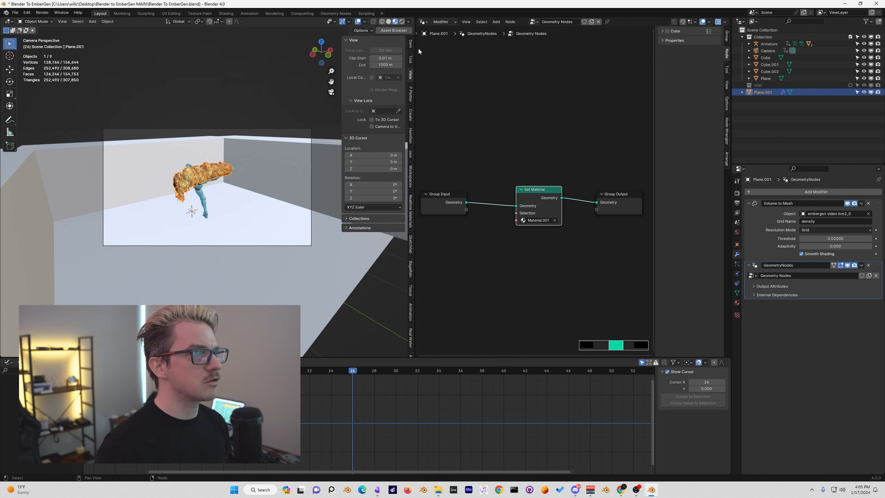
left_click(411, 44)
mouse_move(251, 160)
middle_mouse_down()
mouse_move(215, 174)
mouse_move(202, 152)
mouse_move(253, 161)
mouse_move(198, 154)
mouse_move(222, 137)
mouse_move(257, 152)
mouse_move(223, 152)
mouse_move(244, 154)
middle_mouse_up()
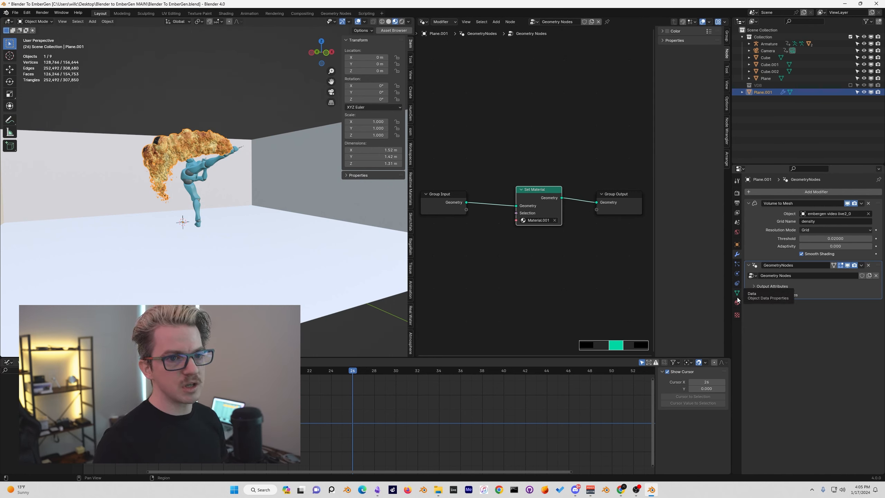
Step: Add a UV Project modifier to Plane.001 and set its UV map to UVMap
left_click(827, 192)
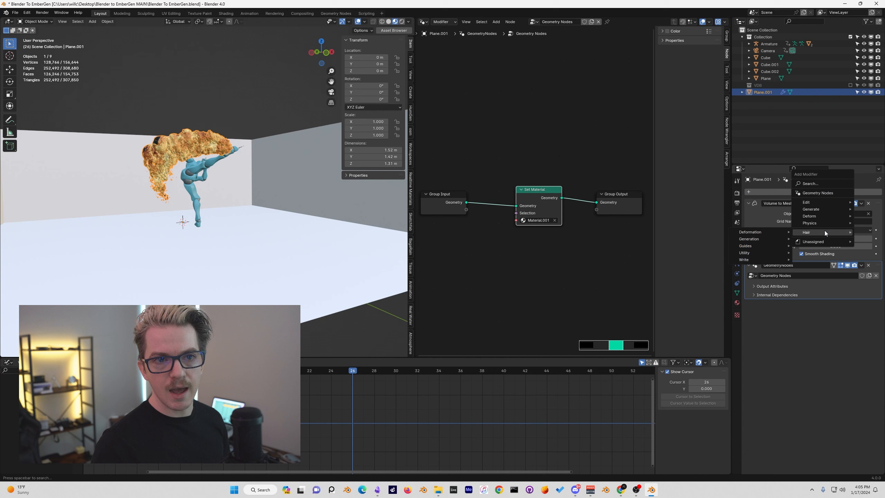
left_click(825, 182)
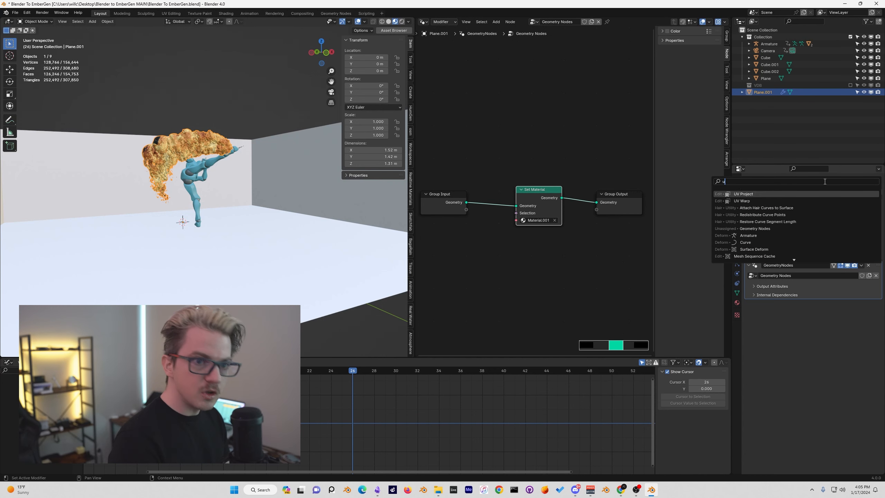
left_click(784, 202)
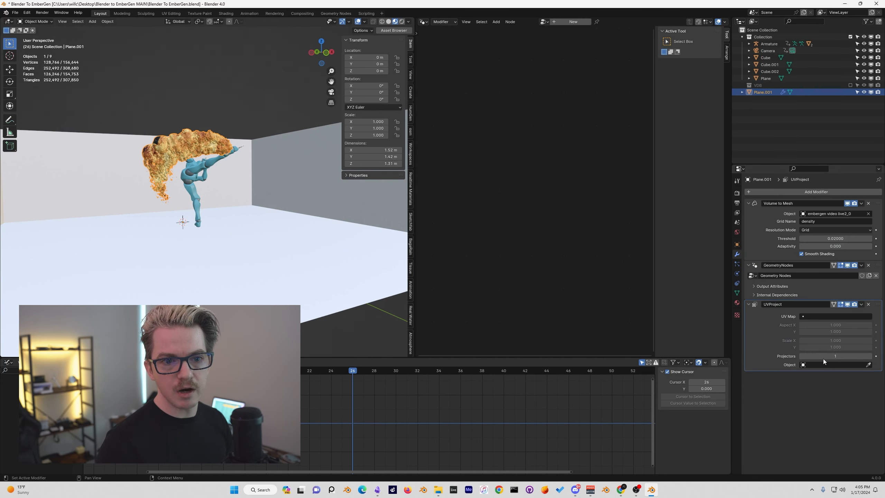
left_click(818, 318)
left_click(829, 328)
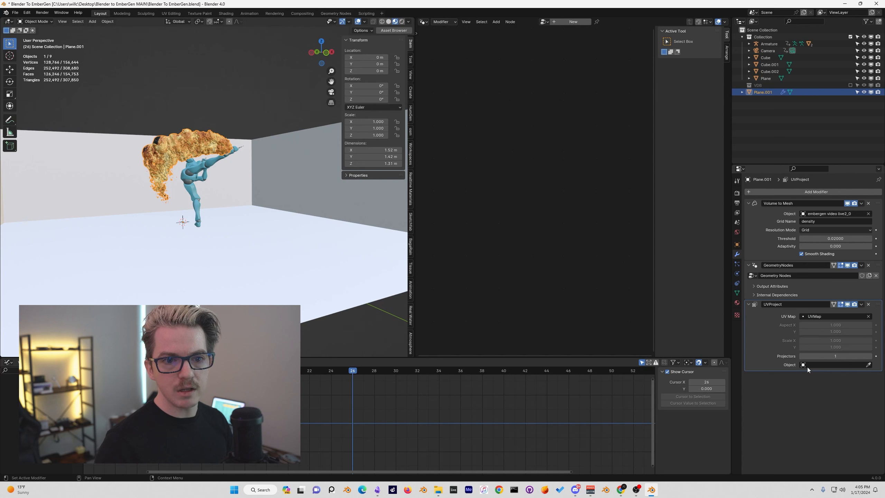
Step: Set Camera as the UV Project modifier's projector object, set its Y scale to 0.562, and return to the camera view
left_click(836, 365)
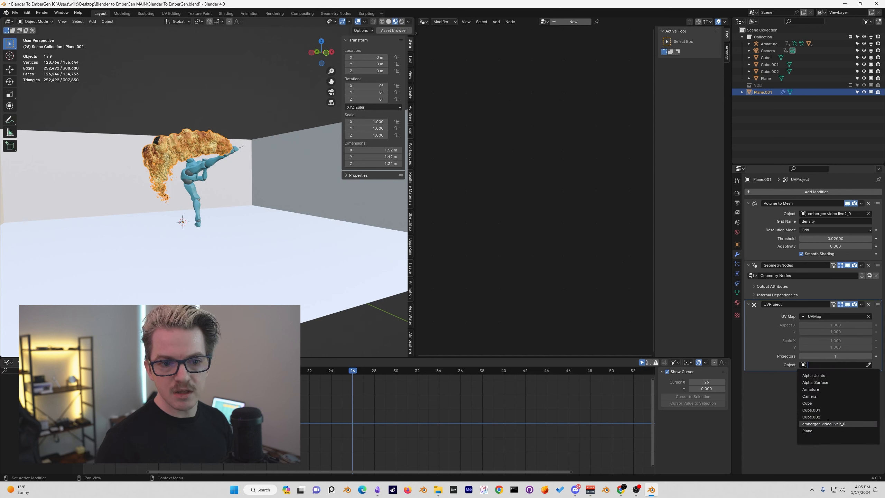
left_click(828, 397)
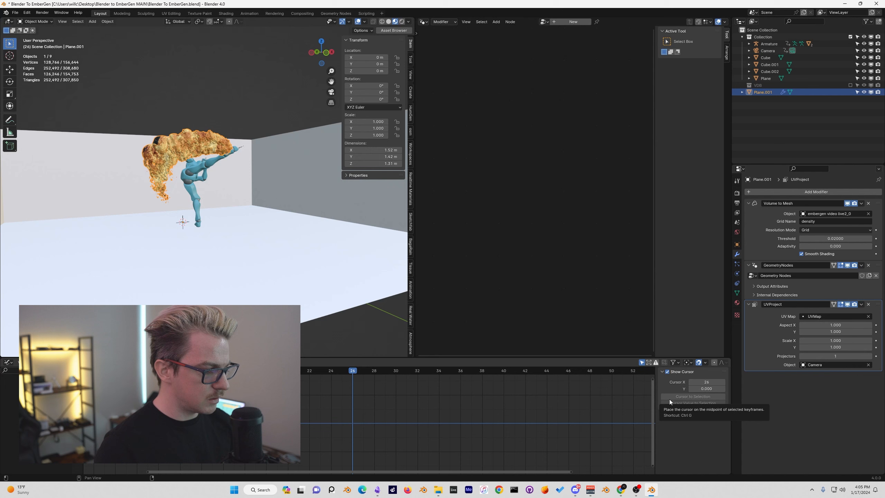
left_click(828, 345)
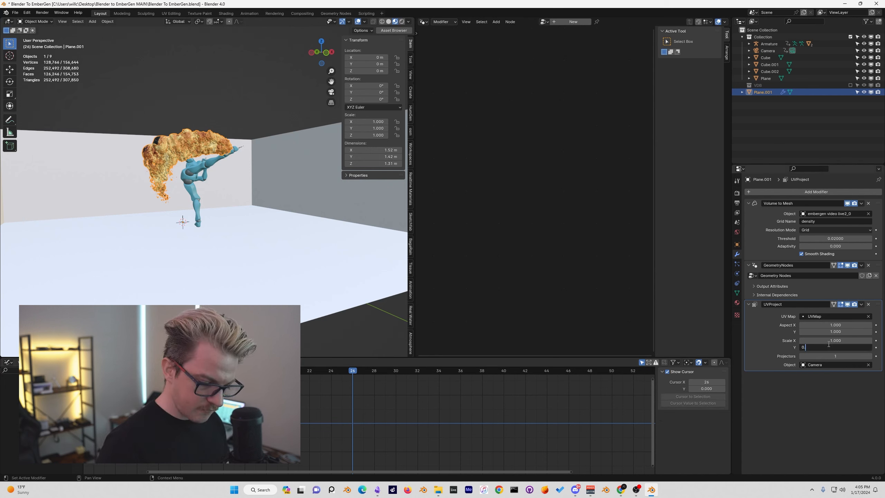
type("0.562")
key("Return")
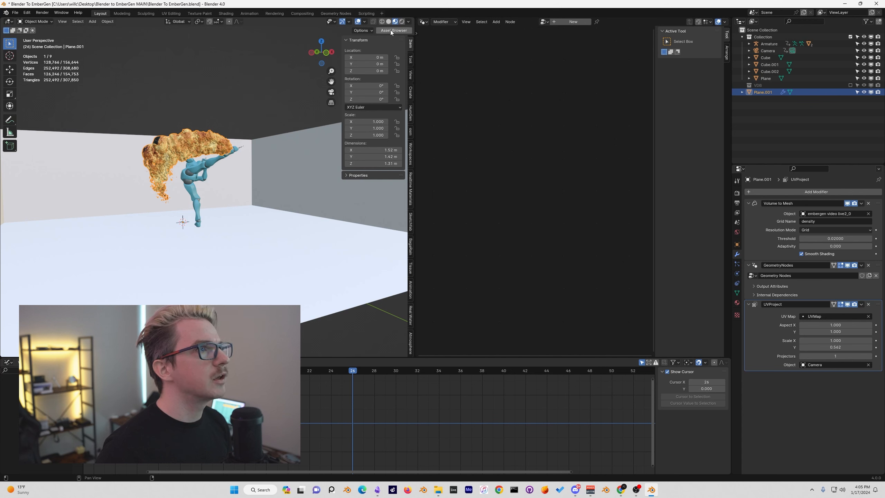
key("KP_0")
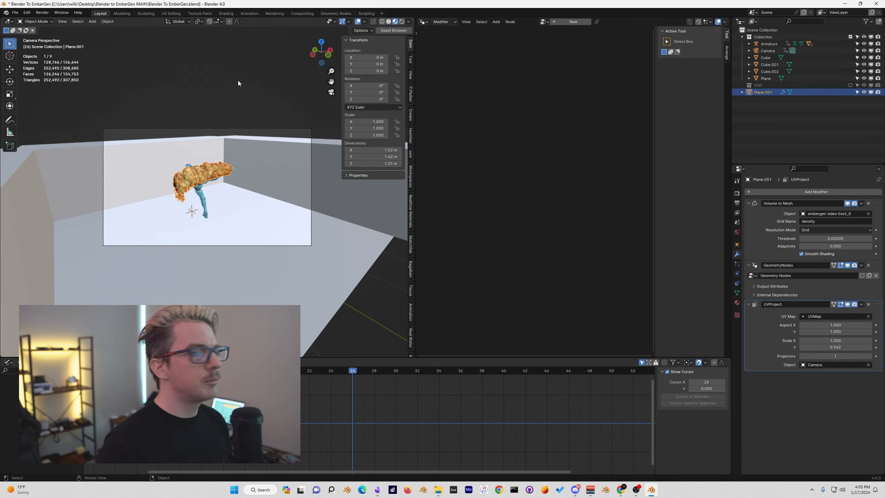
Step: In the Shader Editor, connect the Texture Coordinate node's UV output to the Mapping node's Vector input and set its object to Camera
left_click(423, 23)
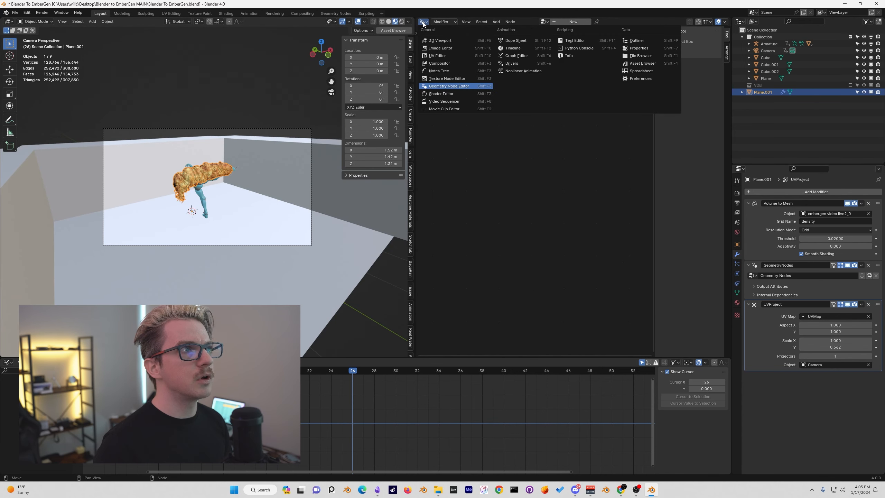
left_click(438, 94)
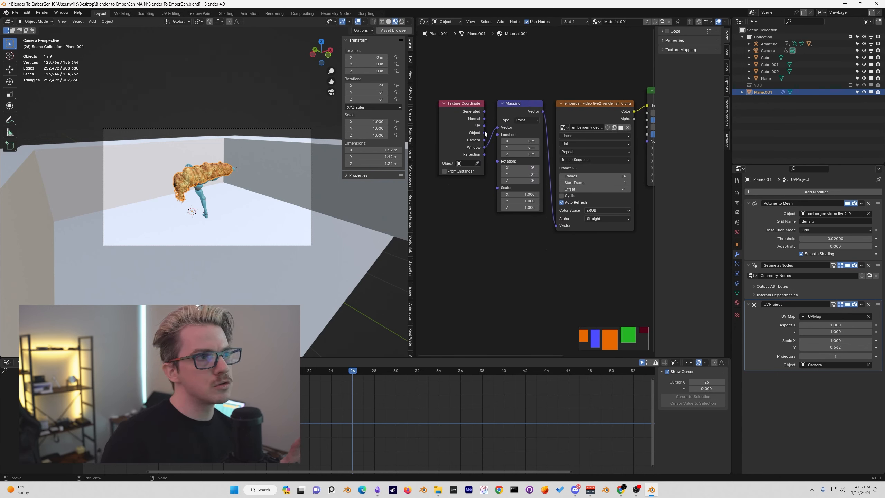
left_click_drag(485, 125, 499, 129)
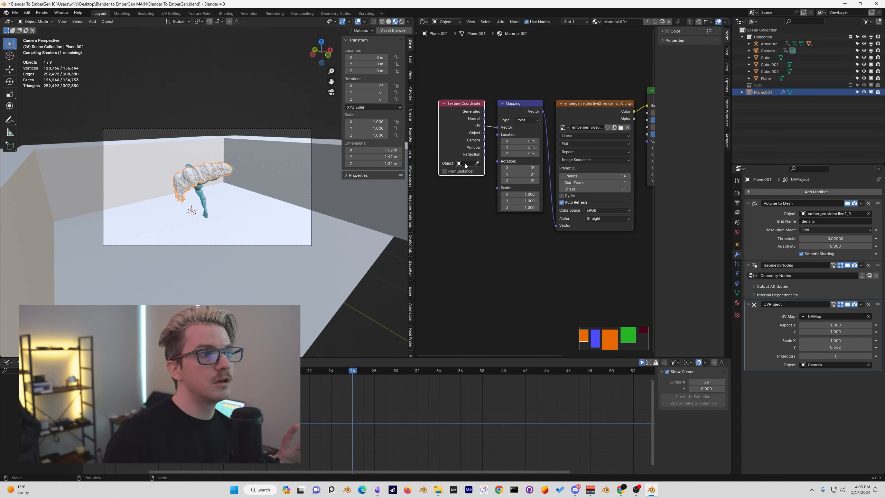
left_click(466, 164)
left_click(473, 193)
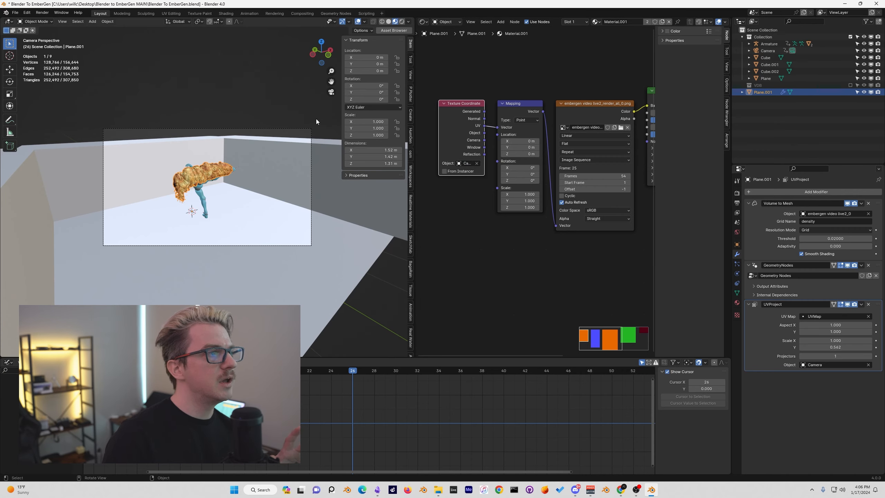
mouse_move(256, 159)
middle_mouse_down()
mouse_move(208, 184)
mouse_move(159, 190)
mouse_move(127, 172)
mouse_move(325, 183)
mouse_move(236, 170)
mouse_move(263, 160)
middle_mouse_up()
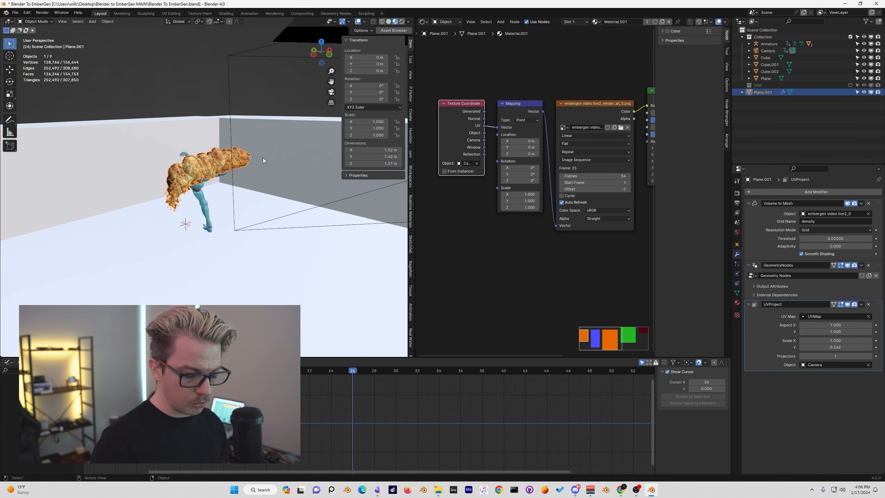
key("KP_0")
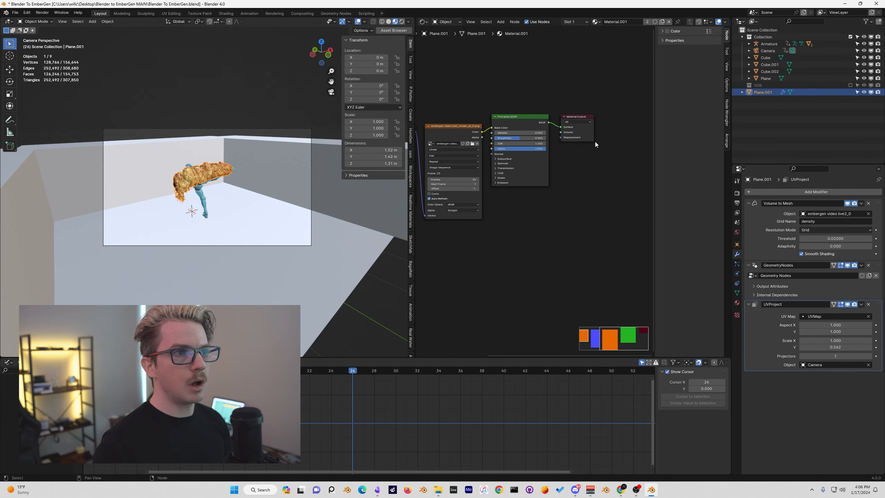
Step: Connect the image sequence's Color output to the Principled BSDF's emission color and set the emission strength to 1.5, spacing out the nodes
left_click_drag(575, 125, 608, 124)
left_click_drag(543, 123, 589, 120)
left_click(543, 177)
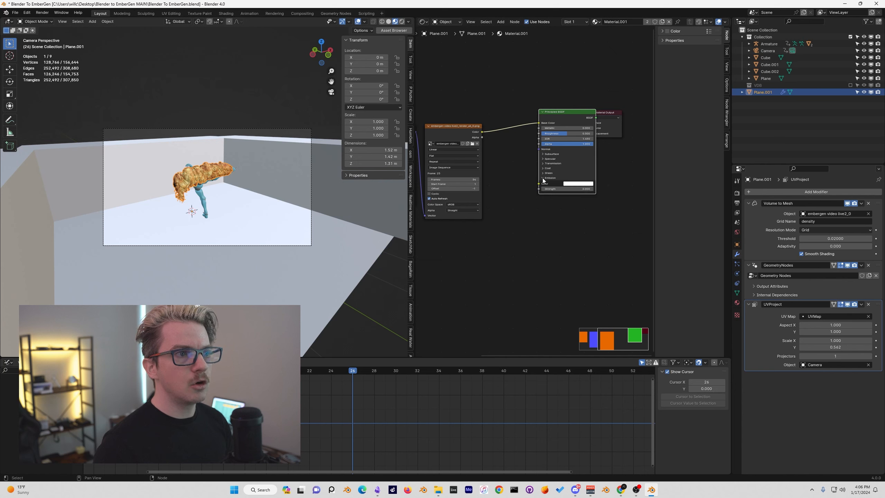
left_click_drag(482, 136, 498, 143)
left_click_drag(533, 187, 538, 190)
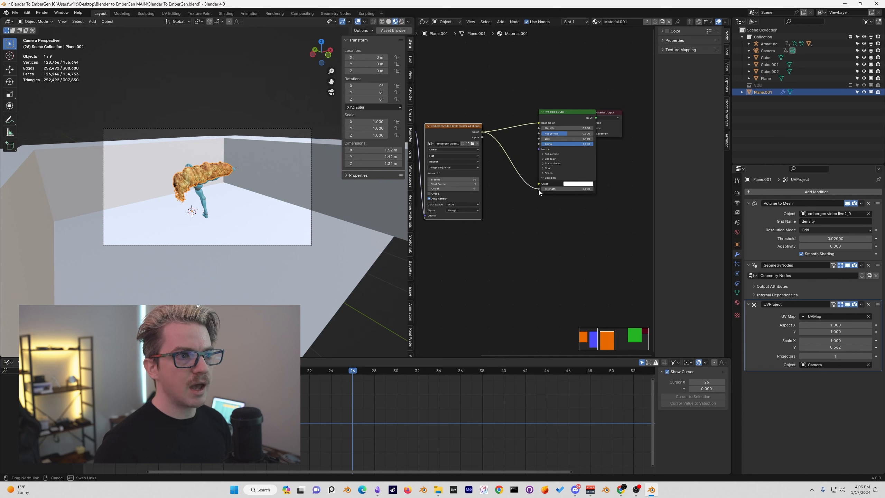
left_click_drag(555, 149, 528, 150)
left_click(550, 192)
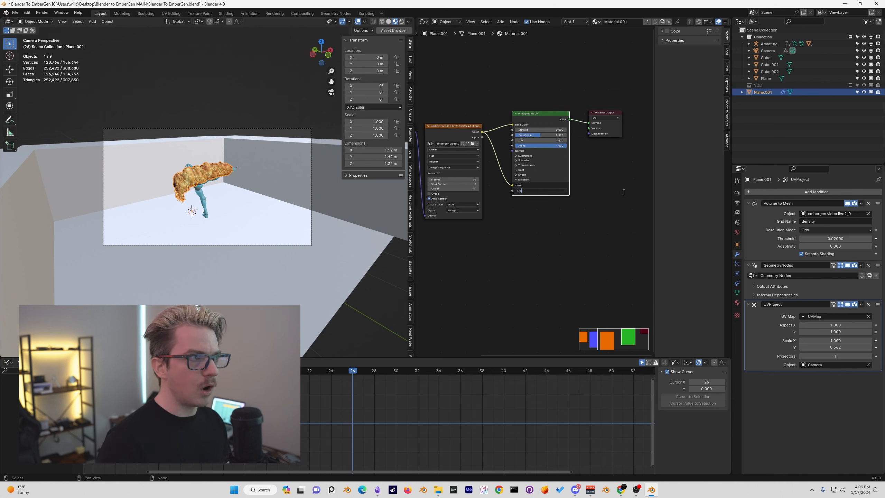
key("Return")
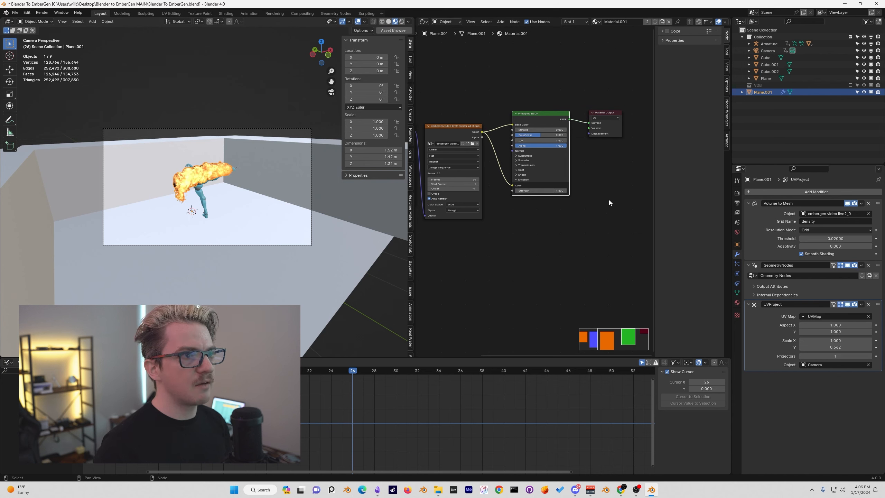
left_click_drag(610, 116, 625, 112)
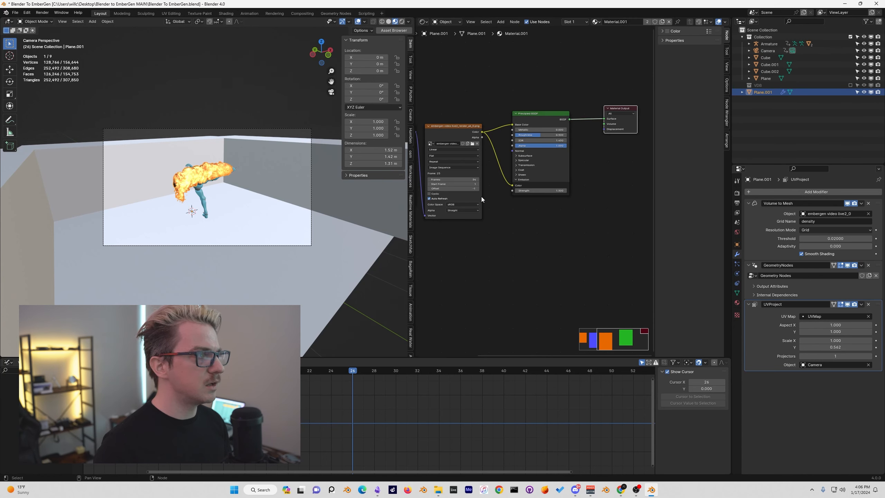
Step: Set the fire material's emission sampling to Front and Back in its surface settings
left_click(547, 120)
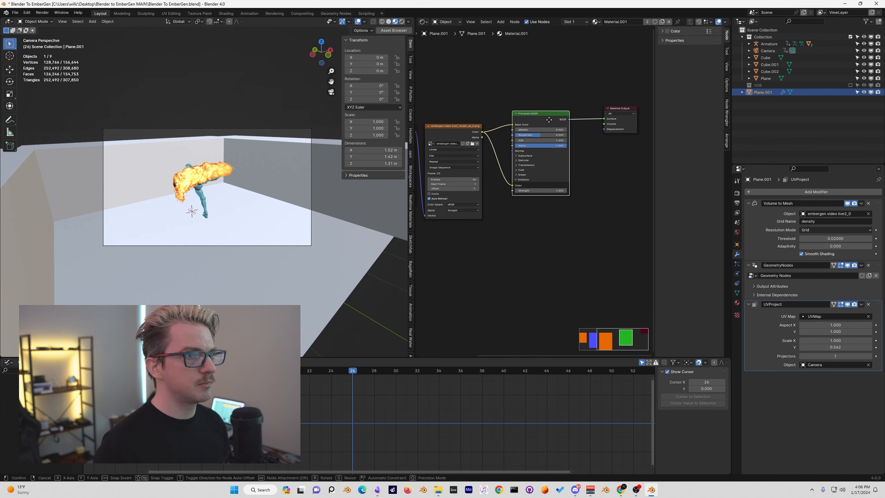
left_click(737, 302)
scroll(792, 379, "down", 5)
scroll(787, 383, "down", 2)
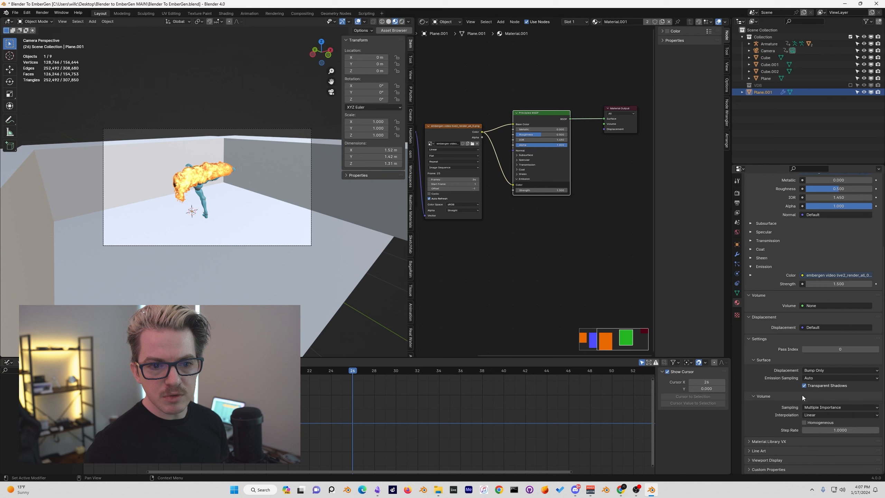
left_click(829, 377)
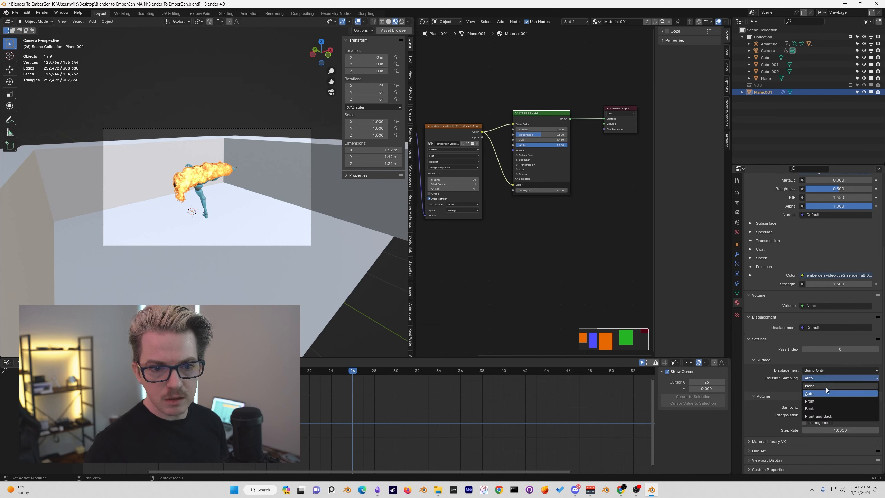
left_click(815, 415)
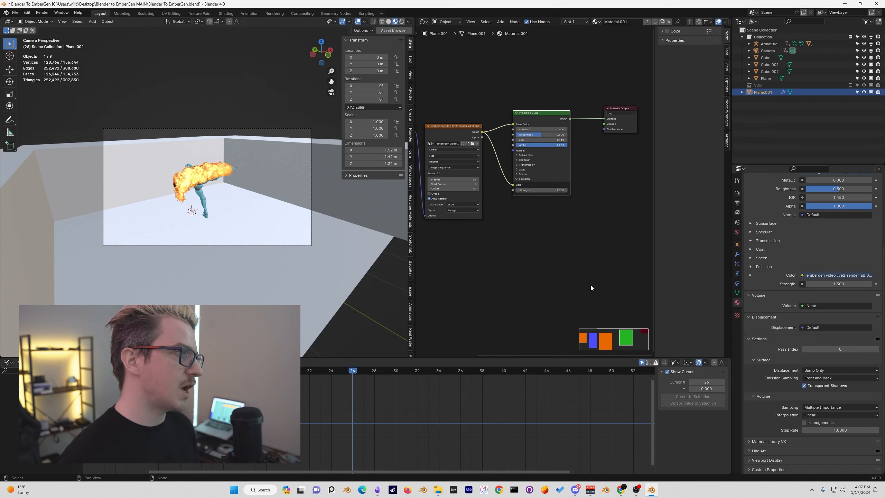
Step: Show the viewport in Rendered mode, unlink the abandoned_bakery.001 world, and create a new world with a background strength of 0.1
left_click(401, 21)
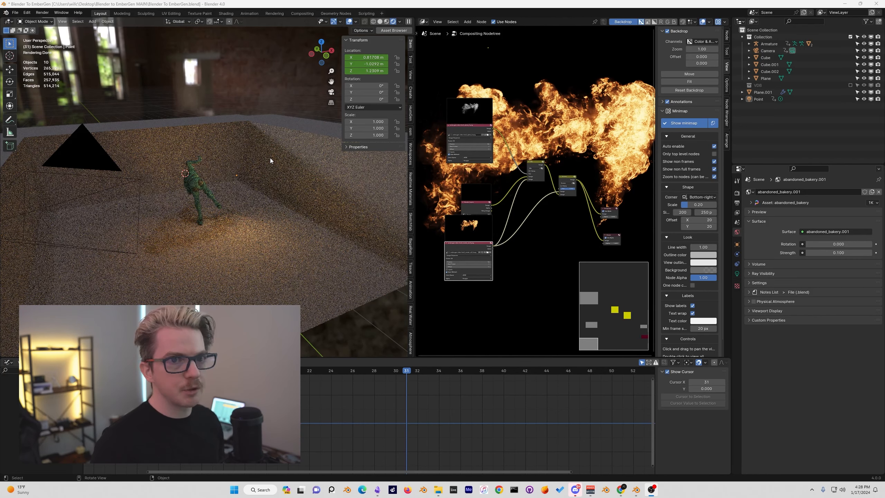
left_click(877, 192)
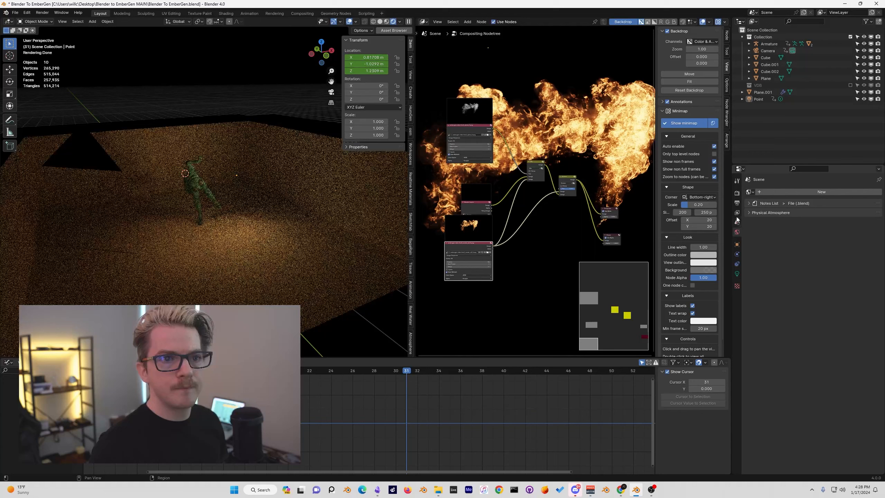
left_click(799, 192)
left_click(837, 243)
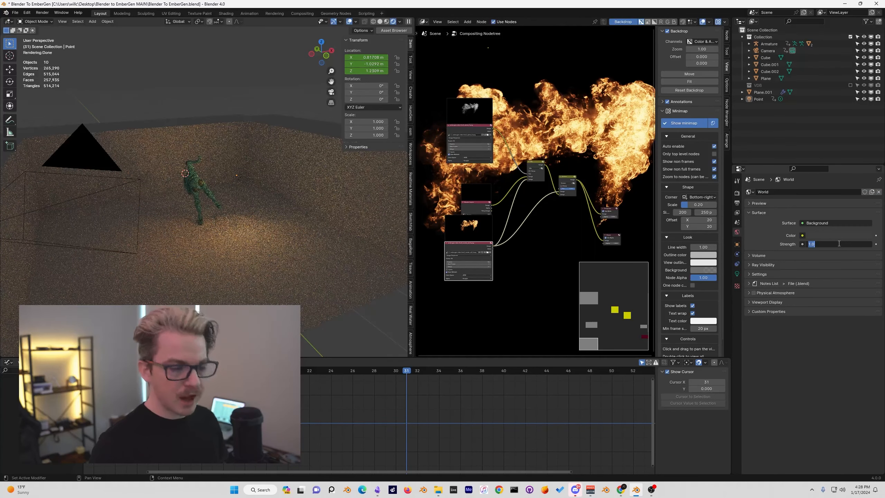
type(".1")
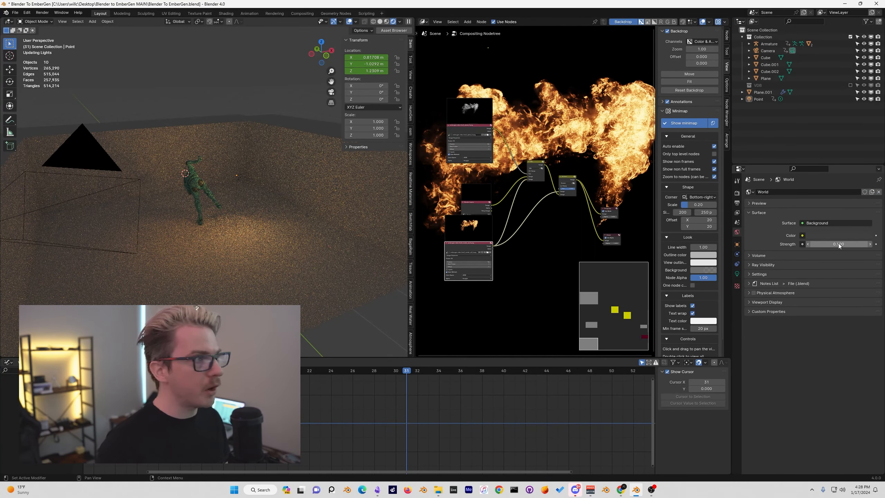
key("Return")
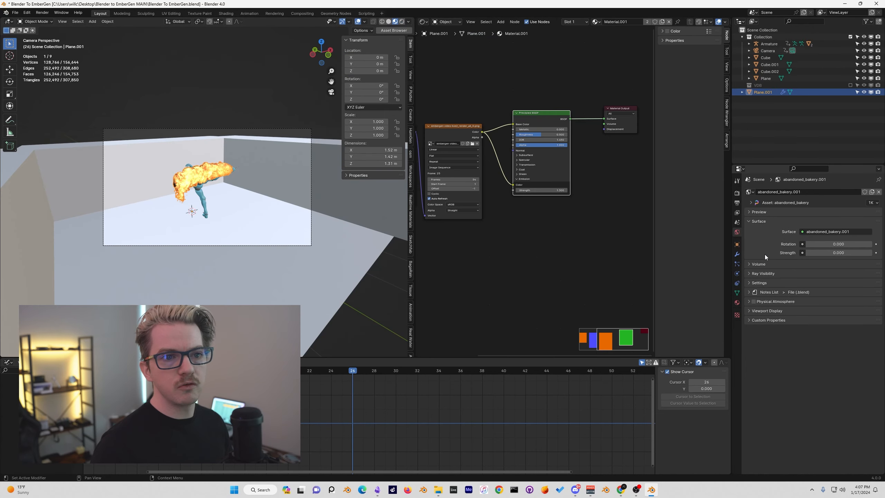
Step: Turn off camera ray visibility for Plane.001 in its object visibility settings
left_click(737, 245)
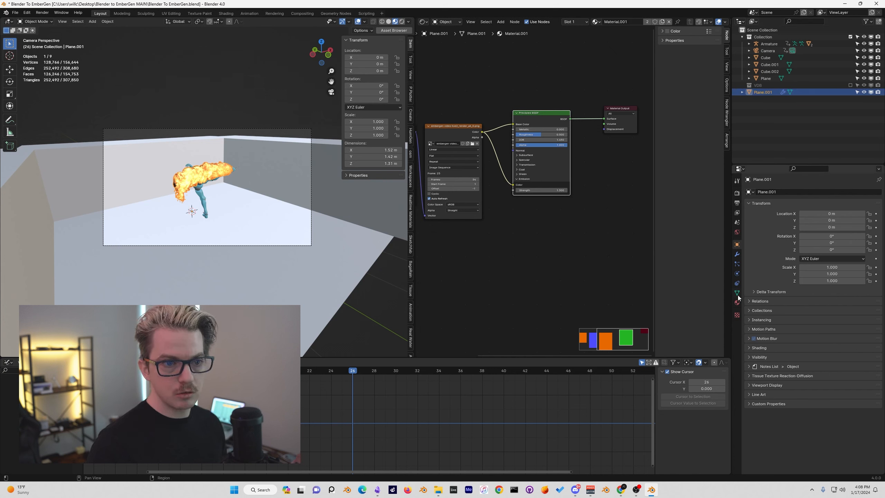
left_click(764, 357)
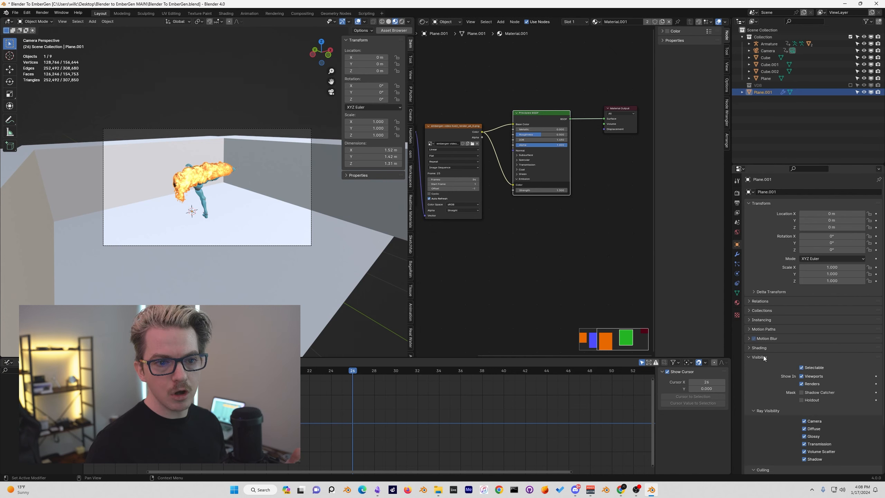
left_click(804, 421)
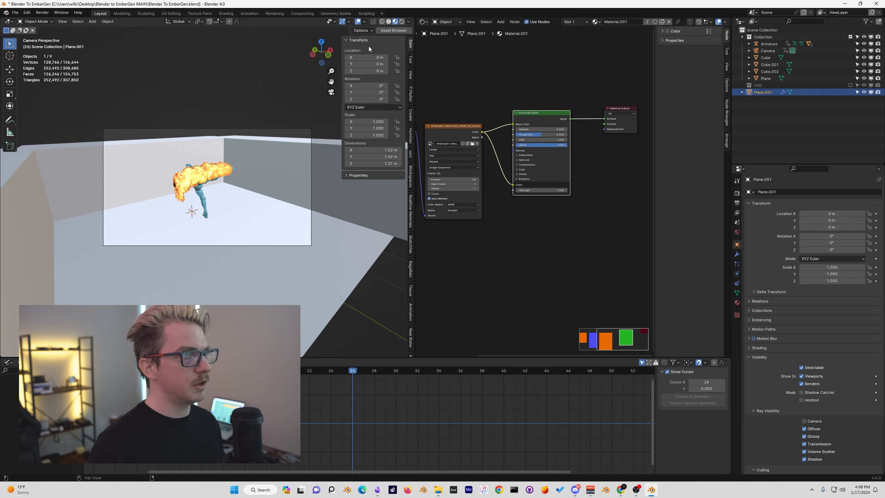
left_click(395, 22)
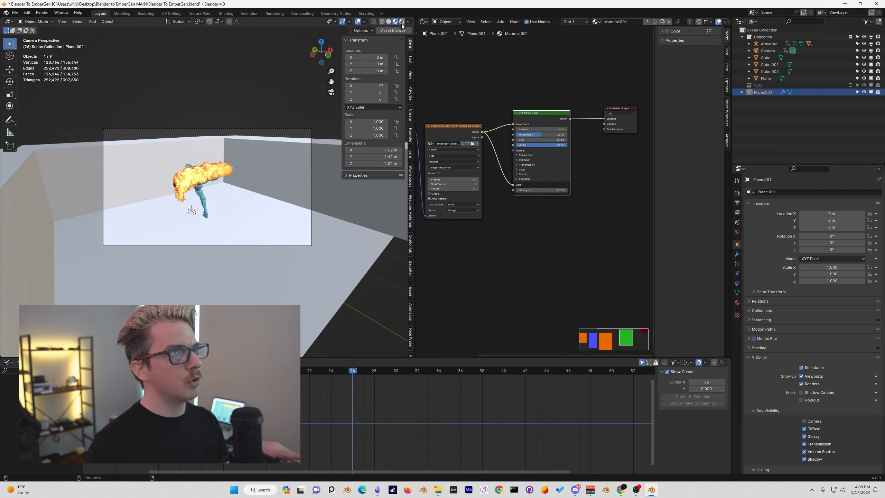
Step: Preview the fire mesh's lighting on the scene in Rendered mode and return the viewport to Material Preview
left_click(402, 21)
left_click(266, 110)
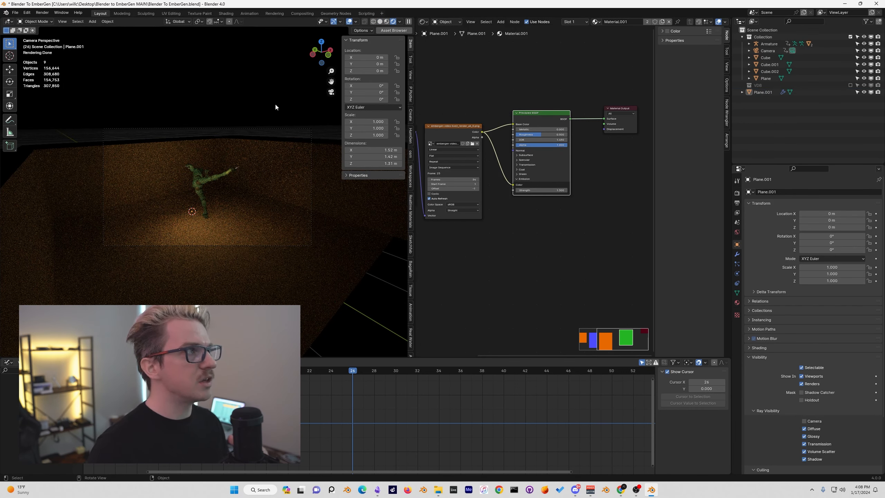
left_click(387, 23)
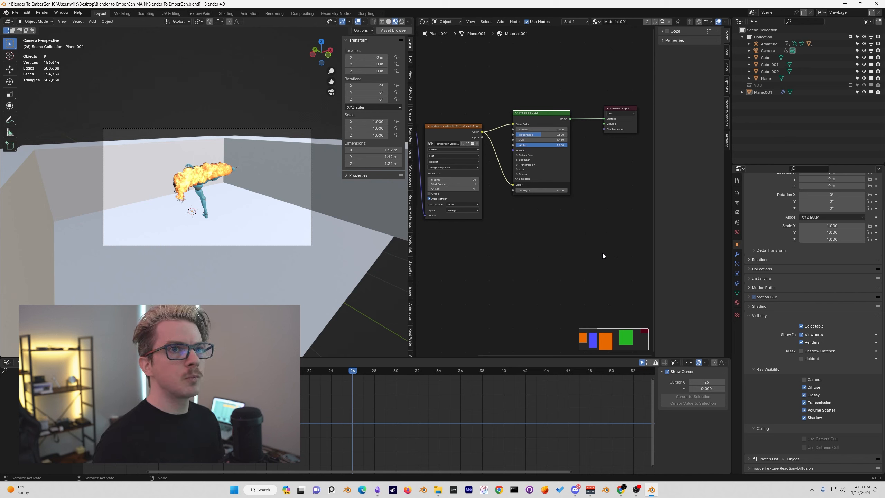
Step: Place the 3D cursor on the fire around the kicking character and add a point light there
right_click(202, 172, "shift")
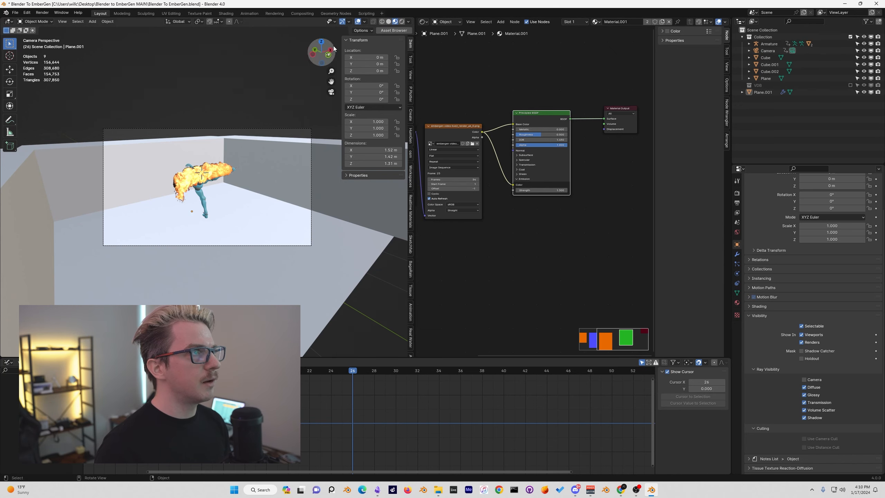
mouse_move(215, 154)
middle_mouse_down()
mouse_move(298, 198)
mouse_move(242, 101)
mouse_move(208, 144)
middle_mouse_up()
key("shift+a")
mouse_move(206, 168)
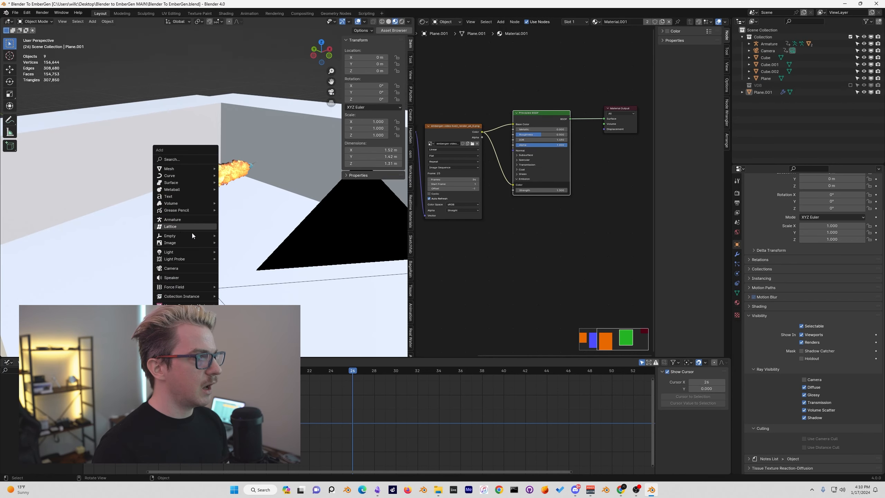
mouse_move(189, 251)
left_click(239, 252)
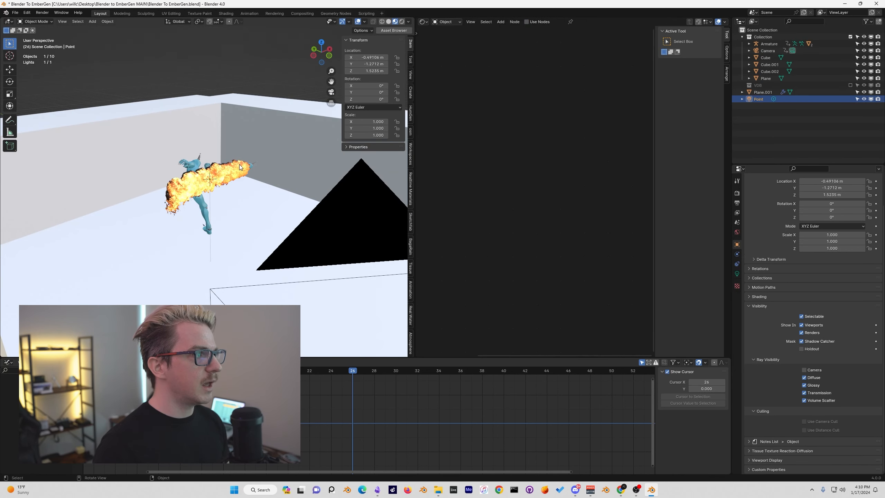
middle_click_drag(240, 251, 296, 179)
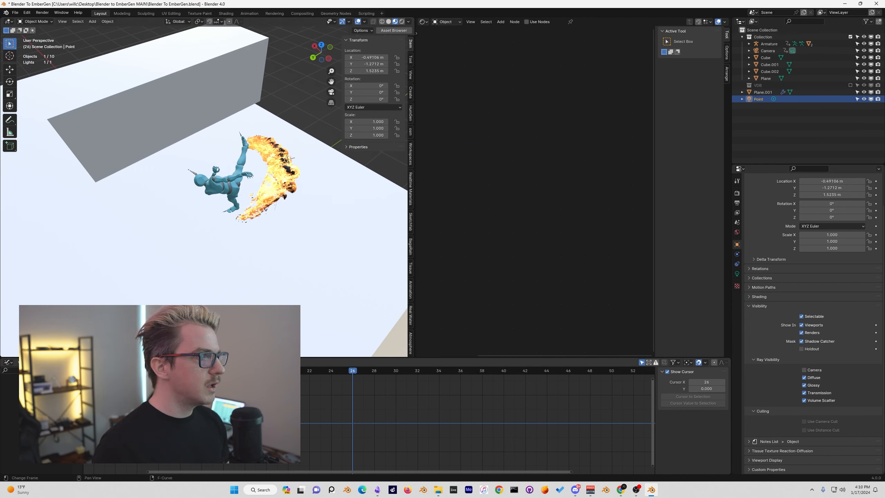
Step: Move the point light to the kicking foot where the fire starts and keyframe its location at frame 21
left_click(288, 370)
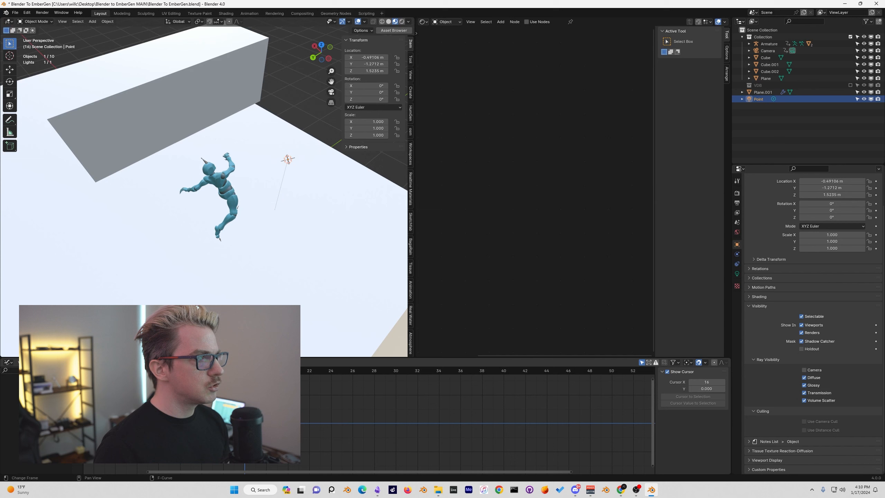
left_click_drag(288, 370, 309, 371)
mouse_move(265, 172)
middle_mouse_down()
mouse_move(292, 176)
mouse_move(221, 139)
mouse_move(227, 148)
mouse_move(182, 181)
middle_mouse_up()
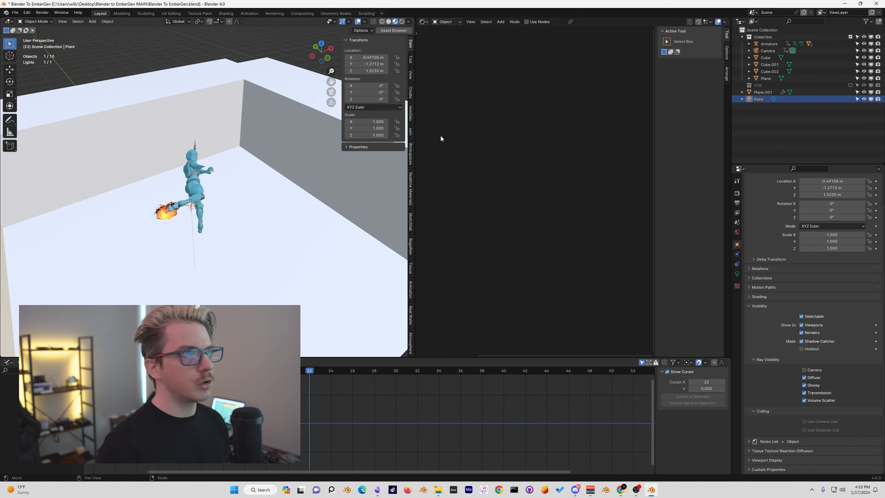
key("g")
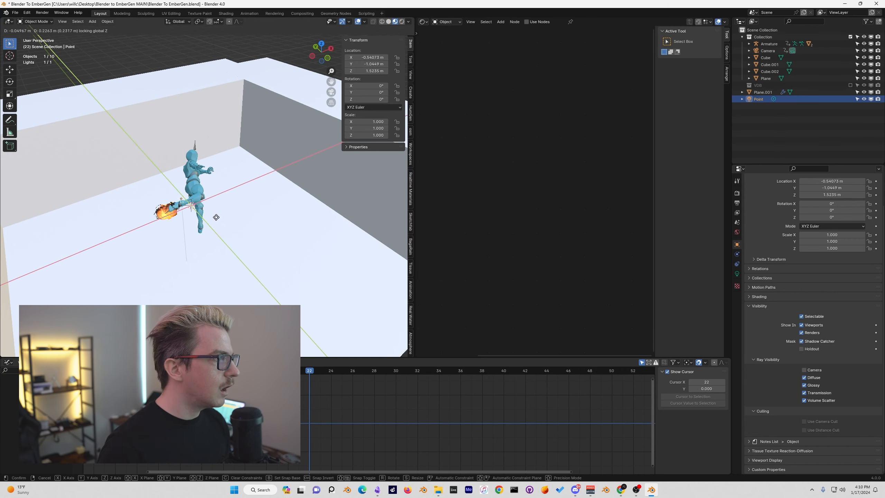
left_click(210, 208)
middle_click_drag(210, 207, 271, 191)
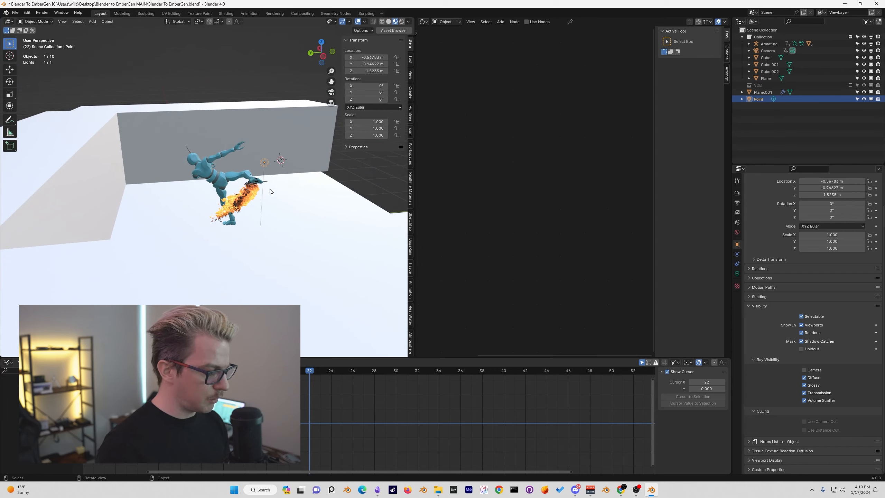
left_click(302, 371)
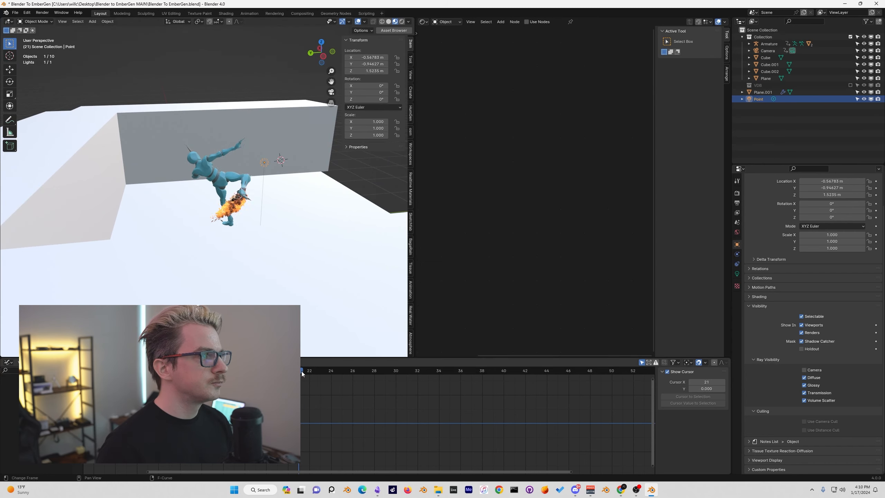
key("g")
left_click(272, 206)
key("i")
Step: At frame 25, reposition the point light horizontally and vertically to follow the kicking foot, and keyframe its location
key("Right")
key("Right")
key("Right")
key("Right")
key("Right")
key("Right")
key("Left")
key("Left")
middle_click_drag(265, 253, 316, 207)
key("g")
key("shift+z")
left_click(293, 232)
key("g")
key("z")
left_click(162, 189)
key("i")
Step: At frame 28, move the point light along with the kicking foot, keyframe its location, and return to frame 24
key("Right")
key("Right")
key("Right")
key("Right")
key("Right")
key("Right")
key("Right")
key("Left")
key("Left")
key("Left")
key("Left")
key("g")
left_click(283, 218)
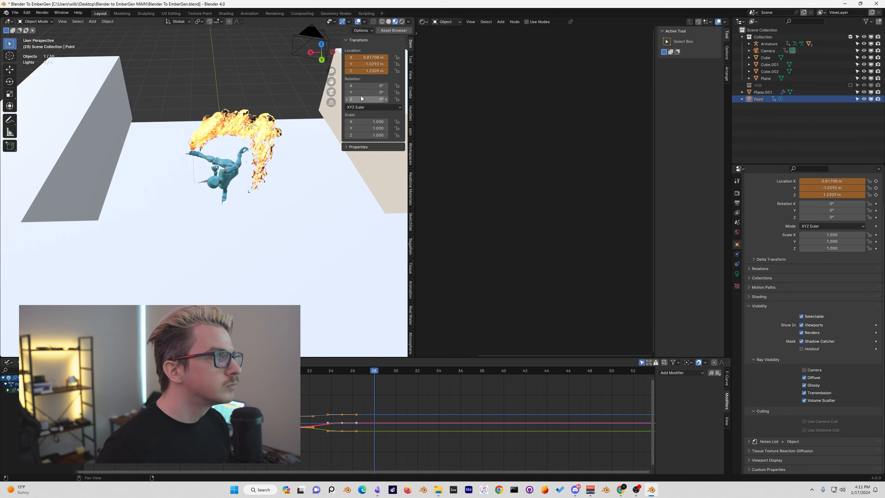
key("i")
key("Left")
key("Left")
key("Left")
key("Left")
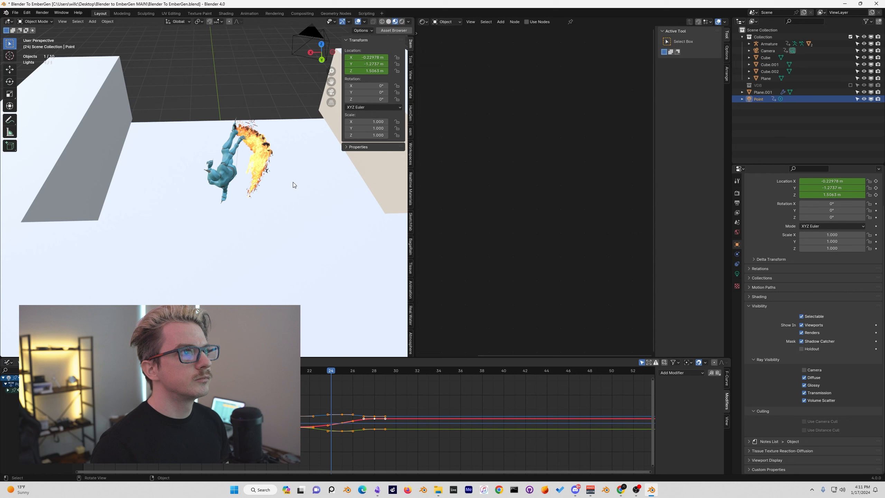
middle_click_drag(293, 185, 349, 179)
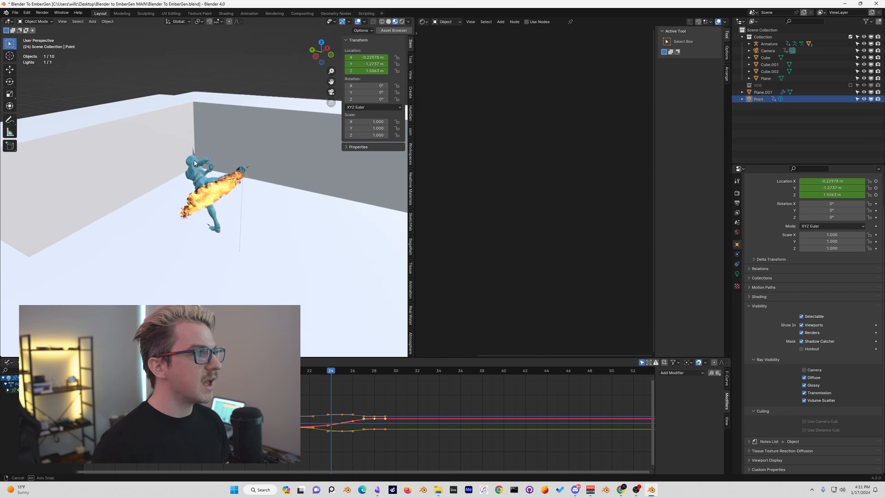
Step: Enable nodes on the point light and feed its Emission color from an image texture with Mapping and Texture Coordinate nodes
left_click(527, 22)
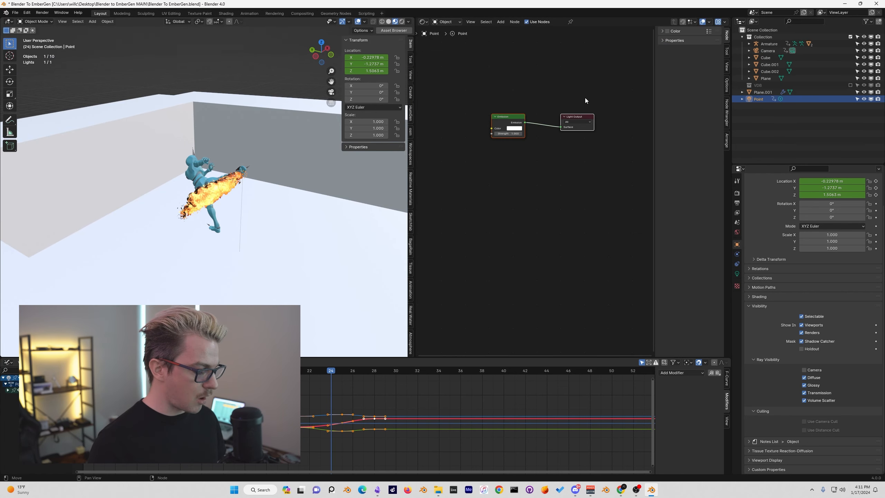
key("ctrl+t")
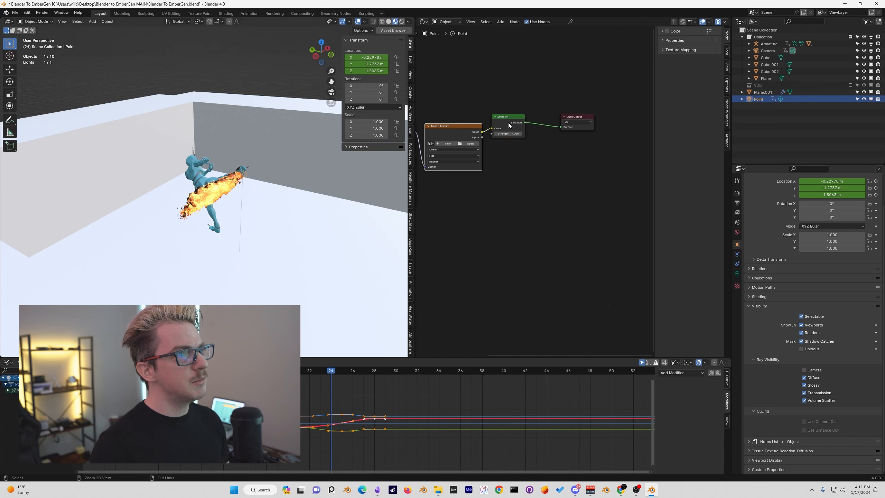
key("ctrl+t")
middle_click_drag(484, 110, 561, 101)
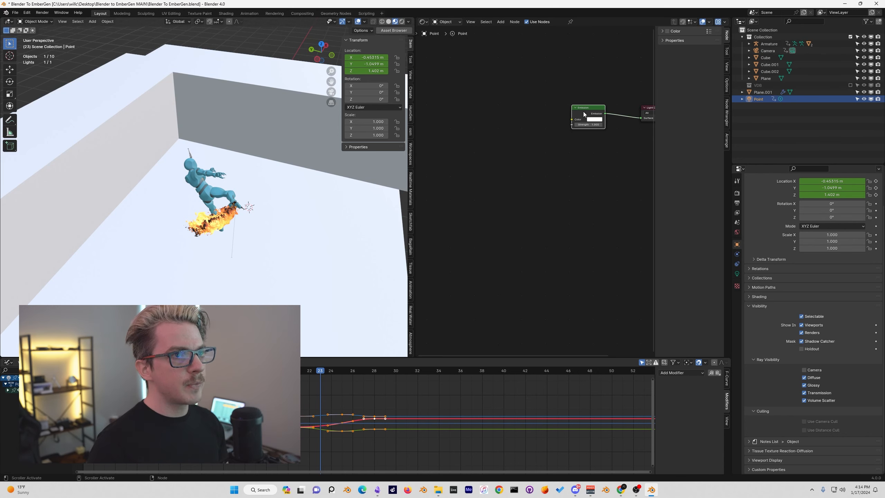
key("ctrl+t")
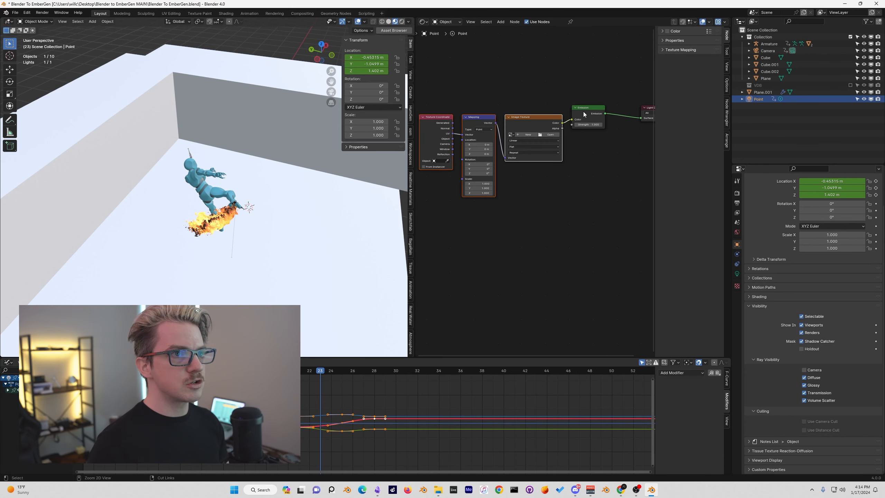
Step: Load all PNG frames from the PNG Export render_all folder into the light's image texture as an image sequence
left_click(548, 134)
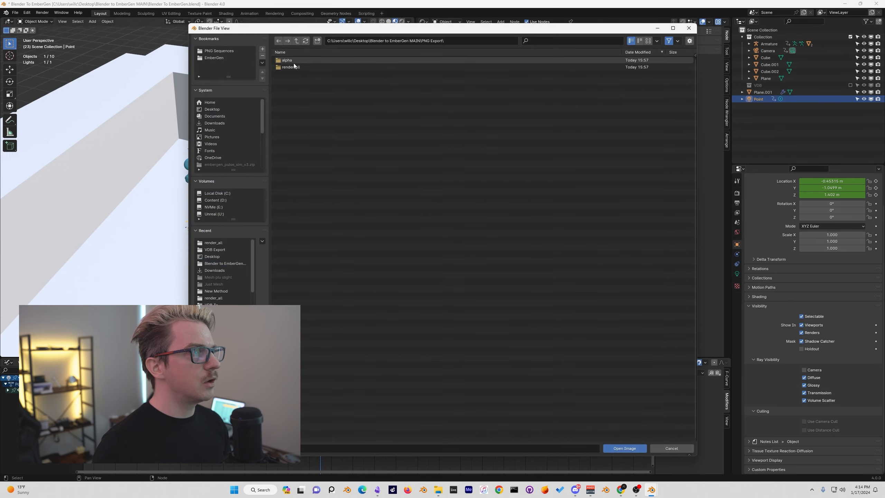
left_click(291, 67)
left_click(323, 102)
key("a")
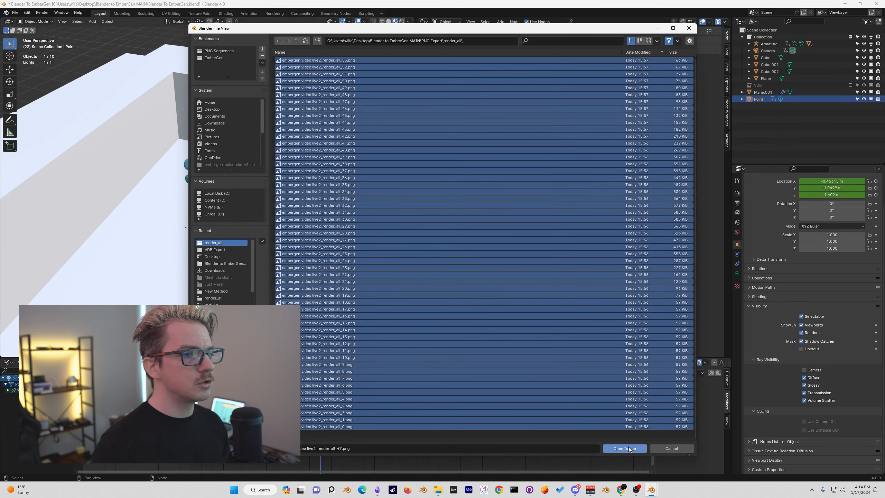
left_click(627, 448)
Step: At frame 24, connect the Texture Coordinate's Normal output to the Mapping vector and enable Auto Refresh on the image sequence
left_click_drag(321, 374, 331, 375)
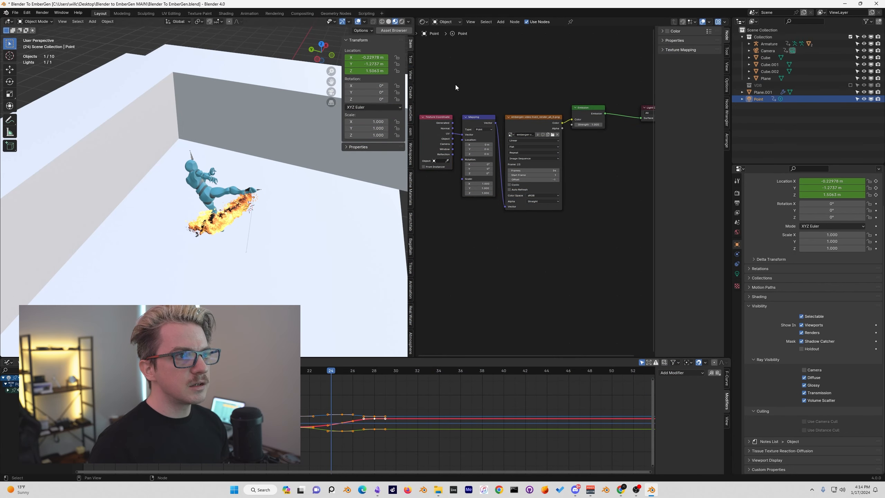
middle_click_drag(463, 85, 472, 94)
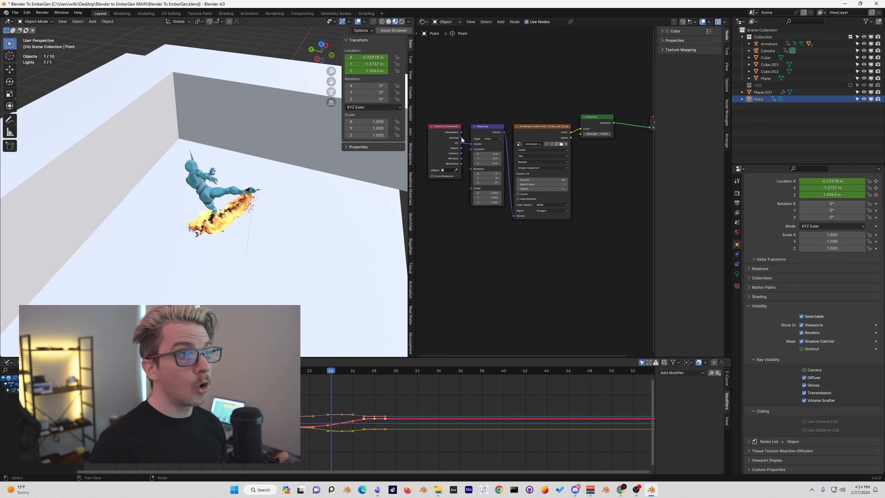
left_click_drag(462, 138, 473, 145)
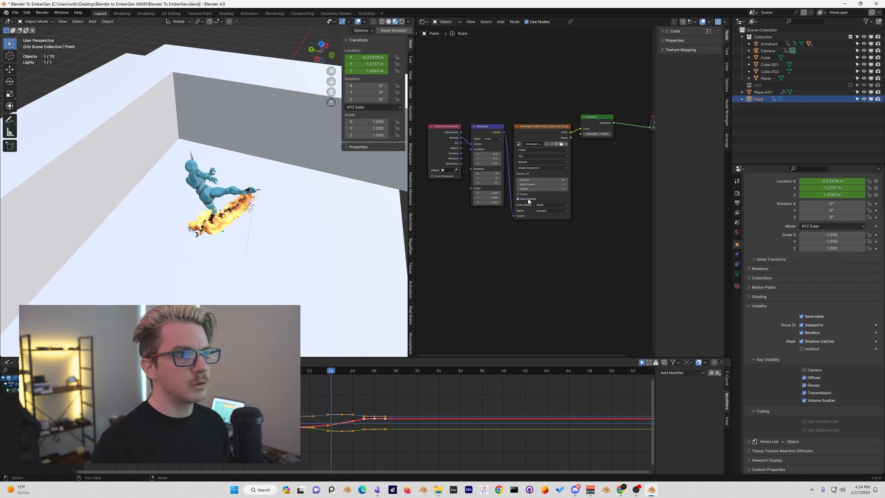
Step: With Plane.001 hidden and the viewport in Rendered mode, set the point light's radius to 0.1 m
left_click(864, 92)
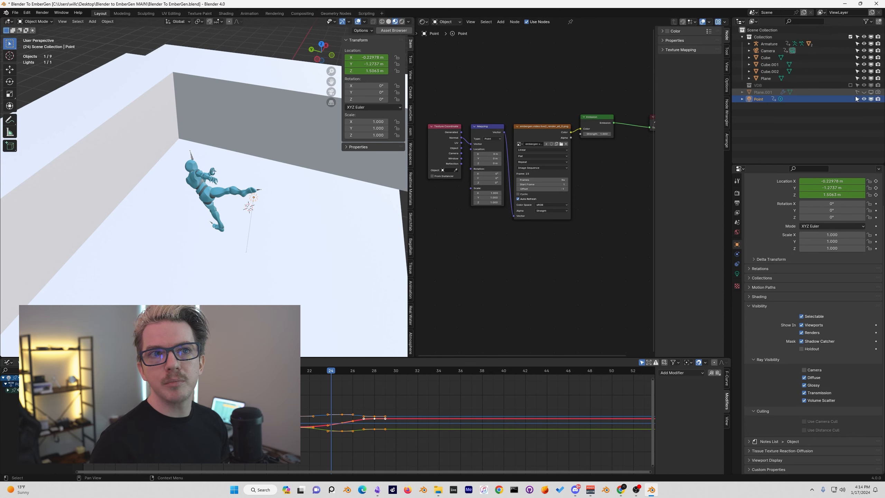
left_click(402, 22)
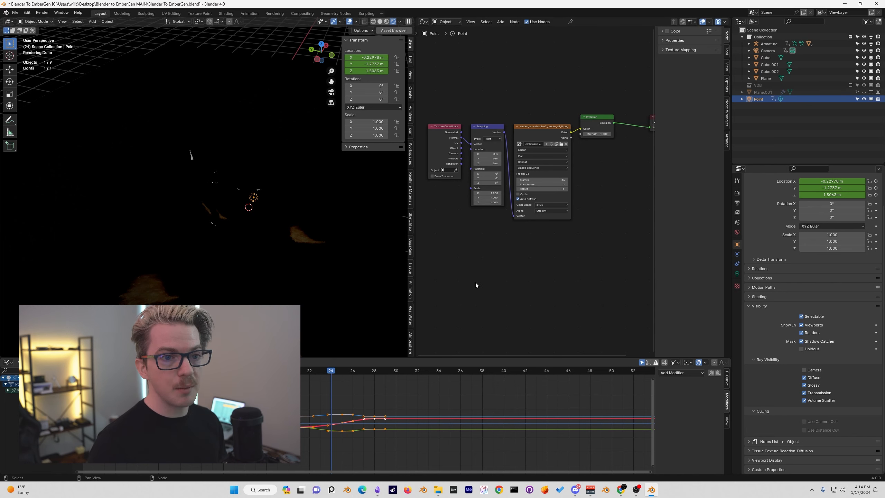
left_click(736, 274)
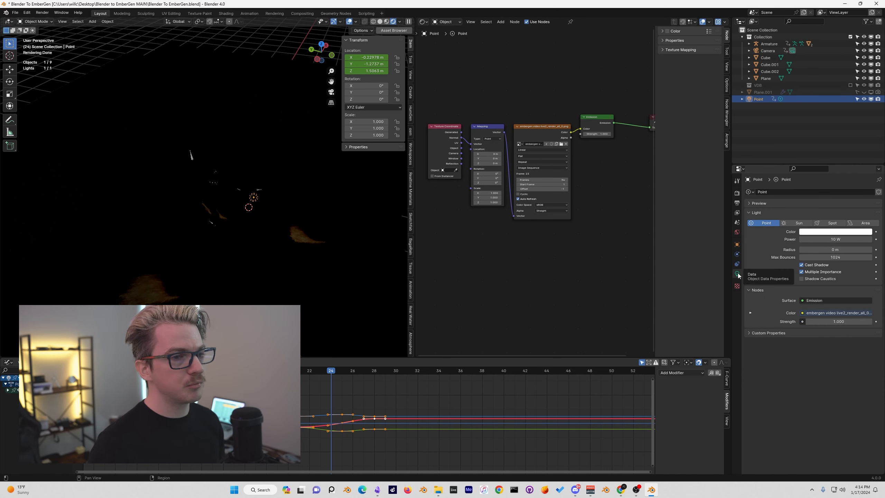
left_click(823, 250)
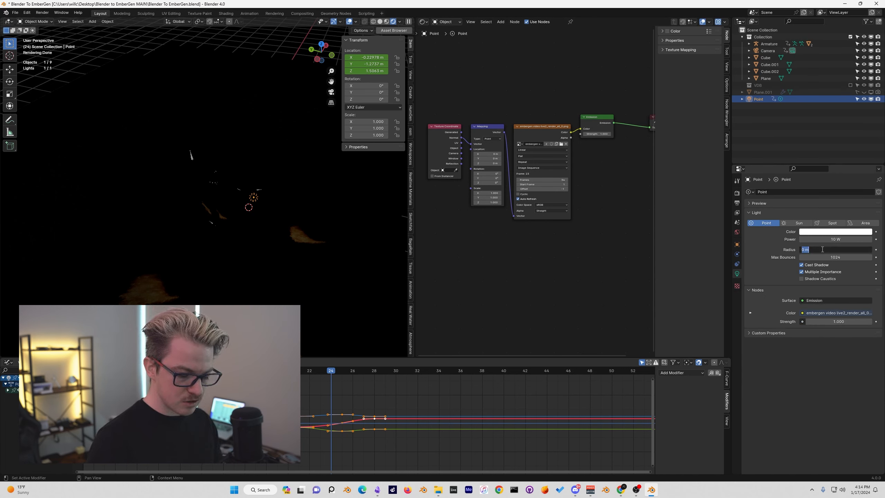
key("Return")
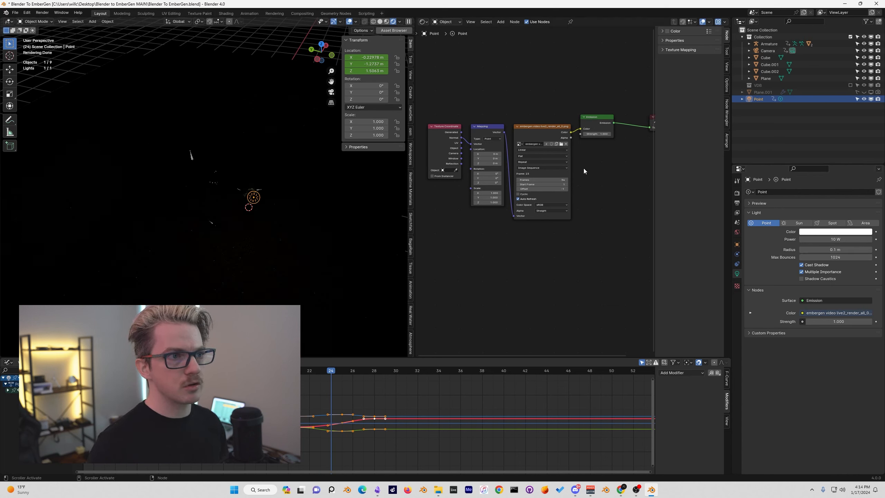
Step: Set the strength of the point light's Emission node to 25
middle_click_drag(597, 139, 531, 157)
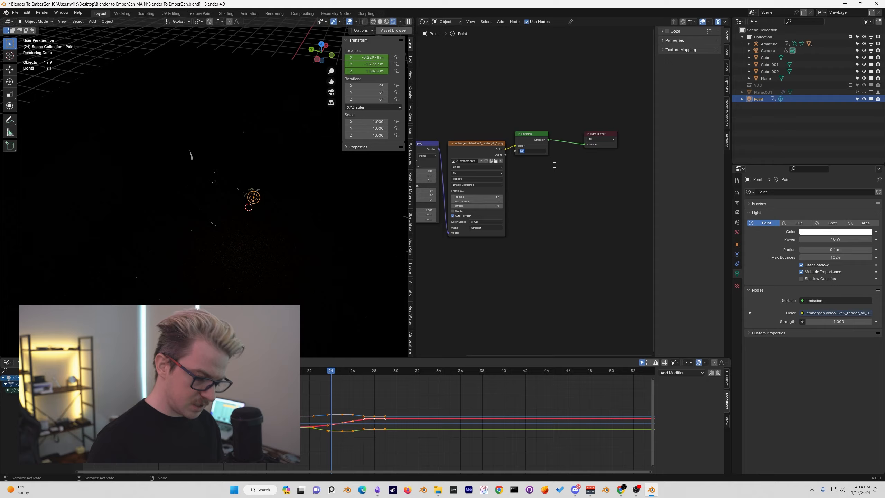
type("25")
key("Return")
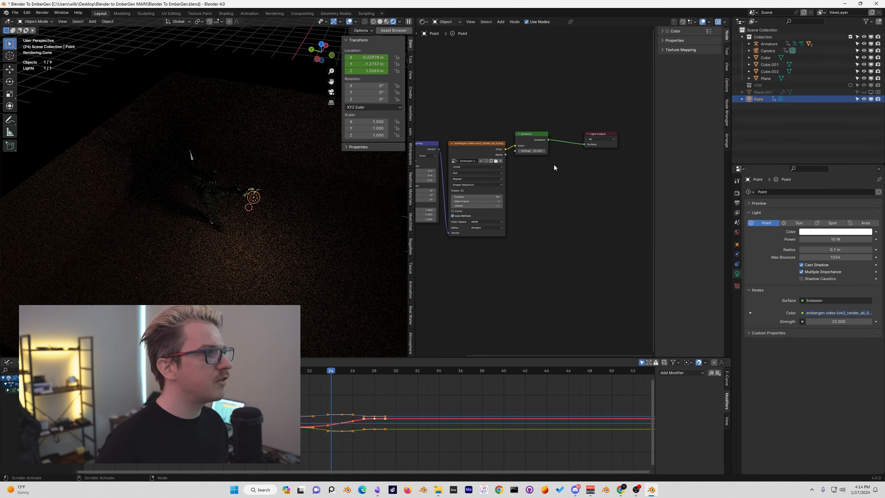
Step: Unhide Plane.001 and set the point light's power to 15 W
middle_click_drag(298, 174, 210, 186)
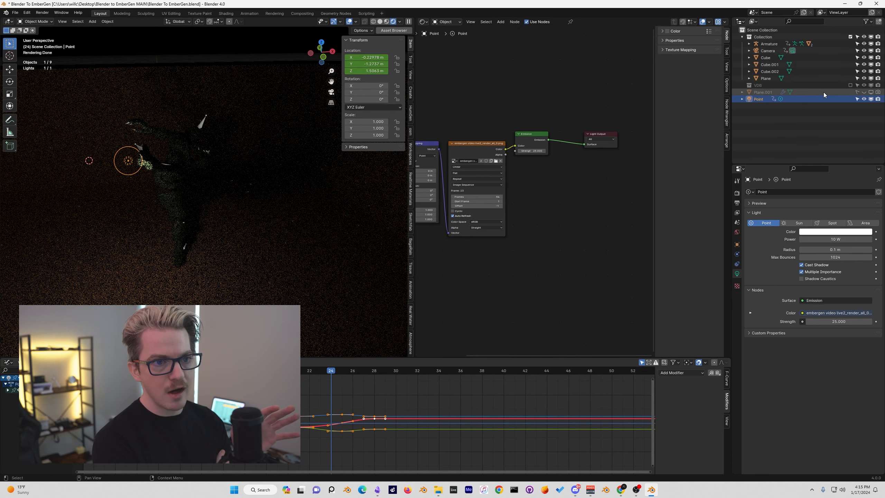
key("alt+h")
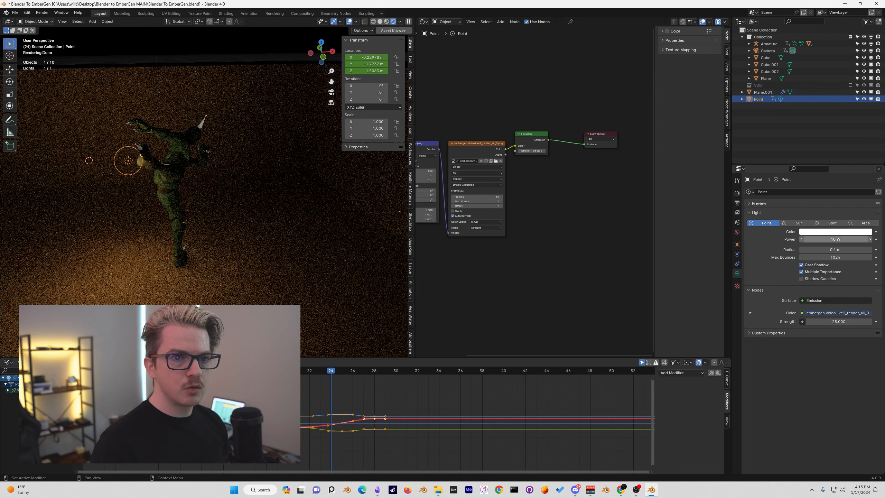
left_click(849, 239)
type("15")
key("Return")
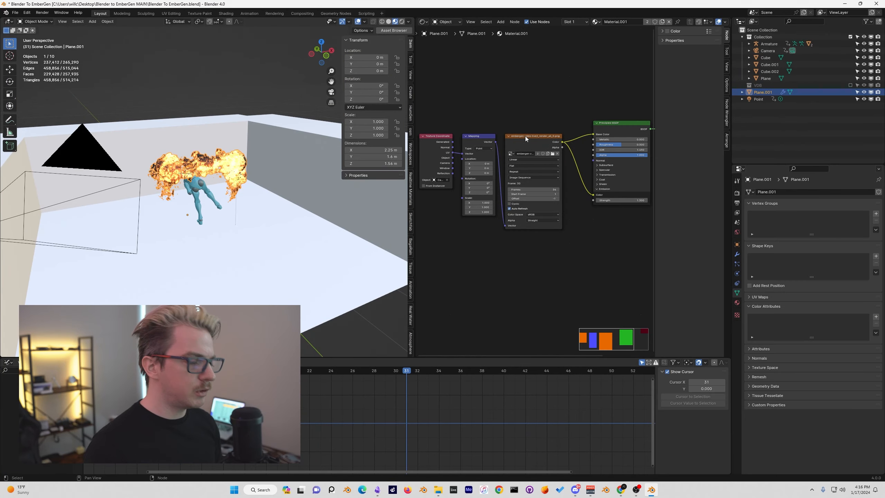
Step: Add a Hue/Saturation/Value node to Plane.001's material and shift the Texture Coordinate, Mapping and image sequence nodes away from the Principled BSDF
key("shift+a")
key("shift+a")
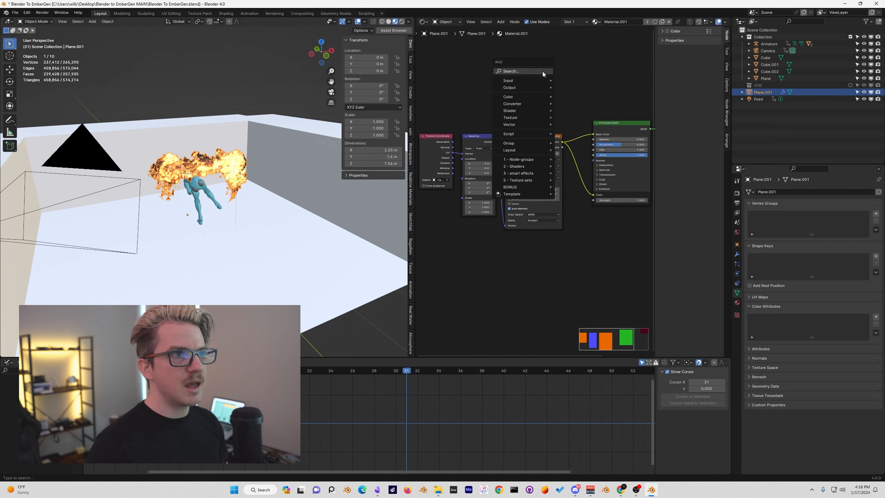
type("s")
key("Return")
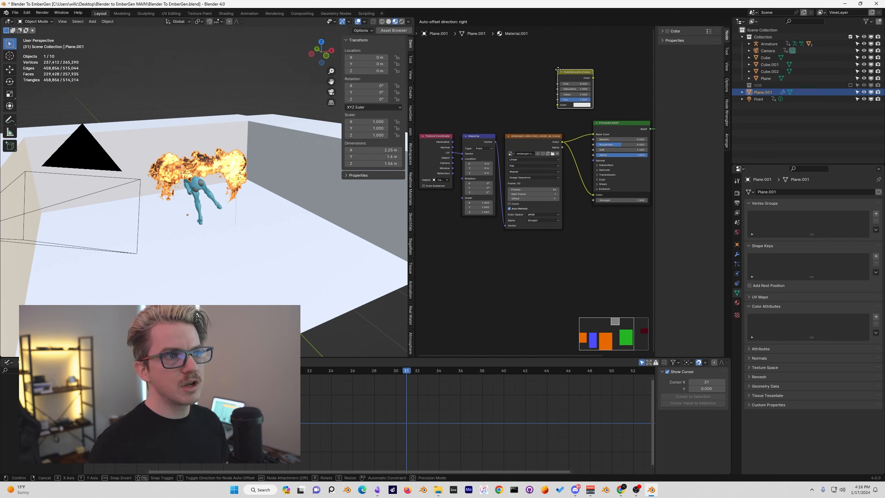
left_click(519, 61)
middle_click_drag(429, 109, 466, 112)
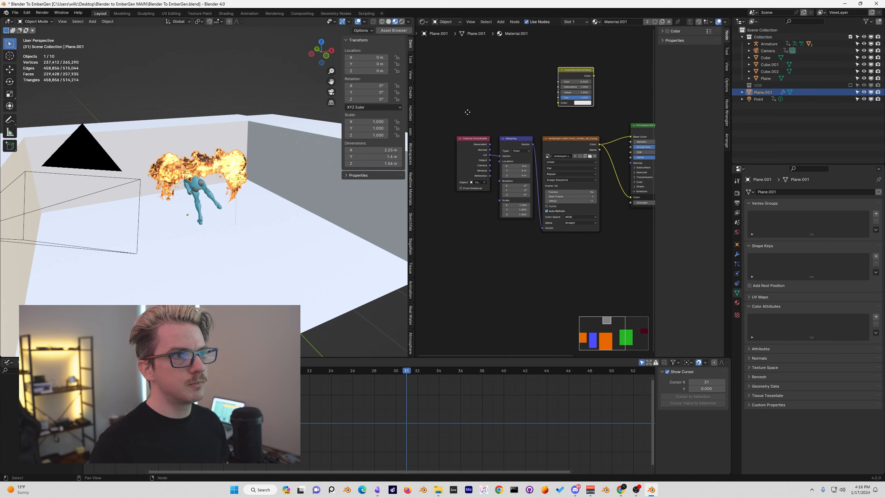
left_click_drag(466, 112, 551, 176)
key("g")
left_click(470, 120)
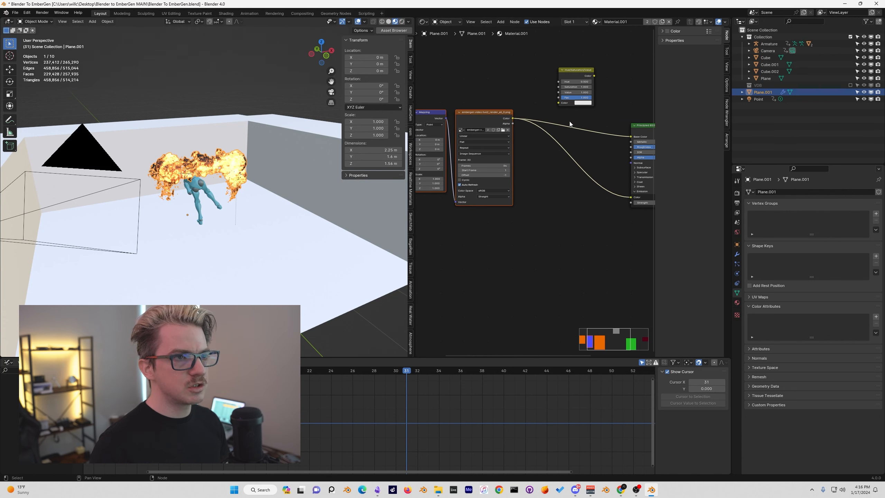
Step: Cut the image sequence's Color links and route its Color through Hue/Saturation/Value into the Principled BSDF's Base Color and Emission Color
right_click_drag(569, 124, 558, 180, "ctrl")
left_click_drag(512, 118, 558, 103)
left_click_drag(594, 75, 625, 126)
left_click_drag(634, 140, 633, 137)
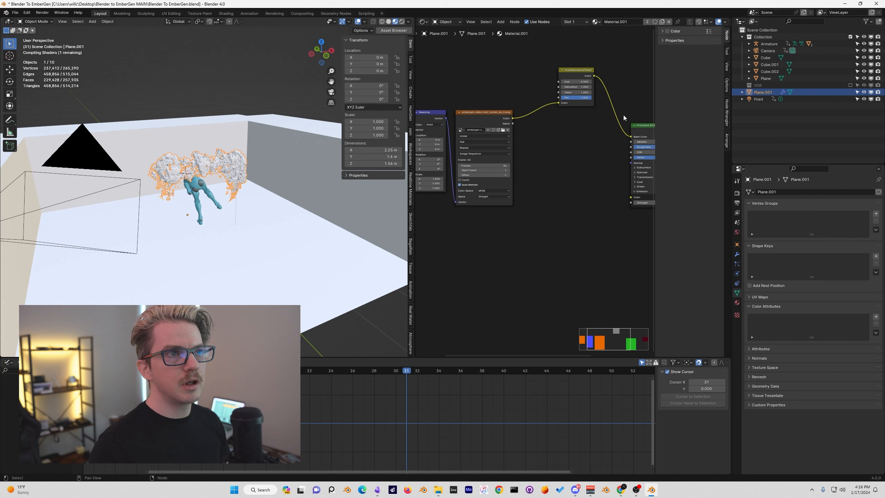
left_click_drag(595, 77, 631, 198)
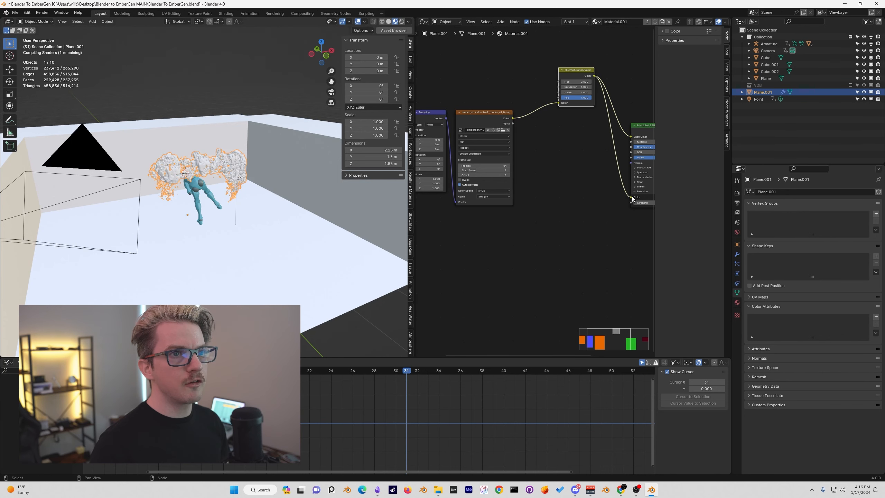
Step: Insert a Hue/Saturation/Value node between the image sequence and the Emission node of the point light
left_click(758, 99)
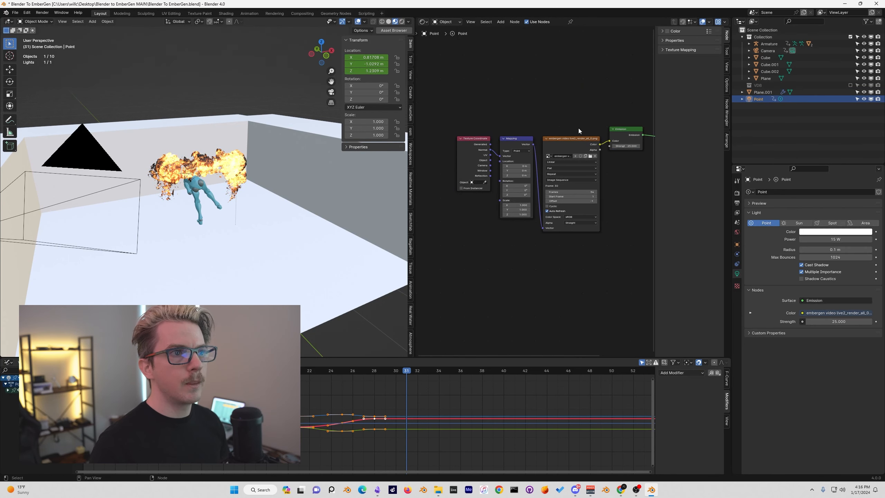
left_click_drag(535, 141, 484, 133)
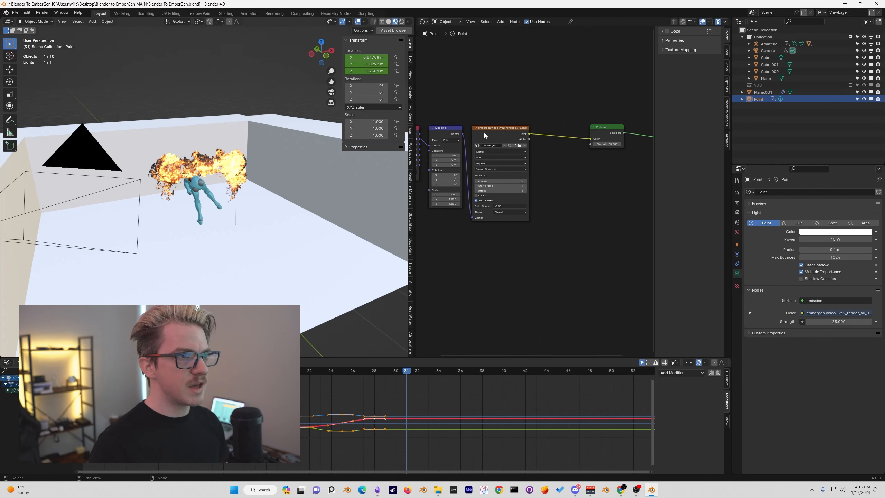
key("shift+a")
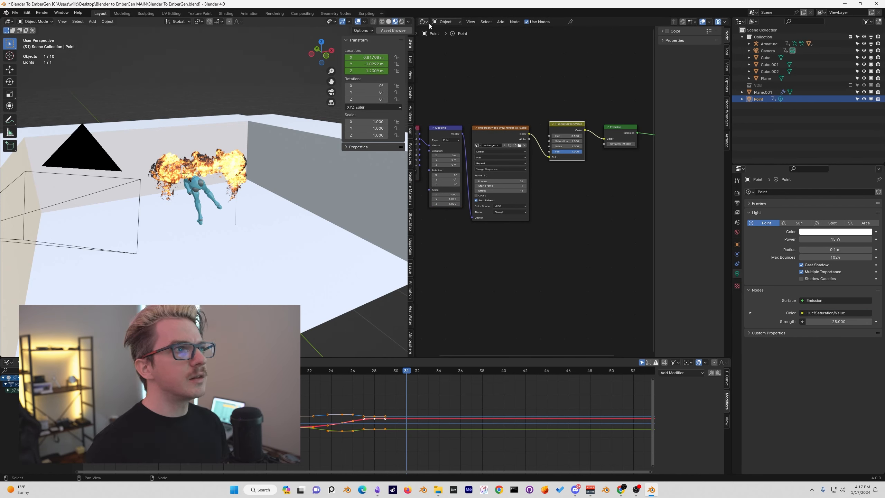
Step: Switch the node editor to the Compositor and delete the node between Render Layers and Composite, keeping those two linked
left_click(426, 22)
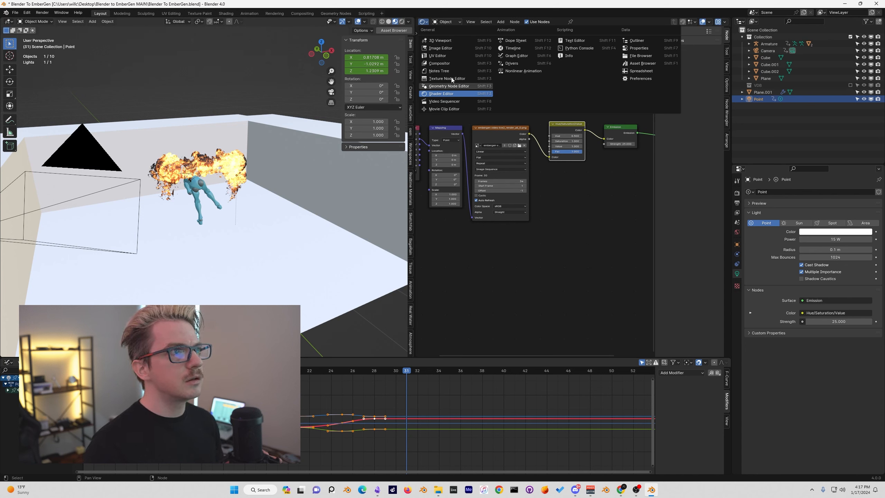
left_click(449, 64)
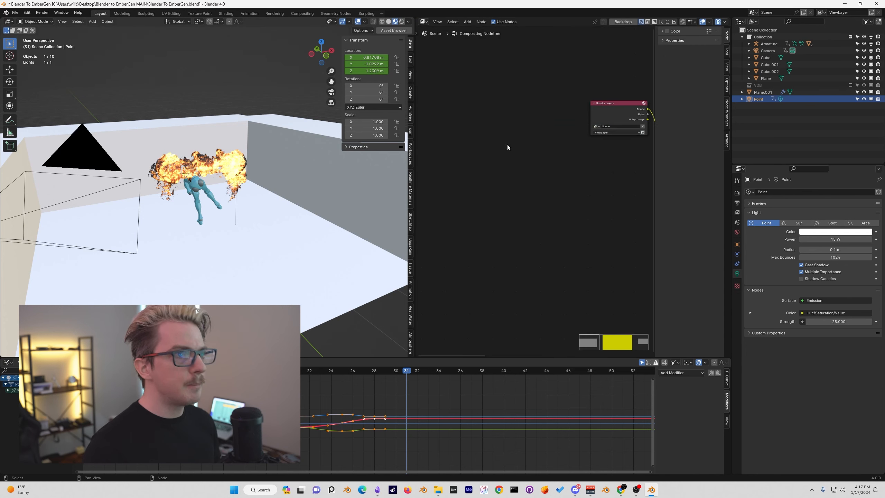
scroll(508, 144, "down", 2)
middle_click_drag(526, 138, 444, 139)
middle_click_drag(581, 104, 500, 106)
left_click_drag(501, 105, 532, 199, "alt")
key("x")
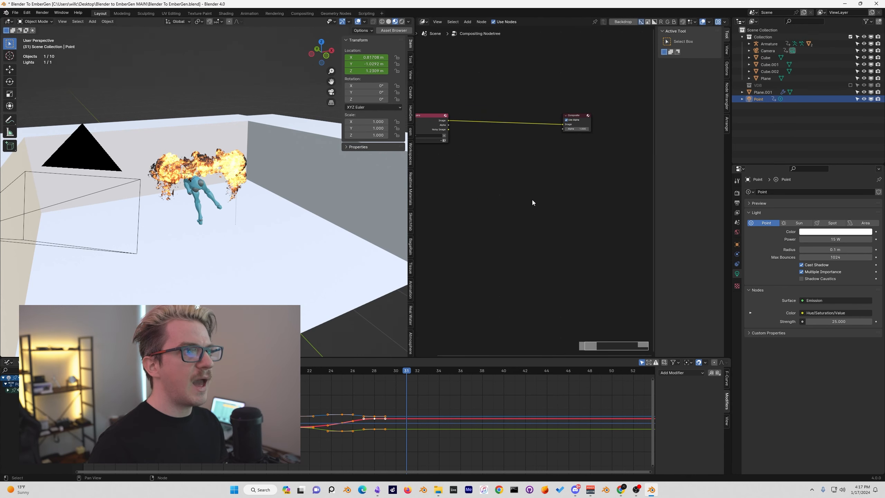
right_click(456, 207)
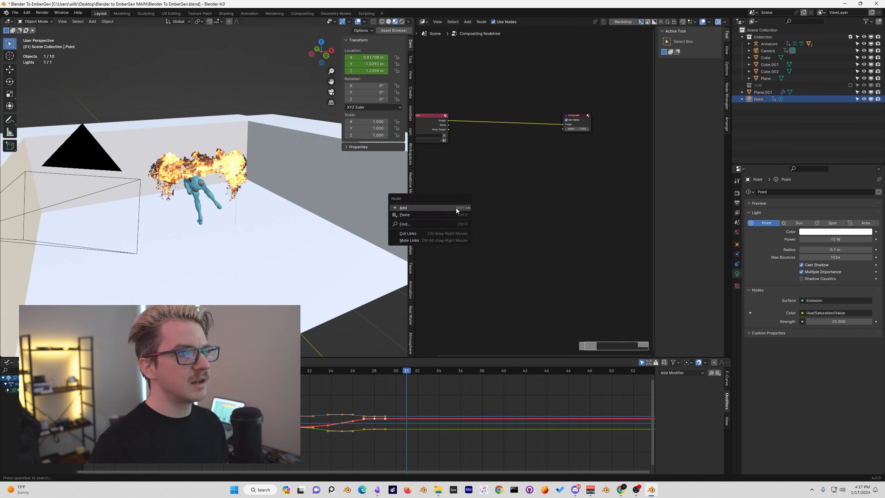
left_click(481, 181)
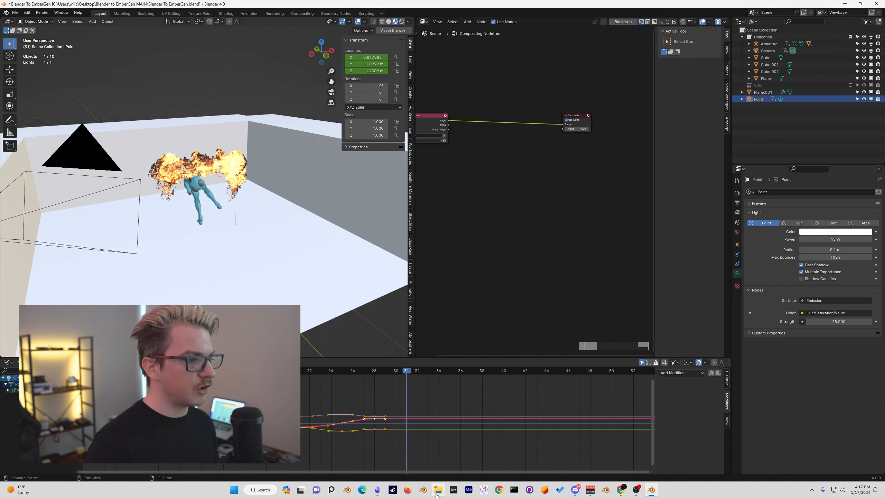
mouse_move(436, 495)
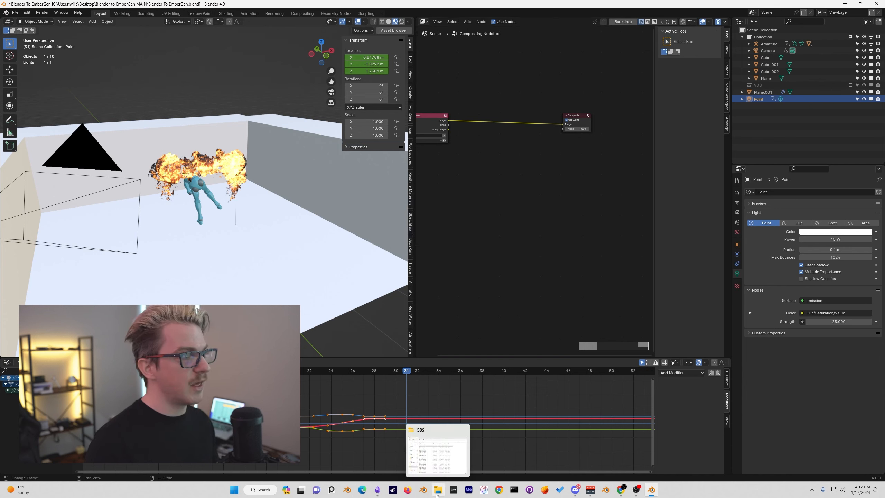